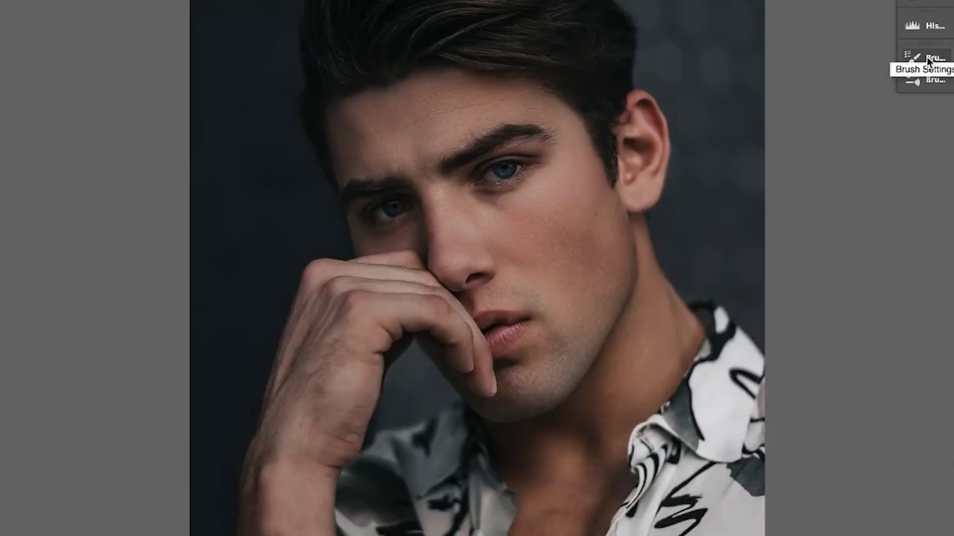
# Step: Switch from the ocean document to the rainy street photo of two men under umbrellas
pyautogui.click(923, 57)
pyautogui.click(665, 194)
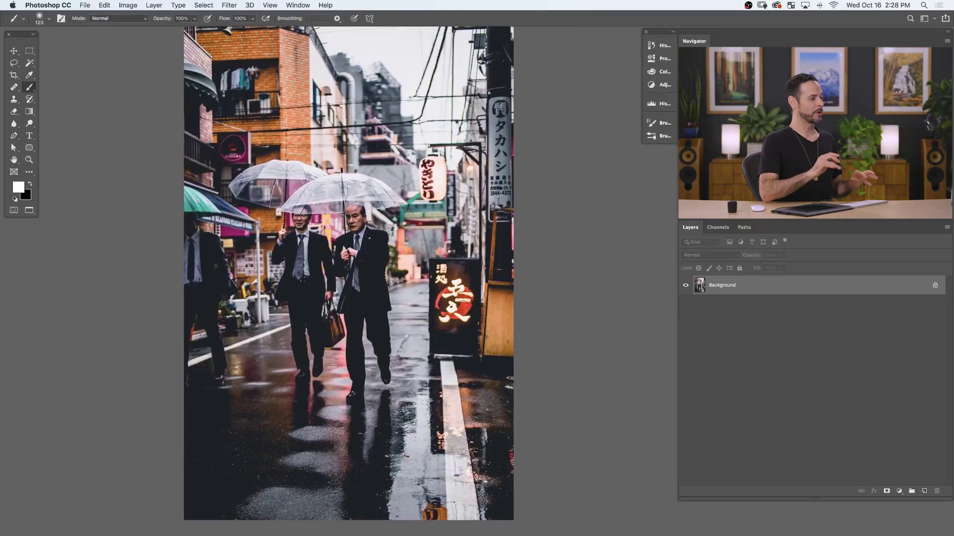
# Step: Add an empty layer and enlarge the brush to 546 px, undoing a test stroke
pyautogui.press('shift+alt+super+n')
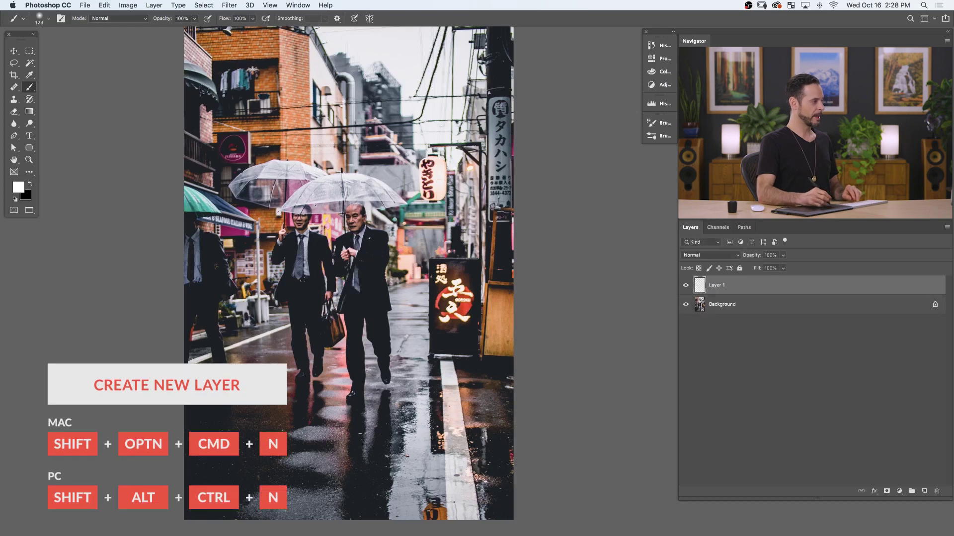
pyautogui.moveTo(289, 309); pyautogui.dragTo(309, 309)
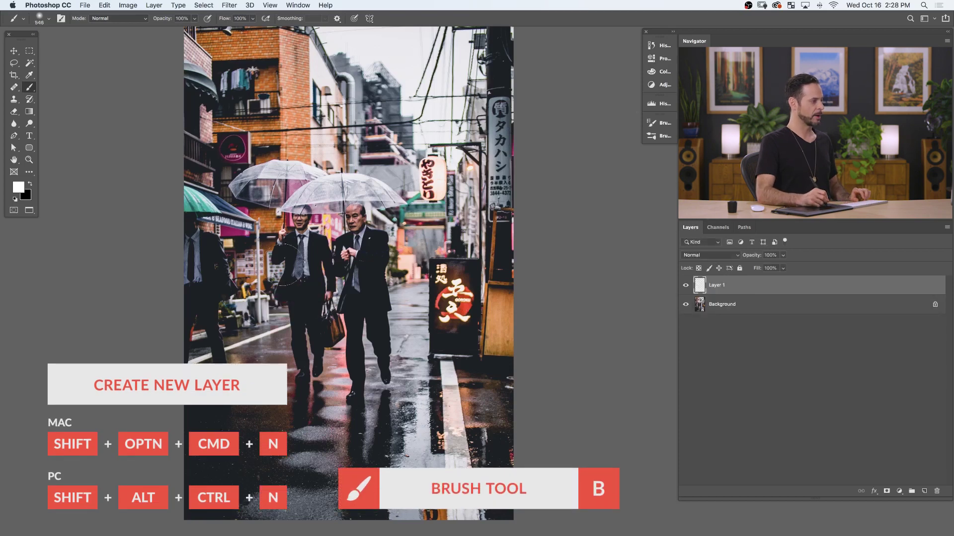
pyautogui.moveTo(286, 262)
pyautogui.mouseDown()
pyautogui.moveTo(239, 289)
pyautogui.moveTo(353, 308)
pyautogui.moveTo(276, 400)
pyautogui.moveTo(383, 449)
pyautogui.mouseUp()
pyautogui.press('super+z')
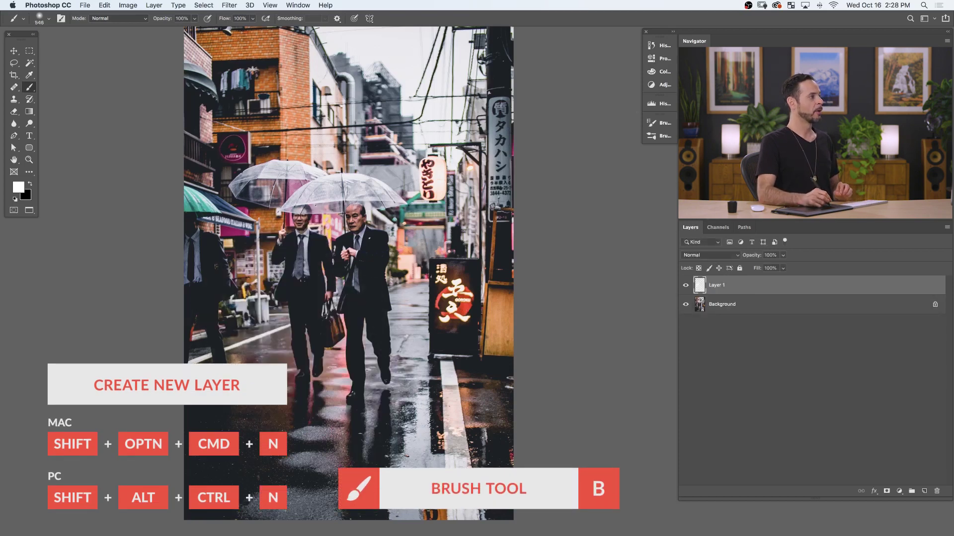
# Step: Give the brush tip 2% roundness, 86° angle and 1000% spacing, then undo the test streaks
pyautogui.click(292, 4)
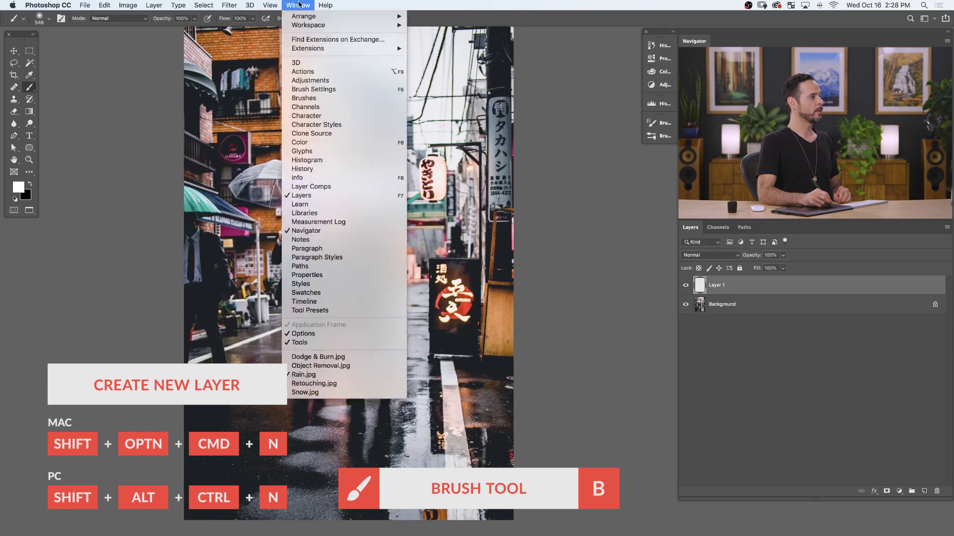
pyautogui.click(318, 89)
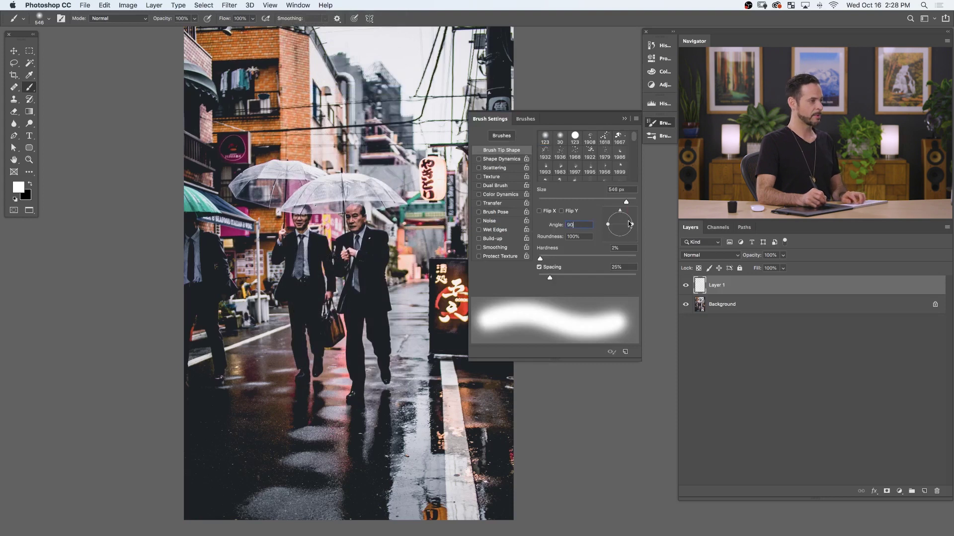
pyautogui.write('2')
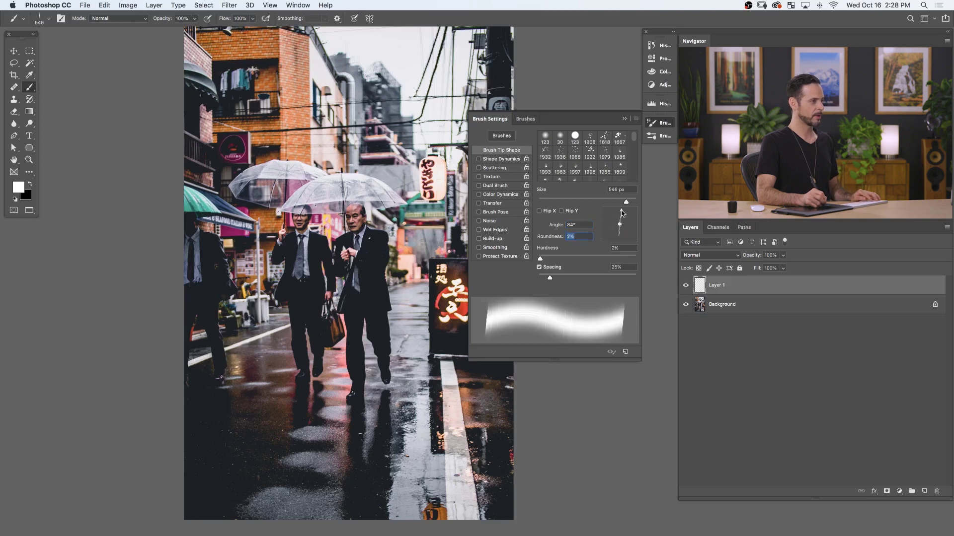
pyautogui.moveTo(621, 214); pyautogui.dragTo(620, 213)
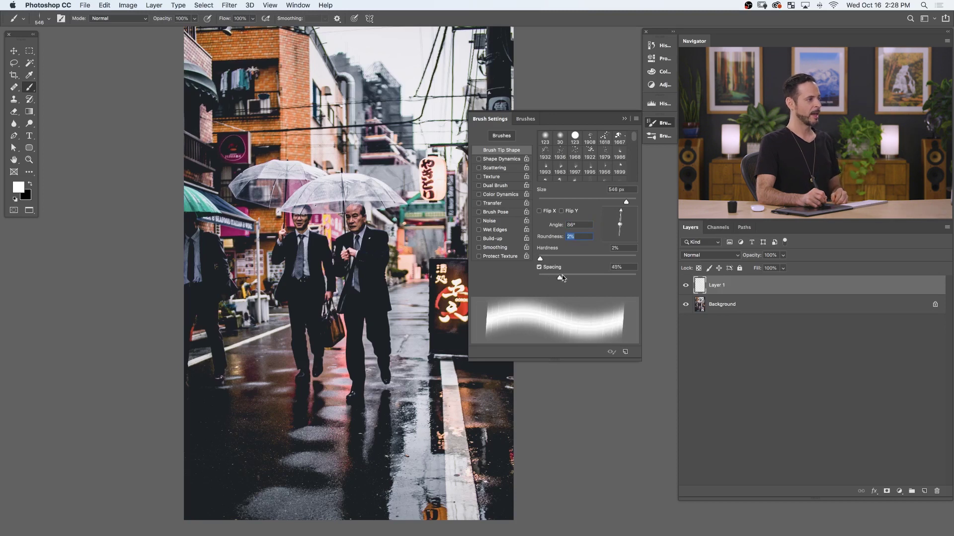
pyautogui.moveTo(562, 278); pyautogui.dragTo(637, 276)
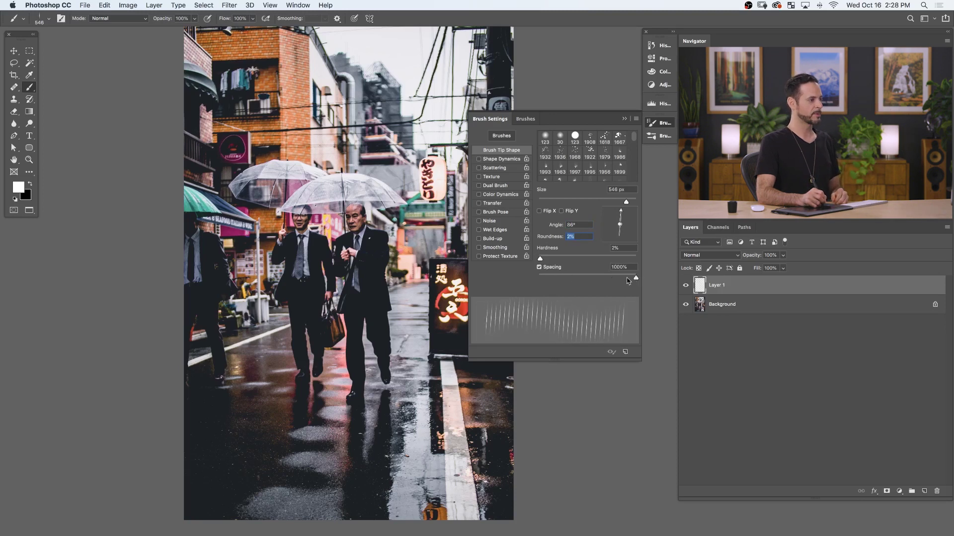
pyautogui.moveTo(387, 335); pyautogui.dragTo(285, 316)
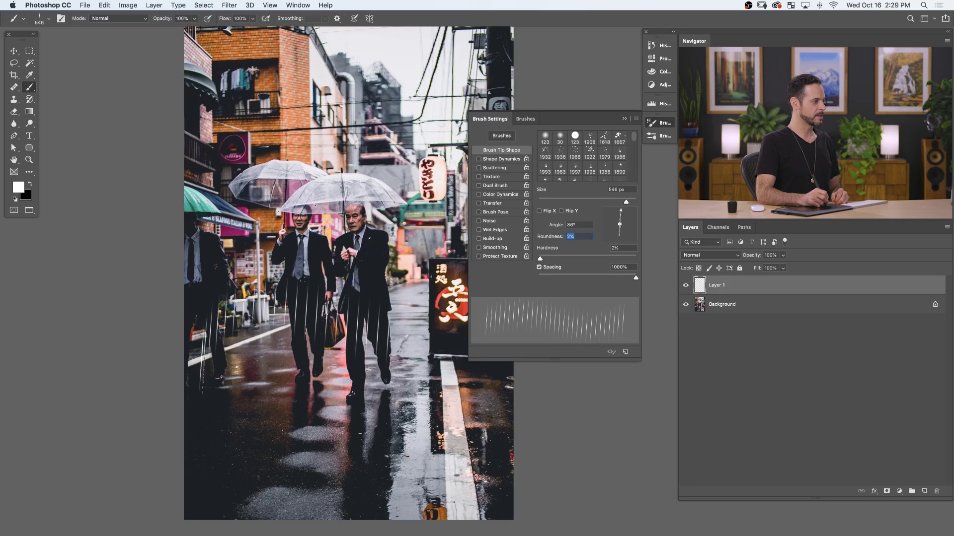
pyautogui.moveTo(203, 368)
pyautogui.mouseDown()
pyautogui.moveTo(313, 399)
pyautogui.moveTo(282, 447)
pyautogui.moveTo(282, 483)
pyautogui.moveTo(259, 373)
pyautogui.moveTo(387, 397)
pyautogui.moveTo(278, 376)
pyautogui.mouseUp()
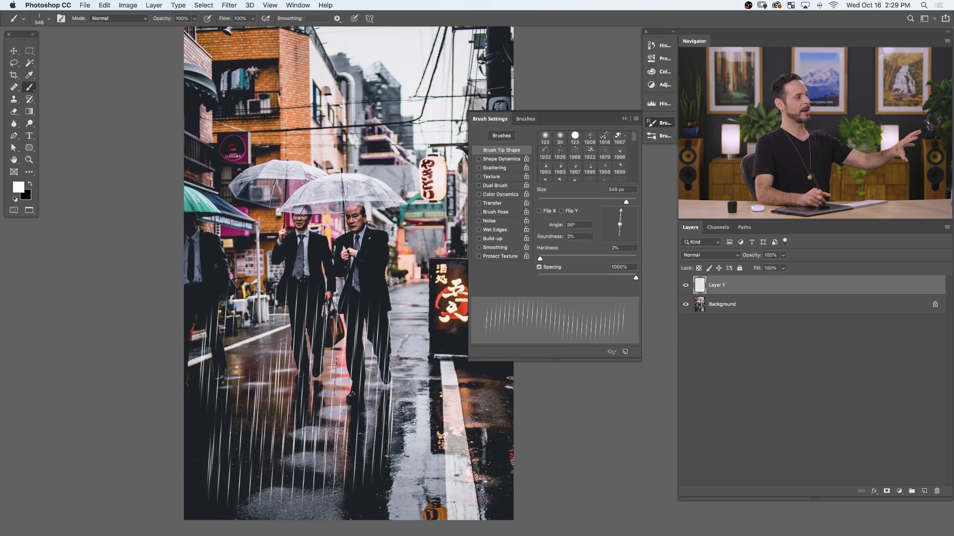
pyautogui.hotkey('ctrl', 'z')
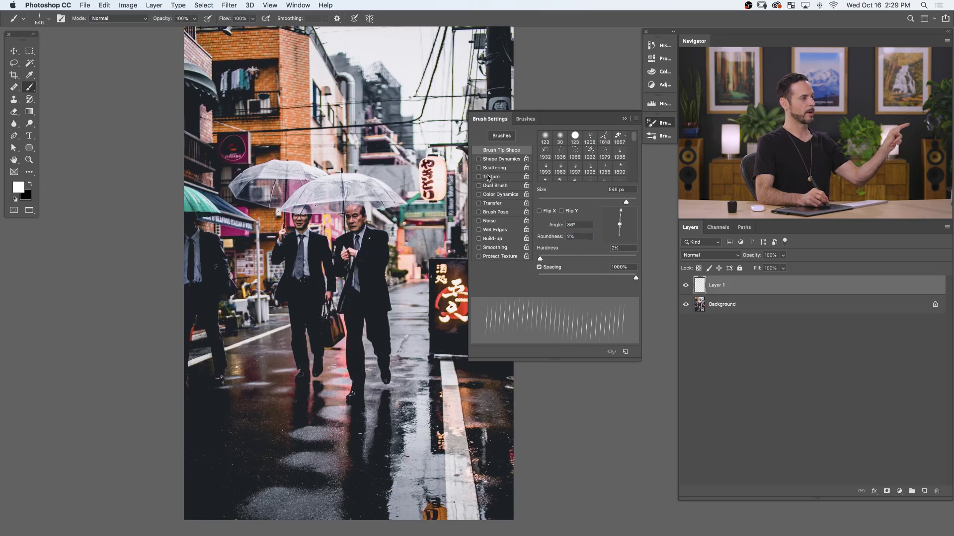
# Step: Enable brush Scattering with a high scatter value and test-paint scattered rain streaks
pyautogui.click(492, 169)
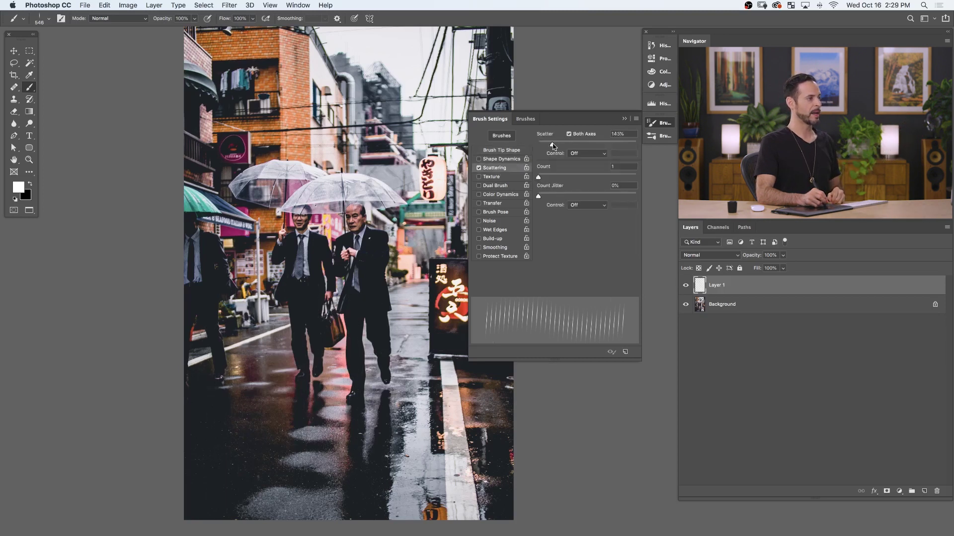
pyautogui.moveTo(553, 146); pyautogui.dragTo(619, 143)
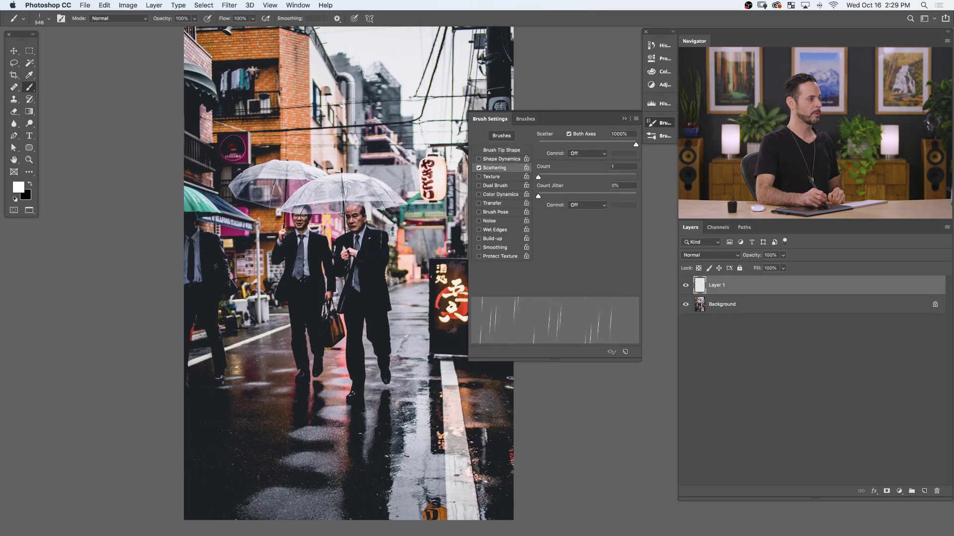
pyautogui.moveTo(293, 471); pyautogui.dragTo(304, 130)
pyautogui.moveTo(309, 278)
pyautogui.mouseDown()
pyautogui.moveTo(301, 383)
pyautogui.moveTo(288, 358)
pyautogui.moveTo(274, 370)
pyautogui.moveTo(361, 434)
pyautogui.moveTo(322, 422)
pyautogui.moveTo(362, 374)
pyautogui.mouseUp()
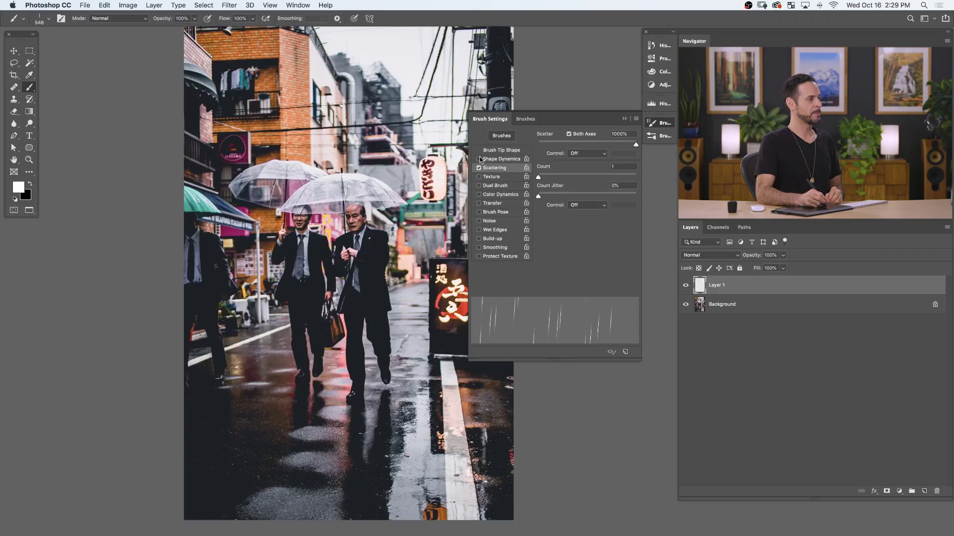
# Step: Turn on Shape Dynamics, zoom into the dark street and paint rain streaks there
pyautogui.click(500, 160)
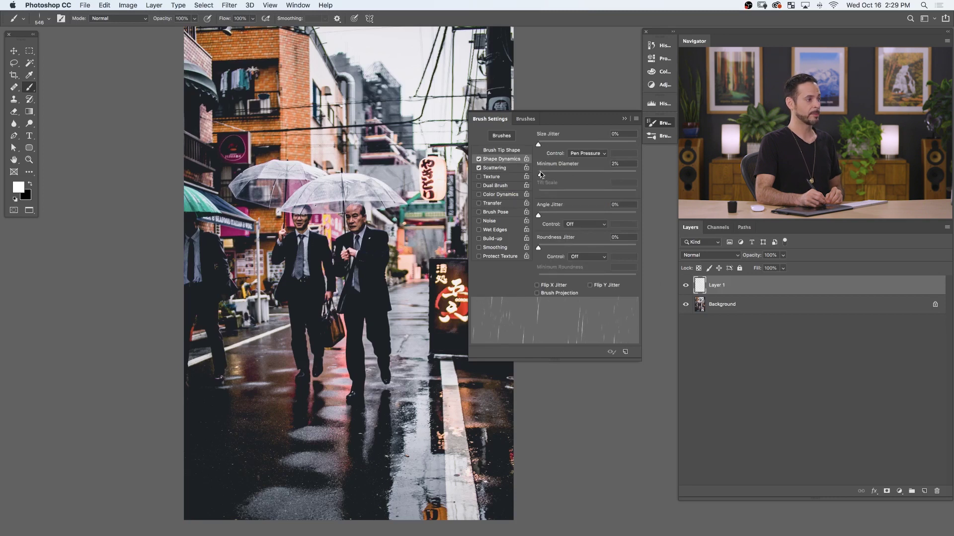
pyautogui.moveTo(249, 456)
pyautogui.mouseDown()
pyautogui.moveTo(287, 450)
pyautogui.moveTo(293, 358)
pyautogui.mouseUp()
pyautogui.moveTo(203, 253)
pyautogui.mouseDown()
pyautogui.moveTo(180, 256)
pyautogui.moveTo(246, 244)
pyautogui.moveTo(276, 266)
pyautogui.moveTo(281, 288)
pyautogui.moveTo(257, 304)
pyautogui.moveTo(212, 300)
pyautogui.moveTo(178, 316)
pyautogui.moveTo(167, 338)
pyautogui.moveTo(191, 350)
pyautogui.moveTo(225, 332)
pyautogui.moveTo(244, 301)
pyautogui.moveTo(225, 282)
pyautogui.moveTo(200, 286)
pyautogui.moveTo(198, 315)
pyautogui.moveTo(230, 322)
pyautogui.moveTo(337, 285)
pyautogui.moveTo(315, 315)
pyautogui.moveTo(249, 321)
pyautogui.moveTo(211, 295)
pyautogui.moveTo(247, 259)
pyautogui.moveTo(302, 266)
pyautogui.moveTo(329, 305)
pyautogui.moveTo(379, 325)
pyautogui.moveTo(382, 283)
pyautogui.moveTo(327, 265)
pyautogui.moveTo(238, 334)
pyautogui.moveTo(180, 293)
pyautogui.moveTo(236, 264)
pyautogui.moveTo(361, 272)
pyautogui.moveTo(353, 220)
pyautogui.moveTo(299, 194)
pyautogui.moveTo(204, 194)
pyautogui.moveTo(155, 241)
pyautogui.moveTo(135, 331)
pyautogui.moveTo(171, 407)
pyautogui.moveTo(278, 447)
pyautogui.moveTo(399, 445)
pyautogui.moveTo(427, 344)
pyautogui.moveTo(347, 324)
pyautogui.moveTo(261, 325)
pyautogui.moveTo(172, 358)
pyautogui.moveTo(275, 360)
pyautogui.moveTo(377, 304)
pyautogui.moveTo(426, 328)
pyautogui.mouseUp()
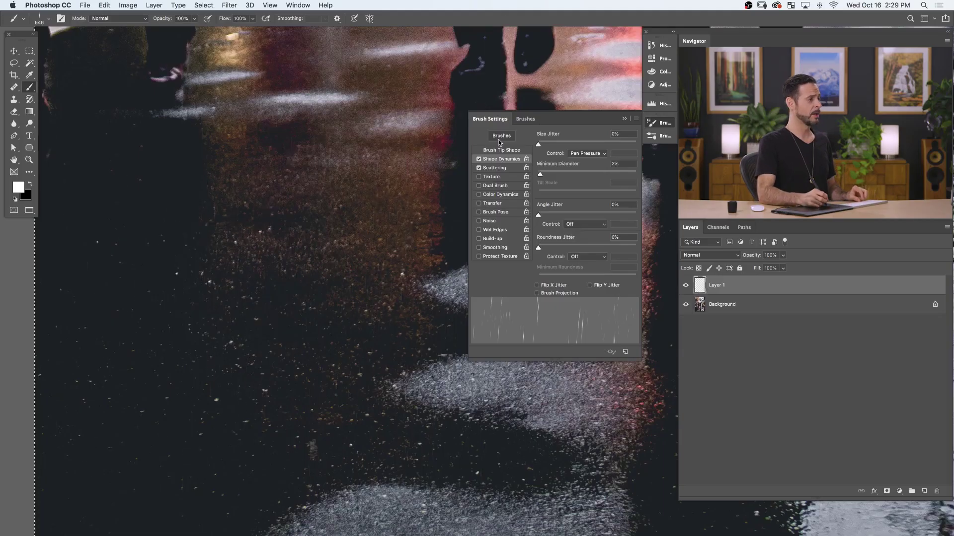
# Step: Zoom out, deselect, and paint thin white rain streaks over the entire street photo
pyautogui.moveTo(399, 243); pyautogui.dragTo(344, 248)
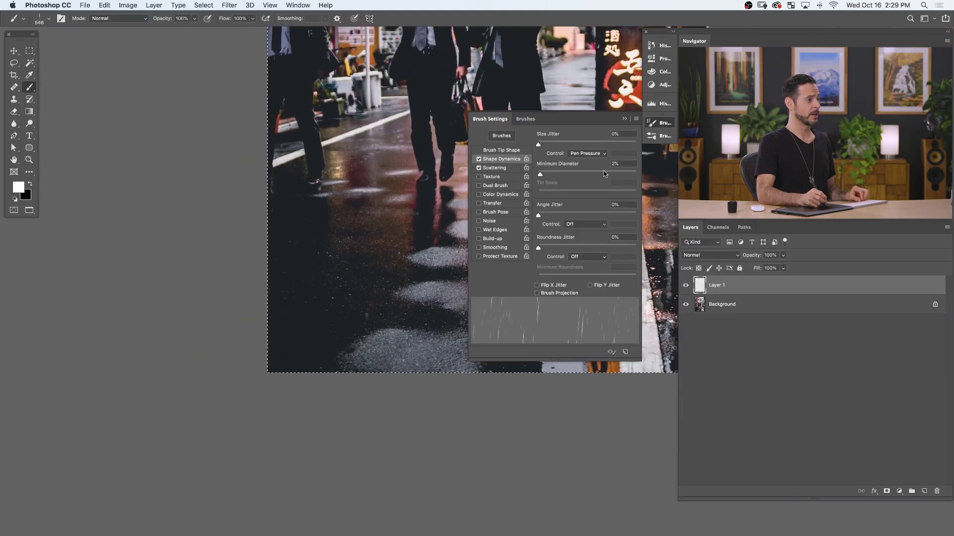
pyautogui.click(661, 124)
pyautogui.moveTo(509, 222)
pyautogui.mouseDown()
pyautogui.moveTo(355, 308)
pyautogui.moveTo(366, 310)
pyautogui.moveTo(348, 305)
pyautogui.moveTo(381, 376)
pyautogui.mouseUp()
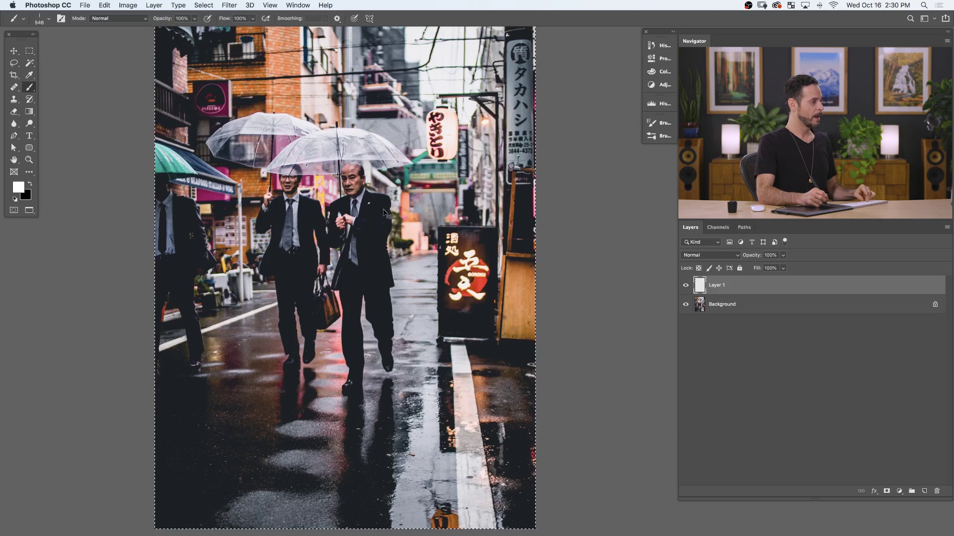
pyautogui.press('super+d')
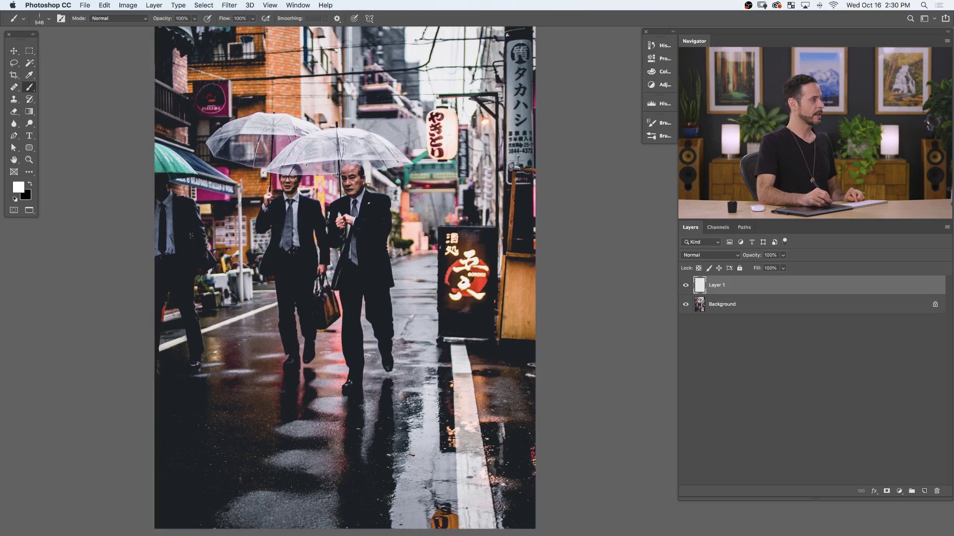
pyautogui.moveTo(239, 96); pyautogui.dragTo(256, 149)
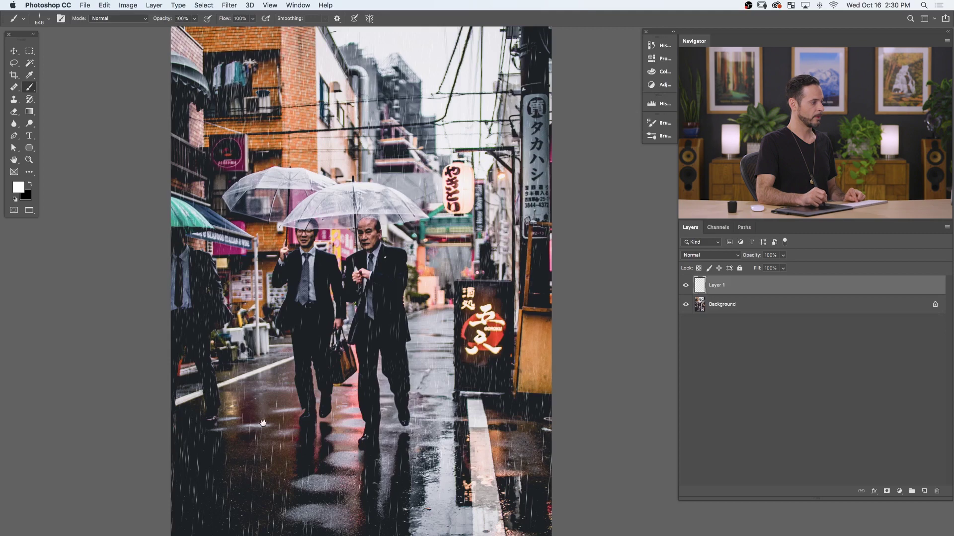
pyautogui.moveTo(263, 423)
pyautogui.mouseDown()
pyautogui.moveTo(265, 319)
pyautogui.moveTo(279, 415)
pyautogui.mouseUp()
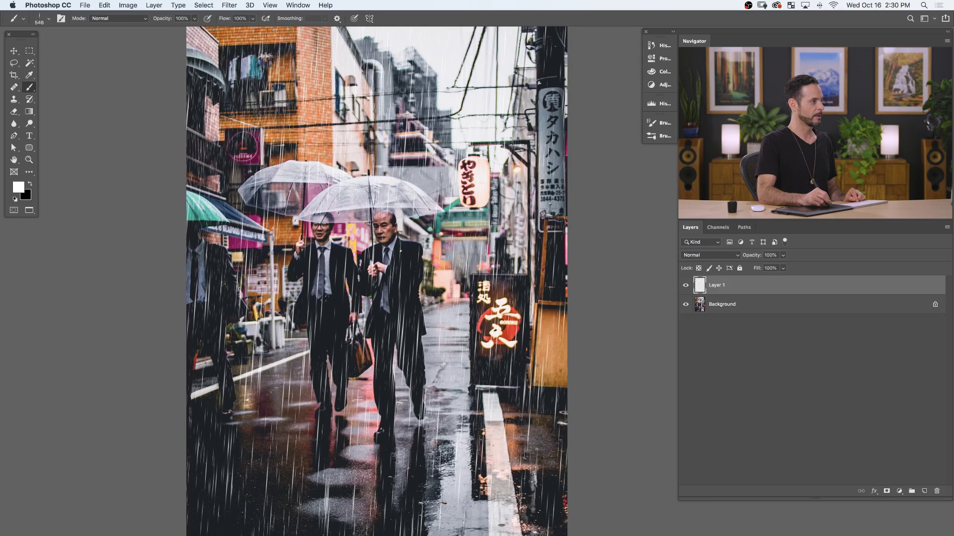
pyautogui.moveTo(266, 149); pyautogui.dragTo(272, 197)
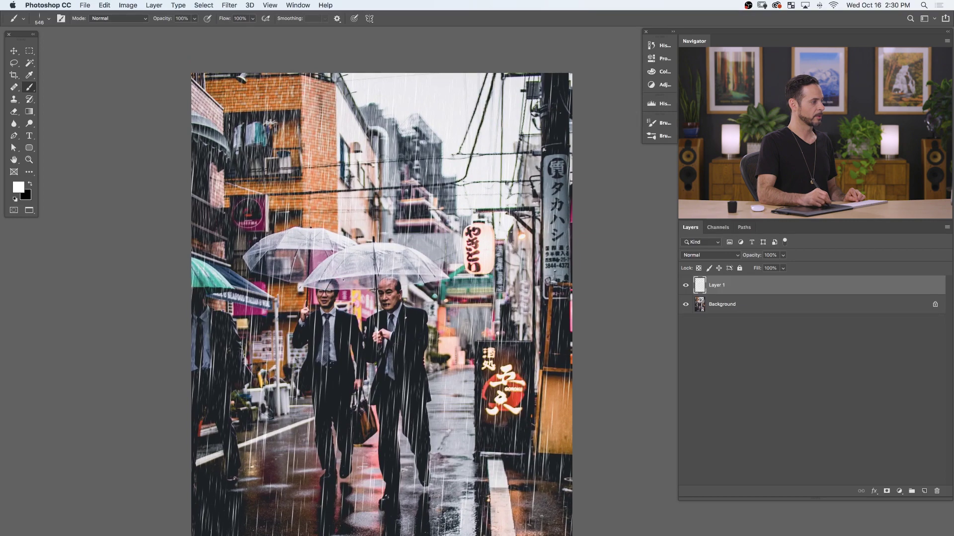
pyautogui.moveTo(293, 260); pyautogui.dragTo(294, 174)
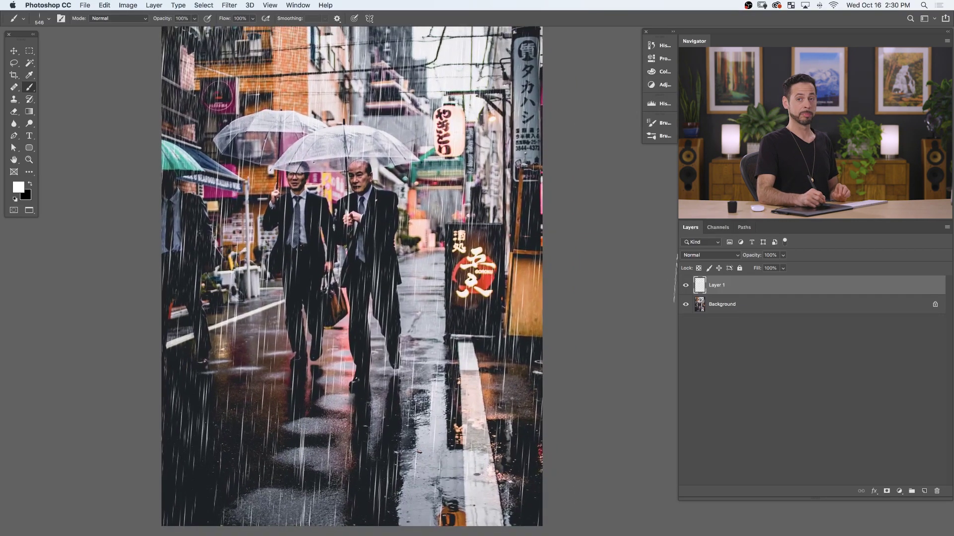
# Step: Apply a Motion Blur at 59° and 17 px distance to the rain layer
pyautogui.click(230, 6)
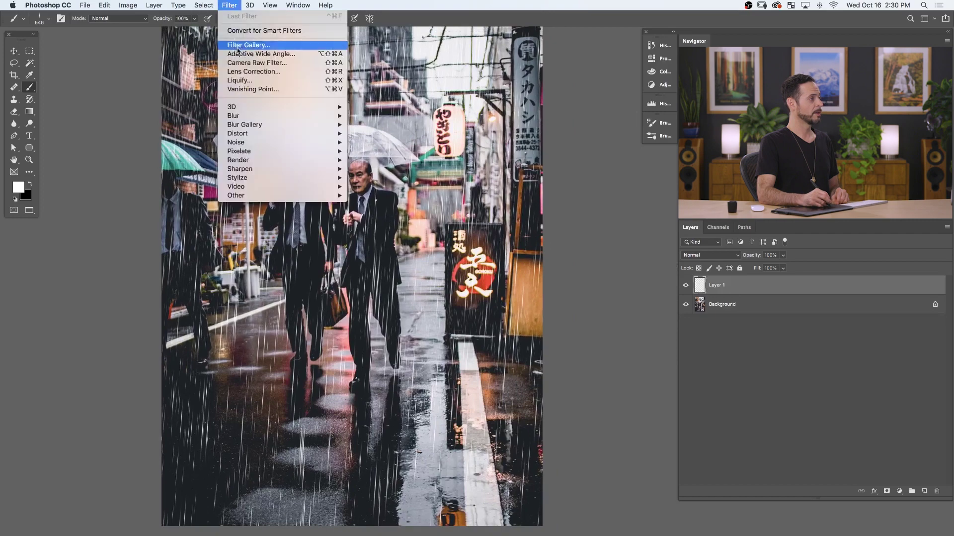
pyautogui.moveTo(248, 121)
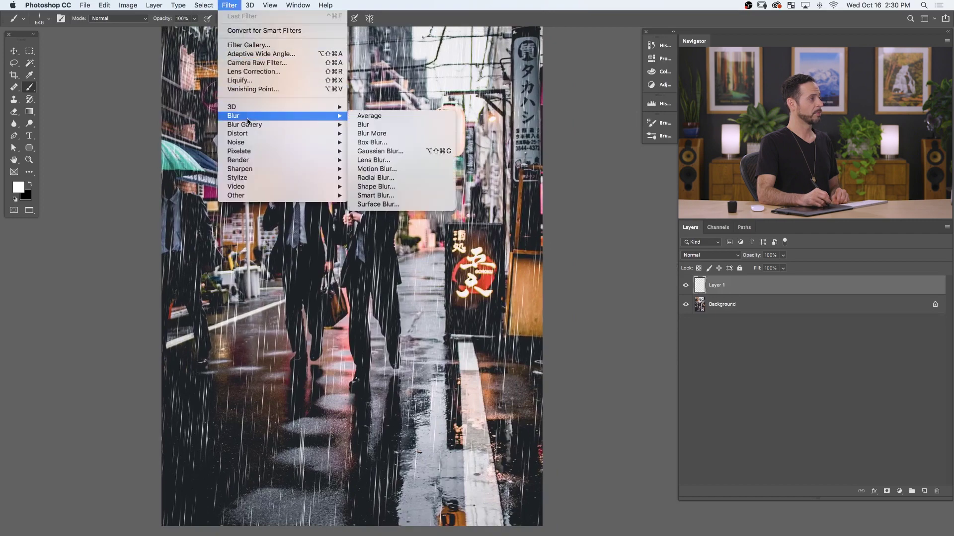
pyautogui.click(377, 169)
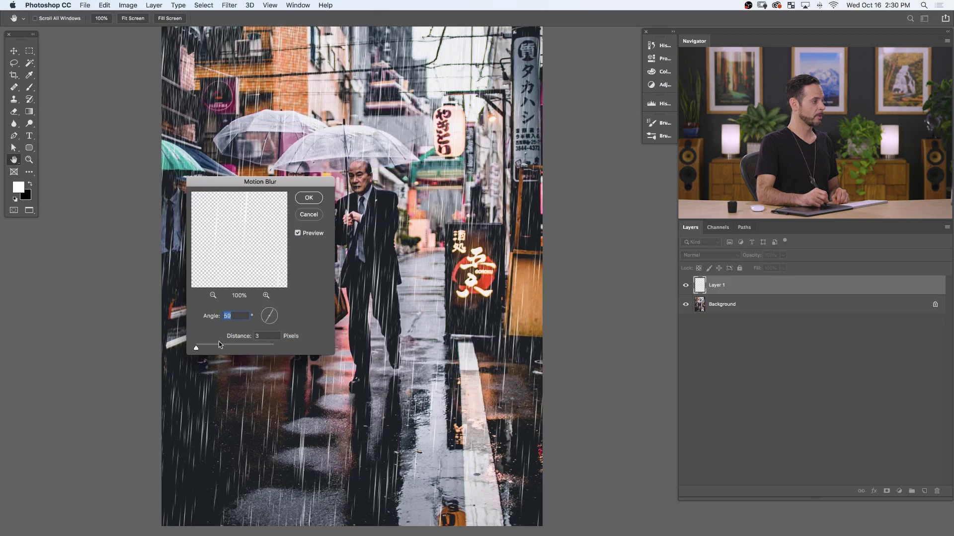
pyautogui.click(202, 348)
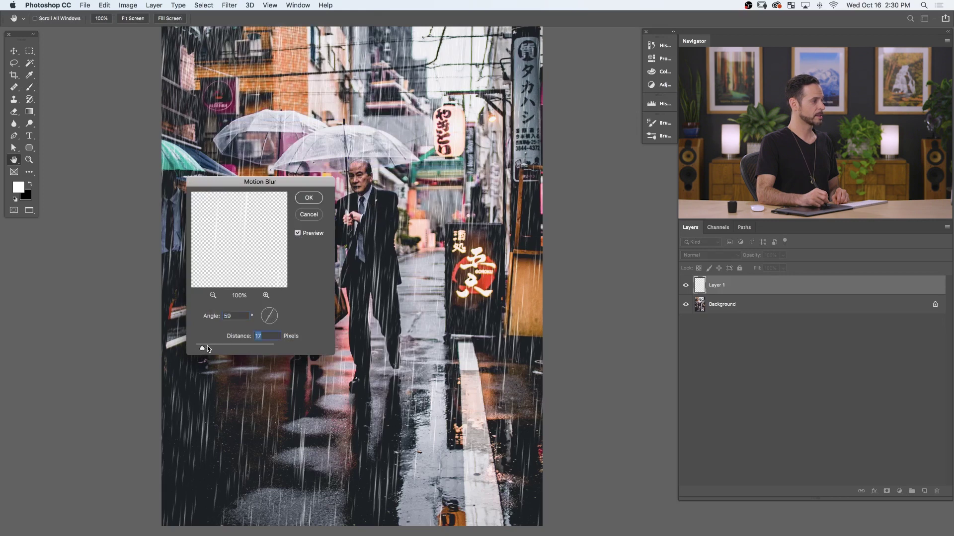
pyautogui.click(309, 199)
# Step: Toggle the rain layer's visibility off and on to compare the effect
pyautogui.press('b')
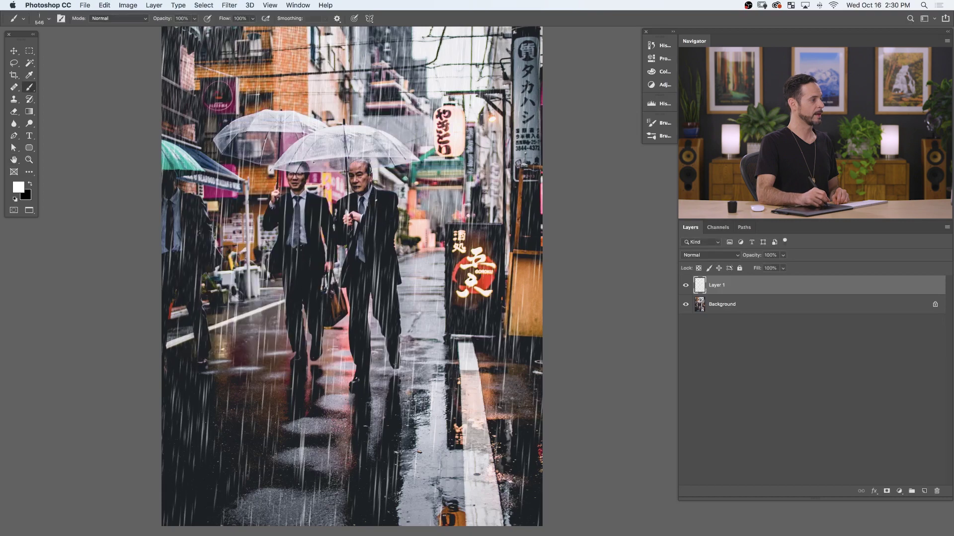
pyautogui.click(686, 286)
pyautogui.click(685, 287)
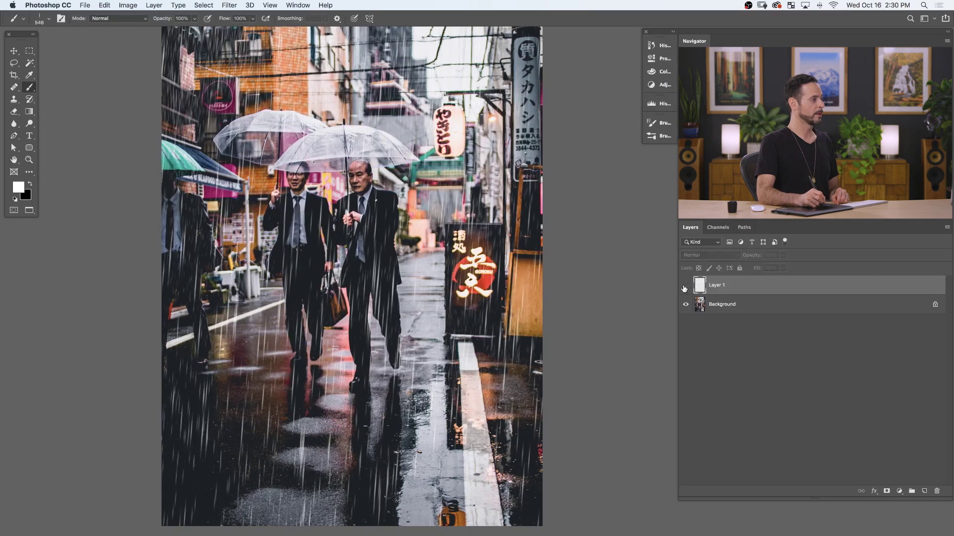
pyautogui.click(685, 287)
pyautogui.click(684, 288)
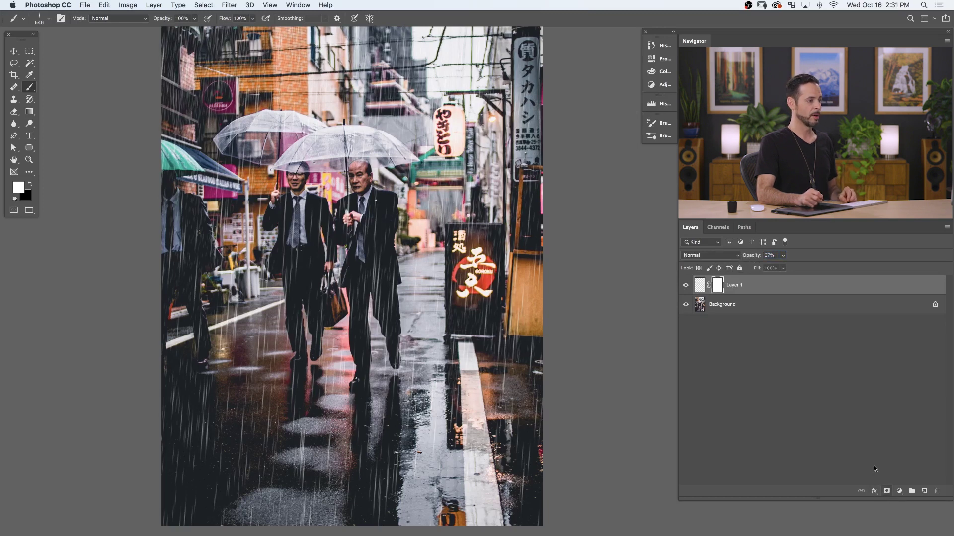
# Step: Hide rain over the lower-left street by painting the mask with a soft black 1038 px brush
pyautogui.rightClick(352, 279)
pyautogui.doubleClick(389, 279)
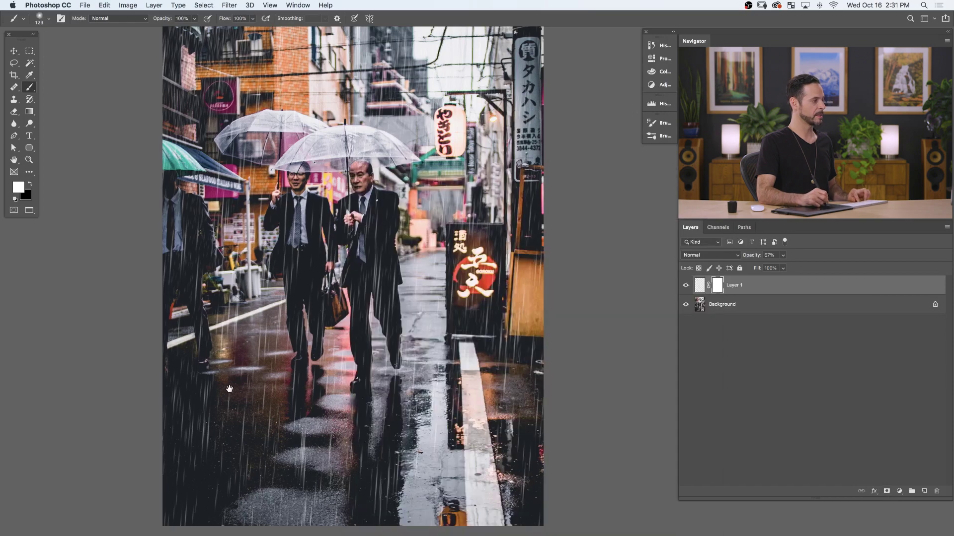
pyautogui.moveTo(206, 331); pyautogui.dragTo(268, 331)
pyautogui.press('x')
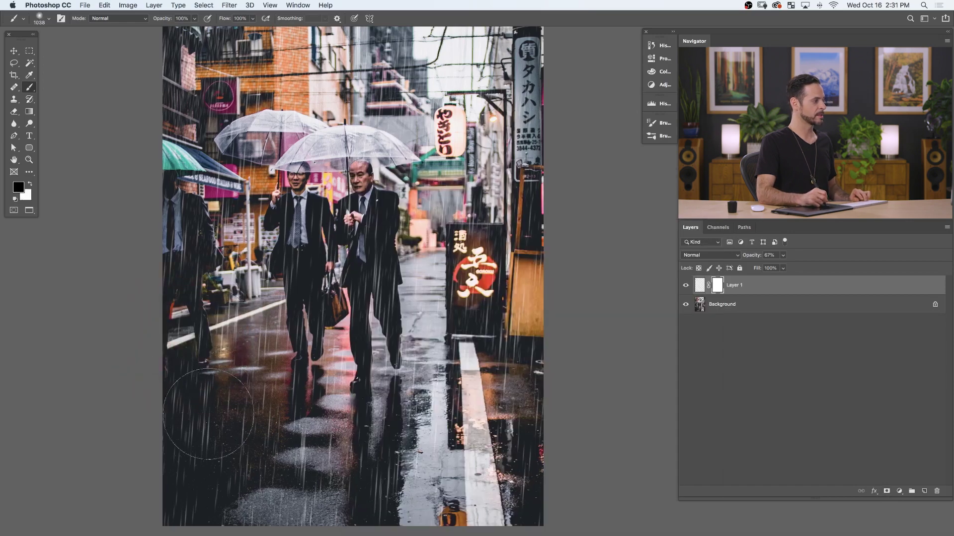
pyautogui.click(209, 433)
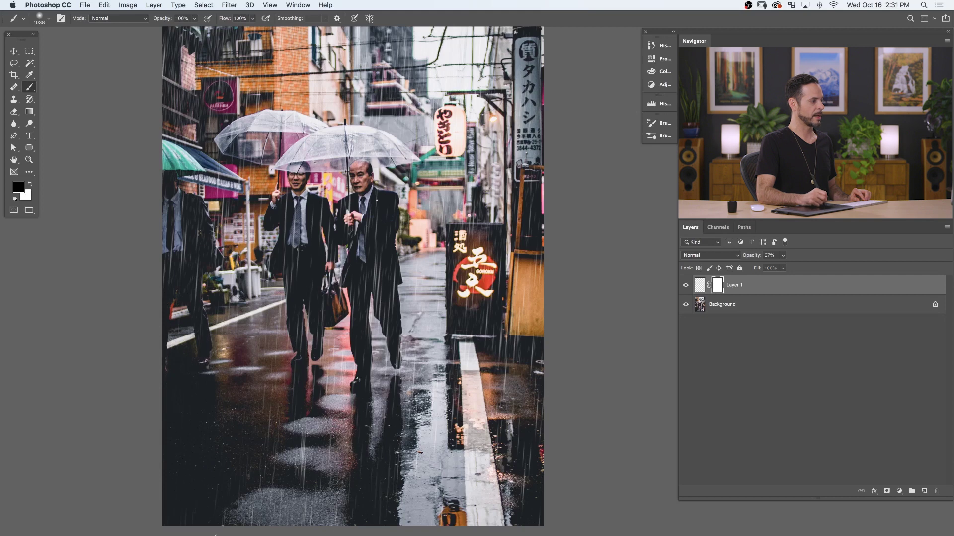
pyautogui.moveTo(325, 462); pyautogui.dragTo(286, 456)
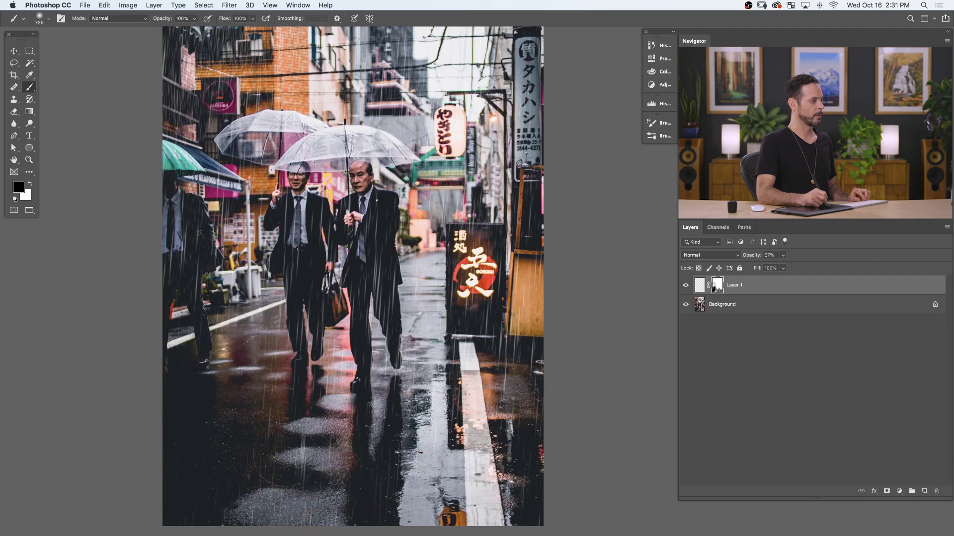
pyautogui.press('[')
pyautogui.press('[')
pyautogui.press('[')
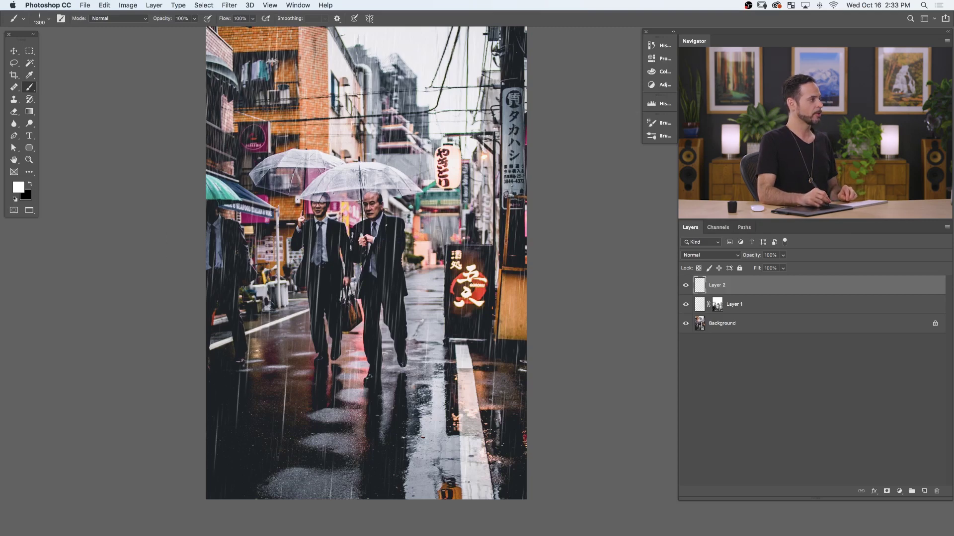
# Step: Apply a 16.2 px Gaussian Blur to Layer 2, then hide the layer to compare
pyautogui.click(234, 5)
pyautogui.moveTo(255, 116)
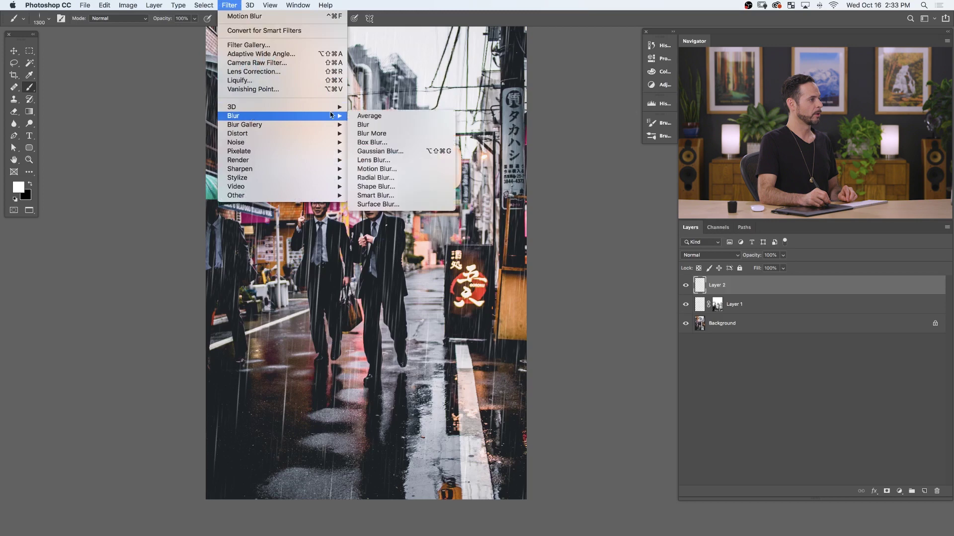
pyautogui.click(389, 150)
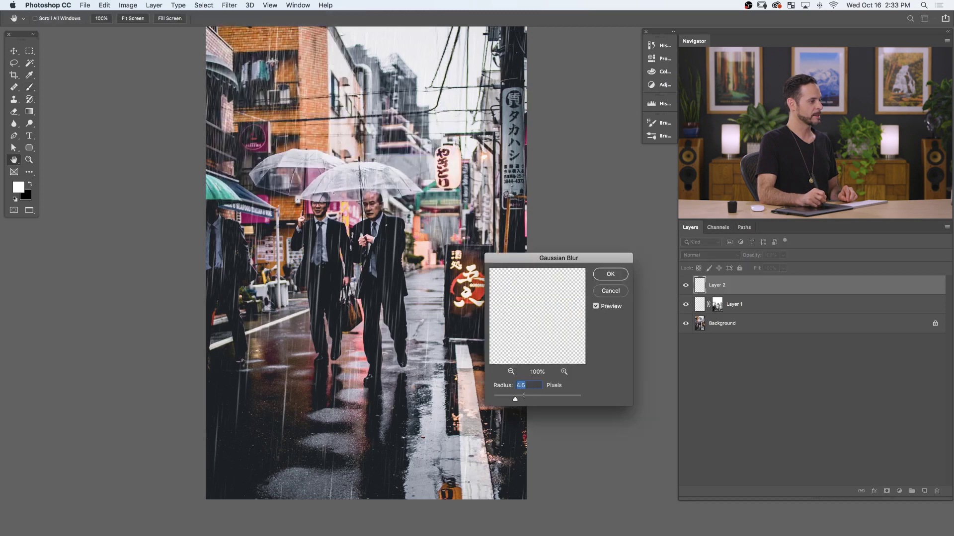
pyautogui.moveTo(531, 401); pyautogui.dragTo(528, 400)
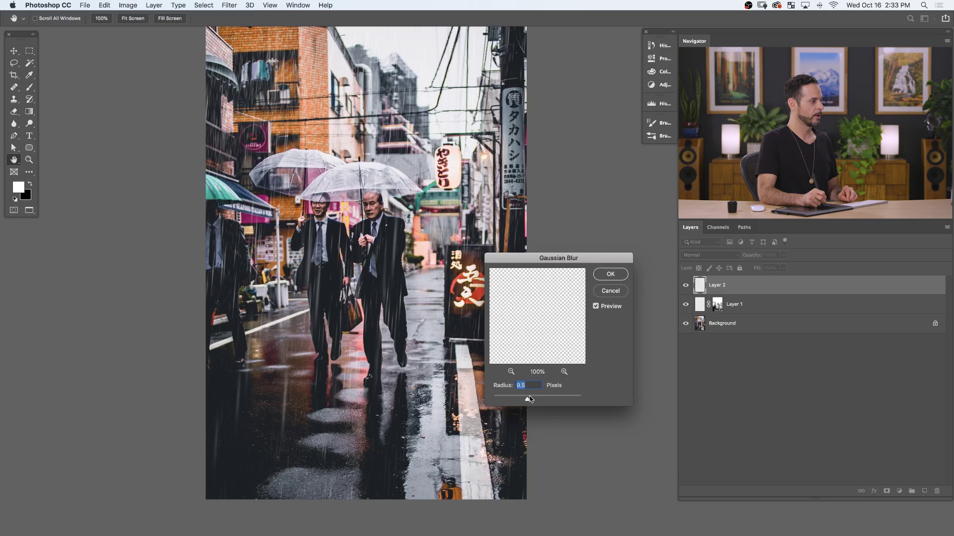
pyautogui.click(627, 274)
pyautogui.press('b')
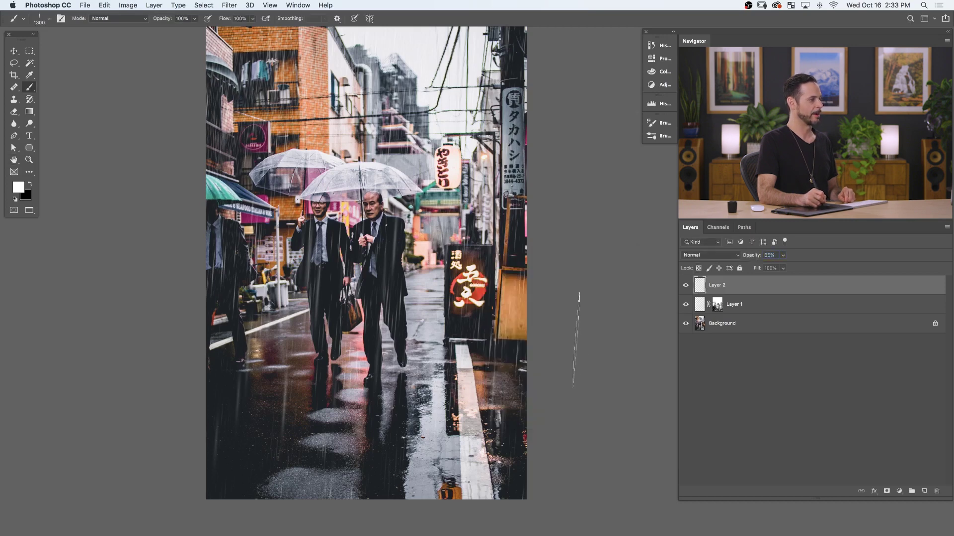
pyautogui.click(685, 285)
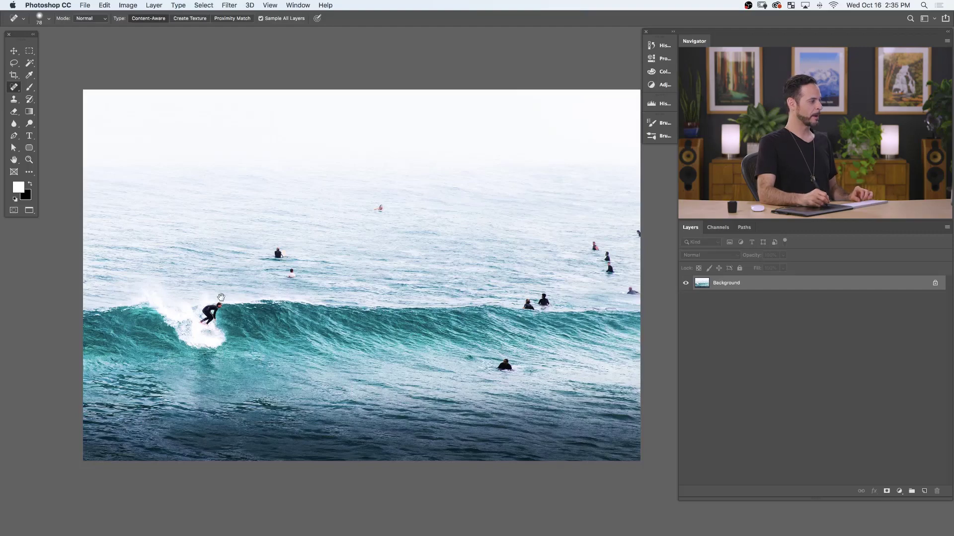
# Step: Zoom in on the surfers, add an empty layer and select the Spot Healing Brush
pyautogui.moveTo(210, 330)
pyautogui.mouseDown()
pyautogui.moveTo(245, 307)
pyautogui.moveTo(287, 313)
pyautogui.moveTo(259, 346)
pyautogui.mouseUp()
pyautogui.press('shift+alt+super+n')
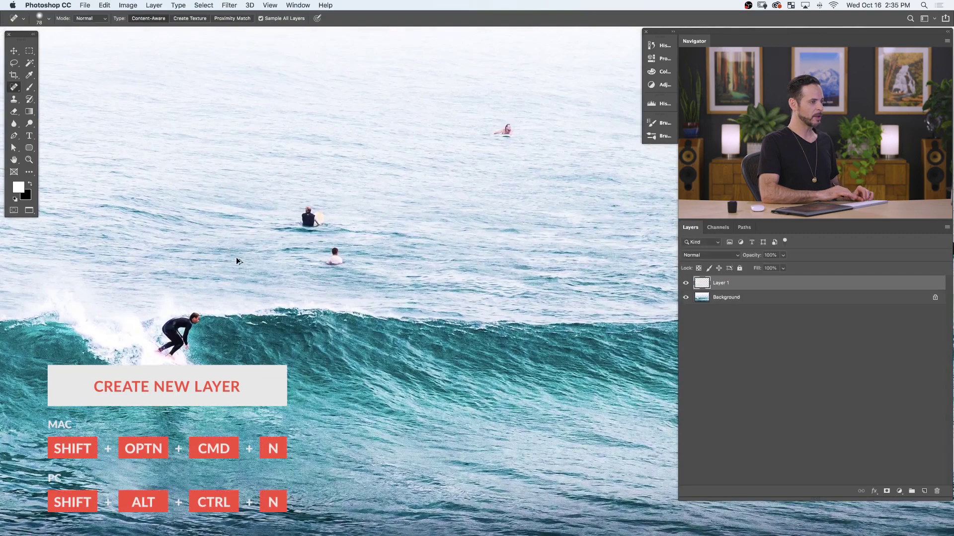
pyautogui.click(15, 99)
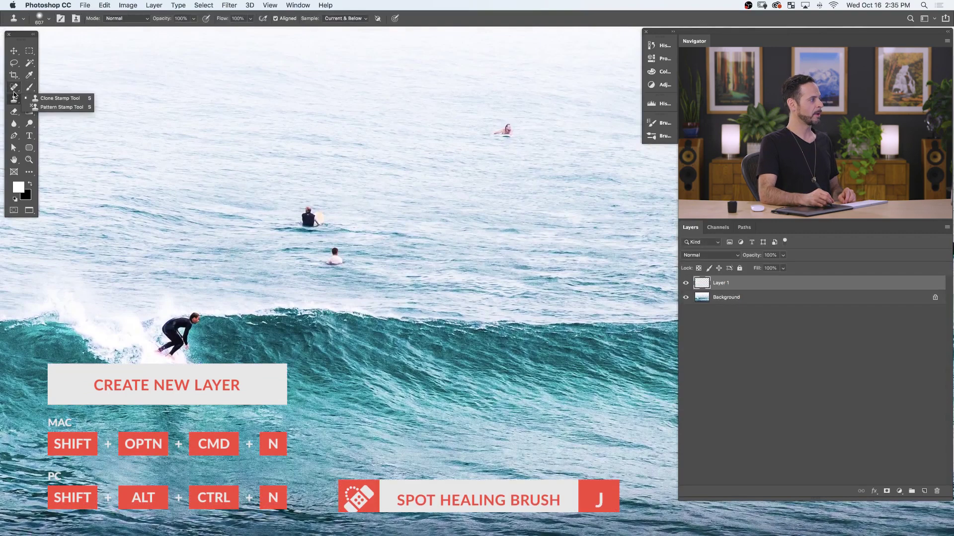
pyautogui.click(15, 88)
pyautogui.click(47, 88)
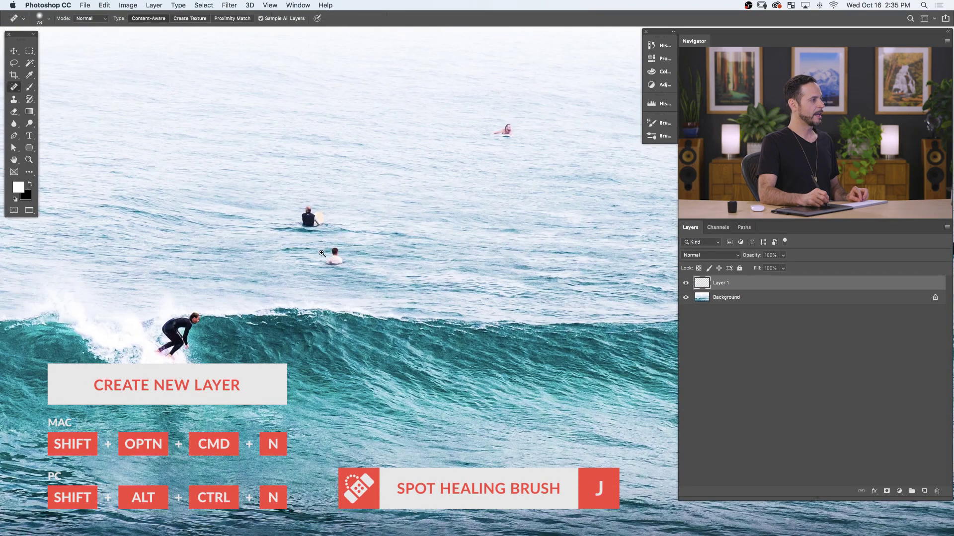
pyautogui.moveTo(315, 262); pyautogui.dragTo(474, 248)
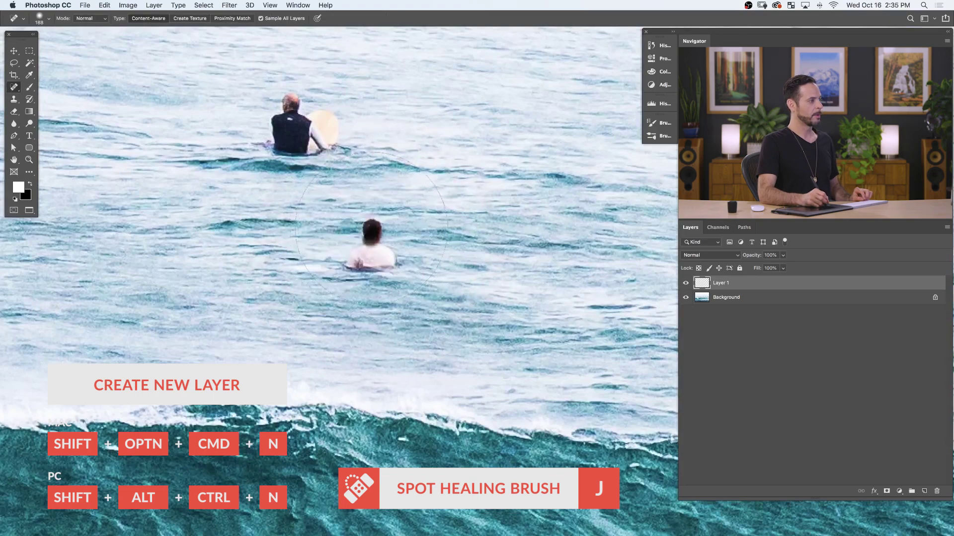
# Step: Heal away the two sitting surfers, then the next pair further along the water
pyautogui.moveTo(371, 247)
pyautogui.mouseDown()
pyautogui.moveTo(377, 226)
pyautogui.moveTo(364, 244)
pyautogui.moveTo(368, 225)
pyautogui.moveTo(360, 257)
pyautogui.moveTo(359, 243)
pyautogui.moveTo(364, 257)
pyautogui.moveTo(340, 264)
pyautogui.moveTo(384, 248)
pyautogui.moveTo(397, 268)
pyautogui.mouseUp()
pyautogui.moveTo(284, 113)
pyautogui.mouseDown()
pyautogui.moveTo(285, 128)
pyautogui.moveTo(318, 132)
pyautogui.moveTo(298, 144)
pyautogui.mouseUp()
pyautogui.press('space')
pyautogui.moveTo(483, 242); pyautogui.dragTo(308, 258)
pyautogui.moveTo(542, 255); pyautogui.dragTo(323, 273)
pyautogui.moveTo(606, 368)
pyautogui.mouseDown()
pyautogui.moveTo(381, 333)
pyautogui.moveTo(341, 188)
pyautogui.mouseUp()
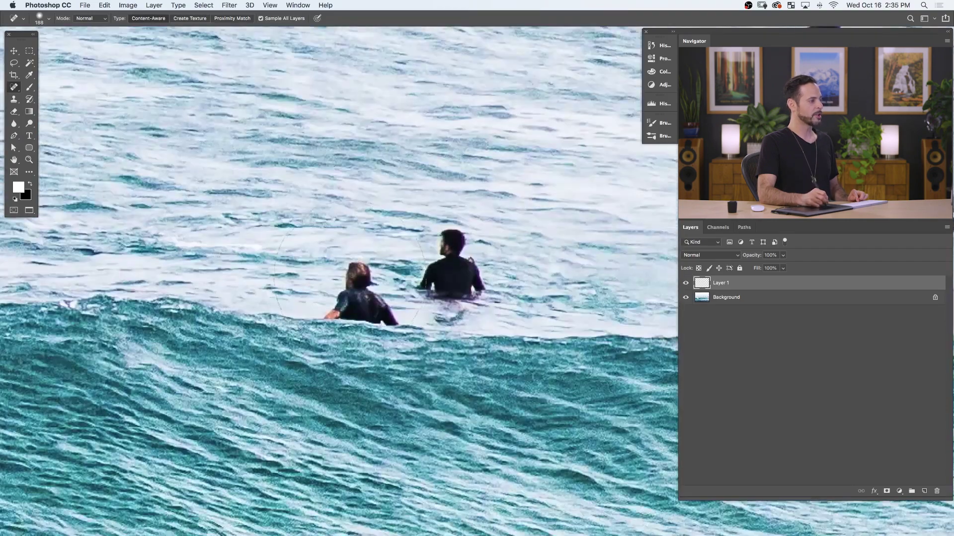
pyautogui.moveTo(348, 266)
pyautogui.mouseDown()
pyautogui.moveTo(335, 287)
pyautogui.moveTo(338, 313)
pyautogui.moveTo(403, 332)
pyautogui.mouseUp()
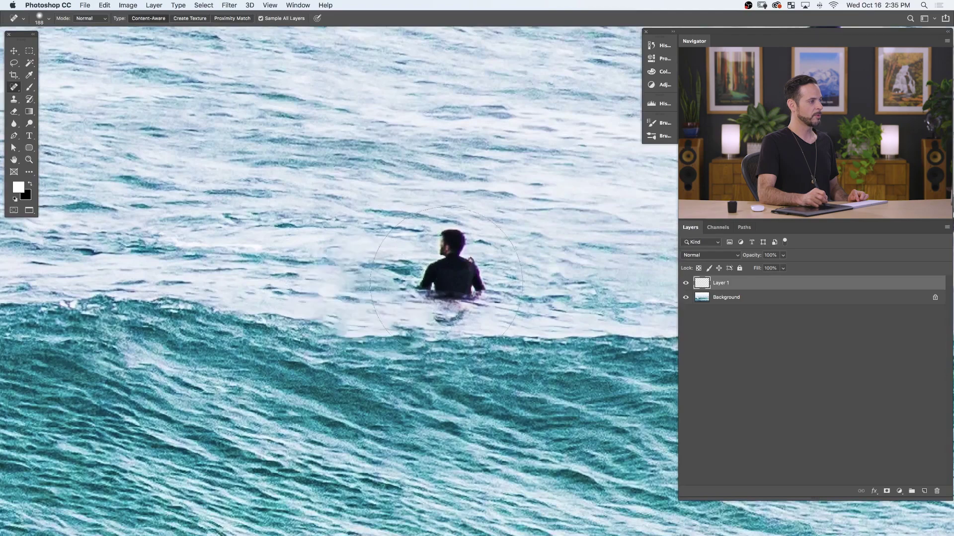
pyautogui.moveTo(445, 282)
pyautogui.mouseDown()
pyautogui.moveTo(465, 275)
pyautogui.moveTo(435, 233)
pyautogui.mouseUp()
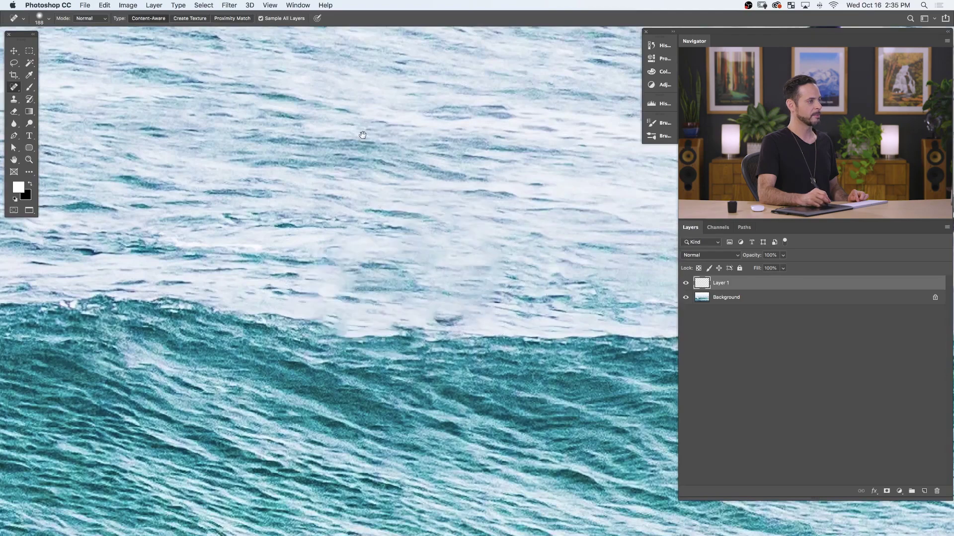
# Step: Pan to the lone surfer on the left and heal her away
pyautogui.moveTo(362, 135); pyautogui.dragTo(358, 427)
pyautogui.moveTo(343, 104); pyautogui.dragTo(677, 349)
pyautogui.moveTo(237, 343)
pyautogui.mouseDown()
pyautogui.moveTo(359, 307)
pyautogui.moveTo(501, 283)
pyautogui.mouseUp()
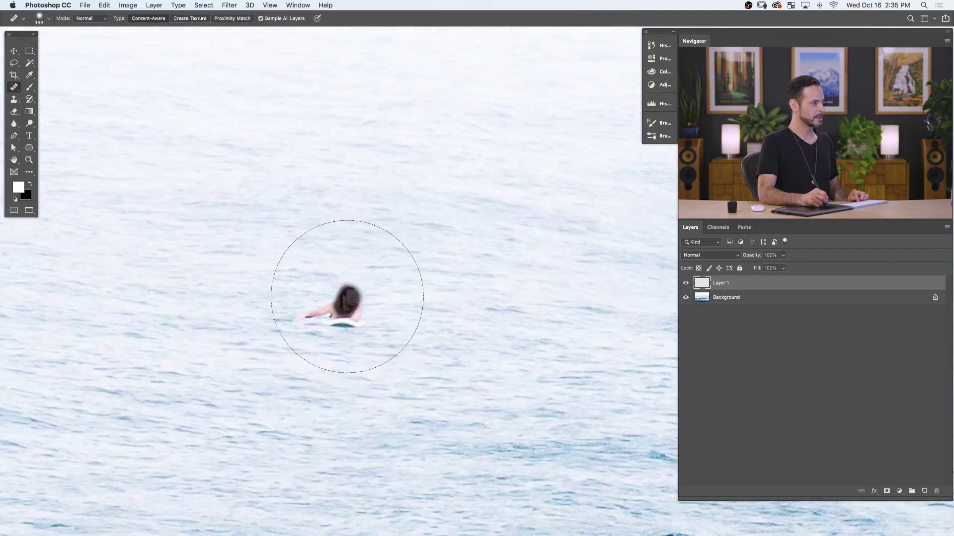
pyautogui.moveTo(313, 309); pyautogui.dragTo(303, 323)
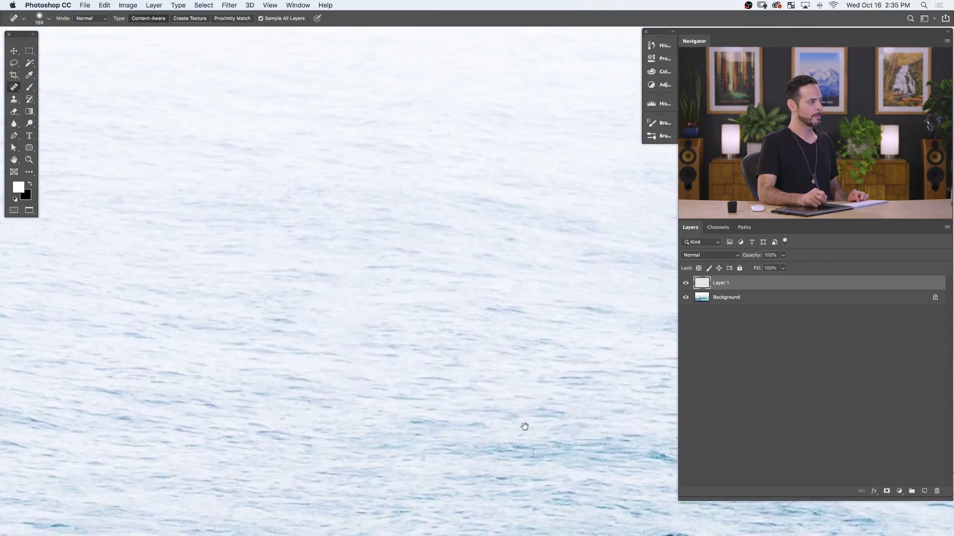
pyautogui.moveTo(525, 426); pyautogui.dragTo(471, 105)
pyautogui.moveTo(239, 373); pyautogui.dragTo(379, 243)
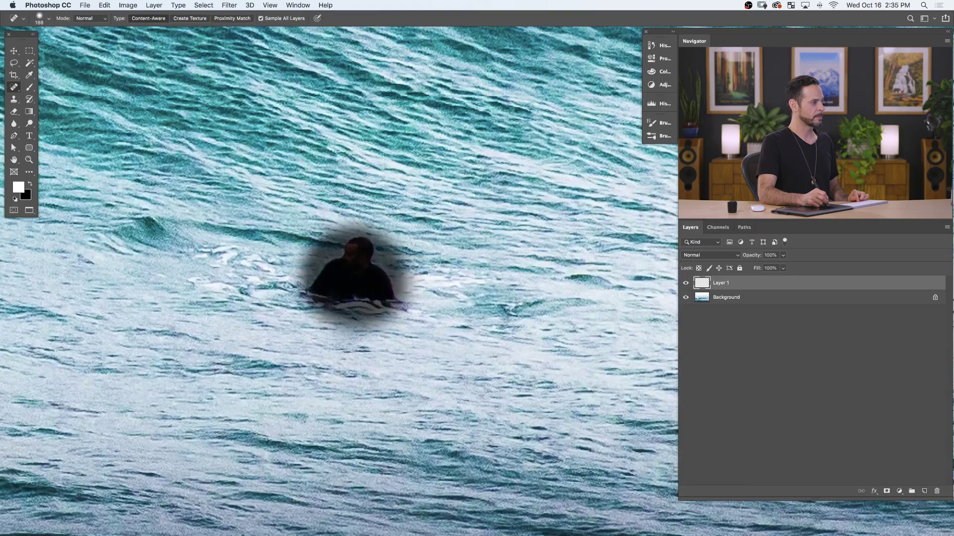
# Step: Heal away the remaining surfers and a leftover surfboard near the right edge
pyautogui.moveTo(355, 275); pyautogui.dragTo(363, 299)
pyautogui.moveTo(536, 276); pyautogui.dragTo(198, 427)
pyautogui.moveTo(501, 222)
pyautogui.mouseDown()
pyautogui.moveTo(301, 296)
pyautogui.moveTo(485, 358)
pyautogui.mouseUp()
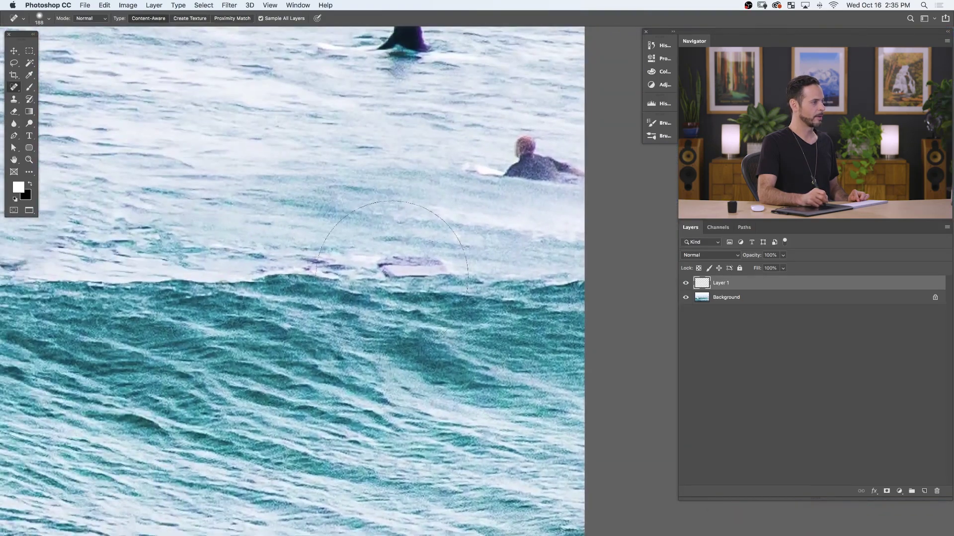
pyautogui.moveTo(397, 256); pyautogui.dragTo(438, 259)
pyautogui.moveTo(517, 207); pyautogui.dragTo(522, 334)
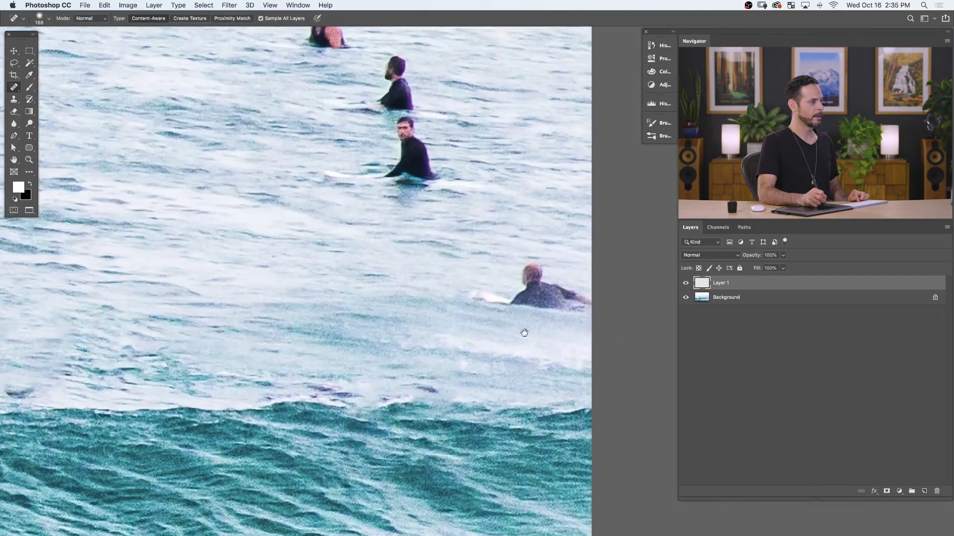
pyautogui.moveTo(476, 293); pyautogui.dragTo(569, 295)
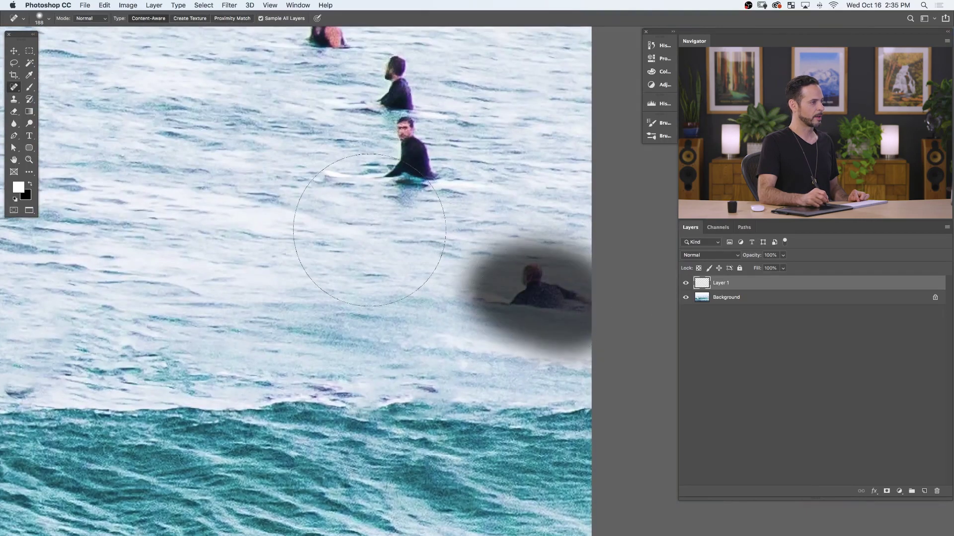
pyautogui.moveTo(376, 207)
pyautogui.mouseDown()
pyautogui.moveTo(395, 365)
pyautogui.moveTo(378, 332)
pyautogui.moveTo(437, 342)
pyautogui.moveTo(462, 318)
pyautogui.moveTo(415, 241)
pyautogui.mouseUp()
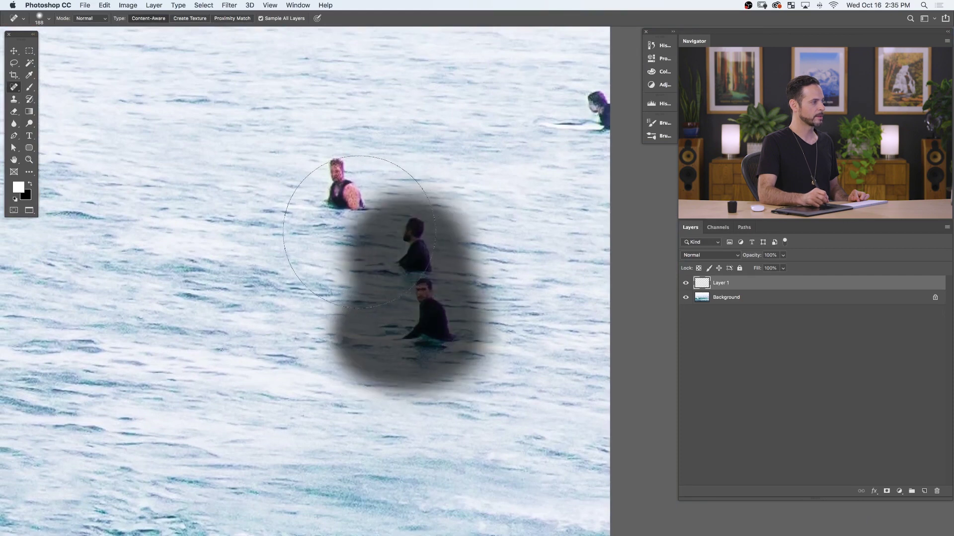
pyautogui.moveTo(345, 186)
pyautogui.mouseDown()
pyautogui.moveTo(334, 198)
pyautogui.moveTo(359, 198)
pyautogui.mouseUp()
pyautogui.moveTo(577, 121)
pyautogui.mouseDown()
pyautogui.moveTo(612, 127)
pyautogui.moveTo(576, 95)
pyautogui.moveTo(566, 114)
pyautogui.mouseUp()
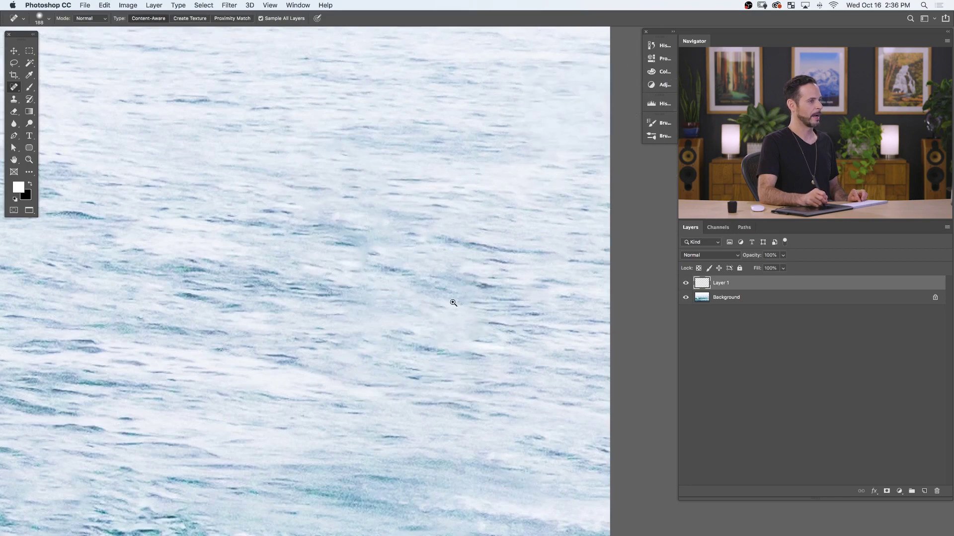
# Step: Zoom out and reposition the view to check the whole retouched surfer photo
pyautogui.moveTo(453, 303); pyautogui.dragTo(399, 319)
pyautogui.moveTo(399, 384)
pyautogui.mouseDown()
pyautogui.moveTo(497, 329)
pyautogui.moveTo(578, 347)
pyautogui.mouseUp()
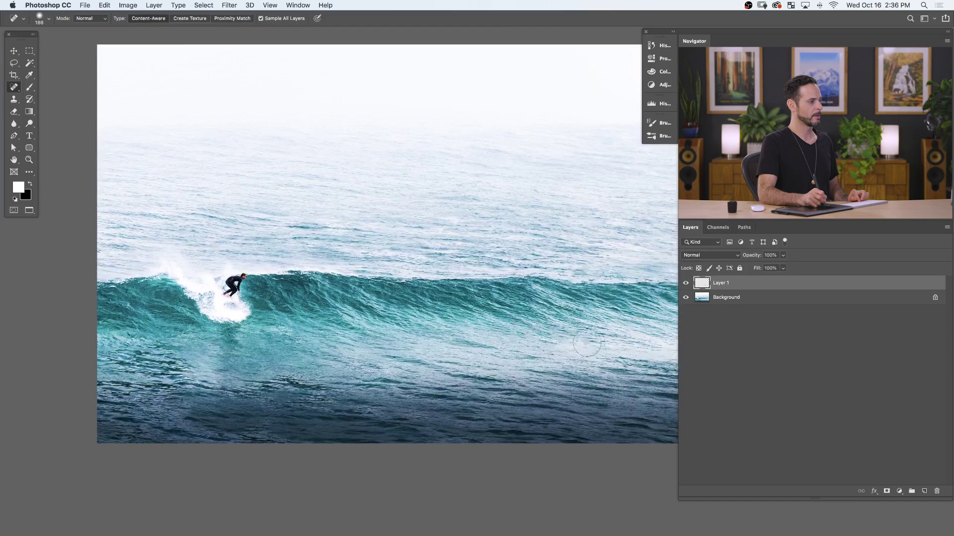
pyautogui.moveTo(574, 373); pyautogui.dragTo(515, 386)
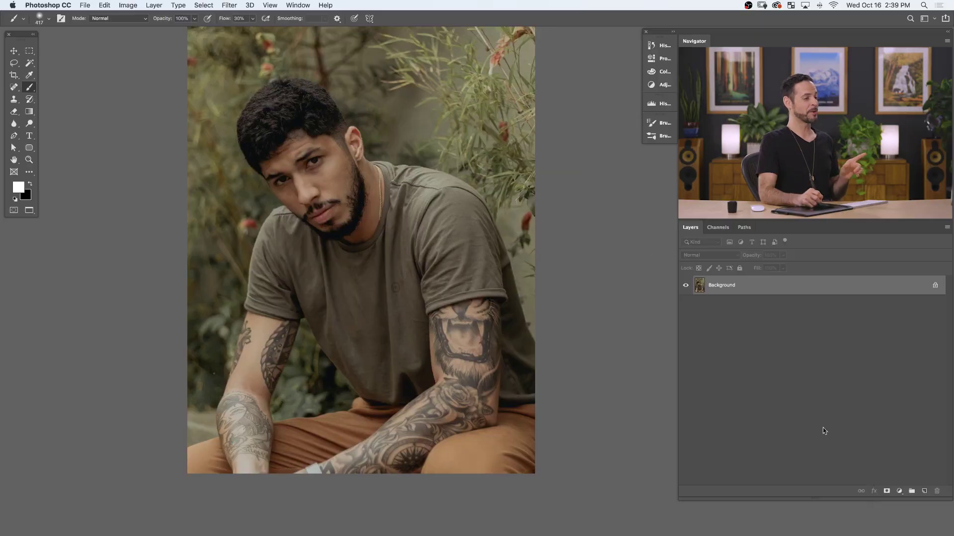
# Step: Add a Curves adjustment layer that brightens the image, then invert its mask to black
pyautogui.click(898, 491)
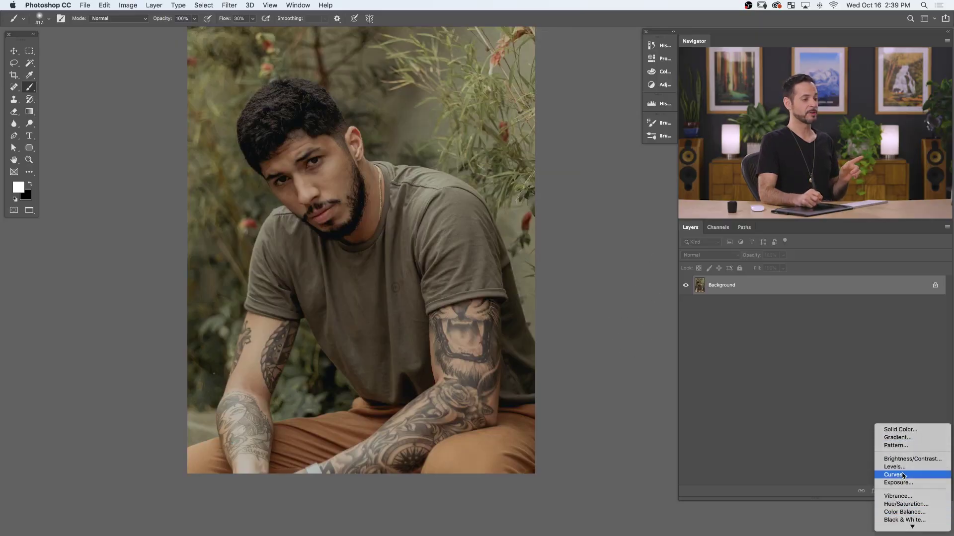
pyautogui.click(903, 475)
pyautogui.moveTo(574, 144); pyautogui.dragTo(568, 135)
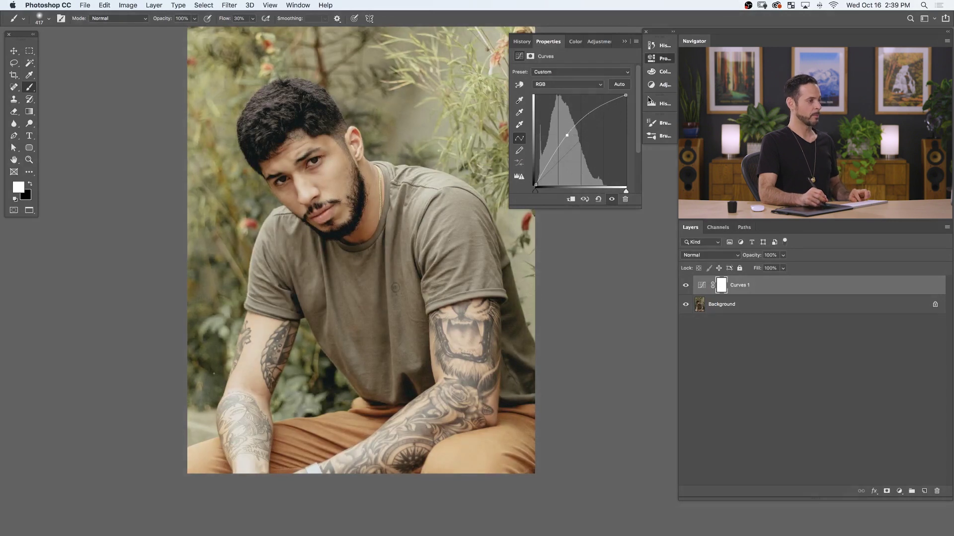
pyautogui.press('super+i')
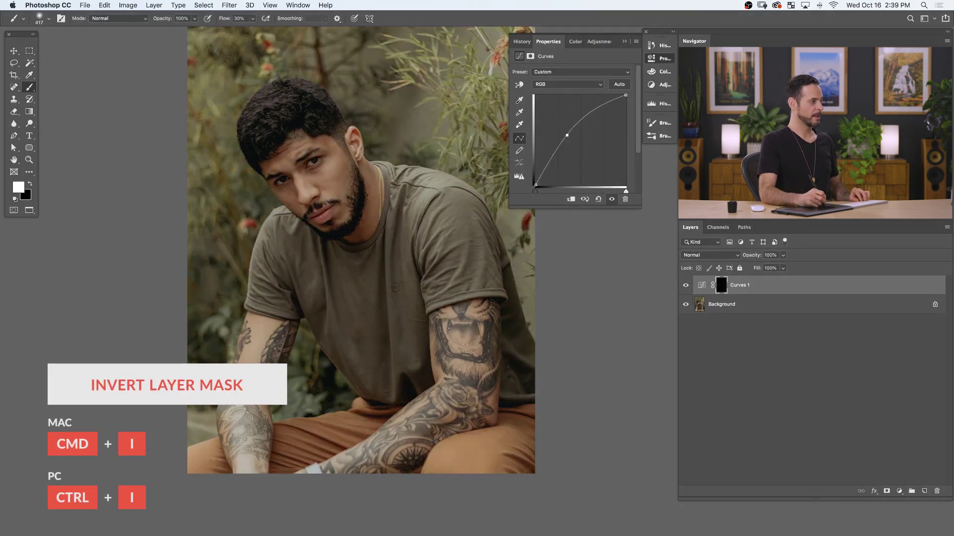
# Step: Test-paint white over the arm tattoos on the Curves mask, then undo both strokes
pyautogui.press('x')
pyautogui.press('x')
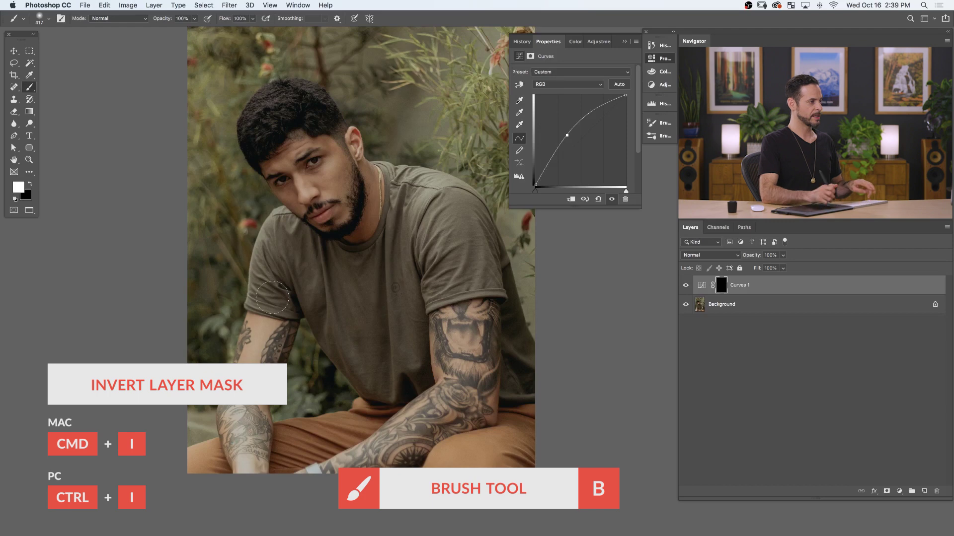
pyautogui.moveTo(460, 314)
pyautogui.mouseDown()
pyautogui.moveTo(462, 388)
pyautogui.moveTo(408, 437)
pyautogui.moveTo(285, 352)
pyautogui.moveTo(276, 330)
pyautogui.moveTo(248, 442)
pyautogui.moveTo(318, 208)
pyautogui.moveTo(436, 312)
pyautogui.moveTo(383, 370)
pyautogui.moveTo(397, 308)
pyautogui.moveTo(477, 442)
pyautogui.moveTo(498, 425)
pyautogui.moveTo(495, 298)
pyautogui.mouseUp()
pyautogui.press('super+z')
pyautogui.moveTo(473, 389)
pyautogui.mouseDown()
pyautogui.moveTo(353, 453)
pyautogui.moveTo(447, 299)
pyautogui.moveTo(459, 300)
pyautogui.mouseUp()
pyautogui.press('super+z')
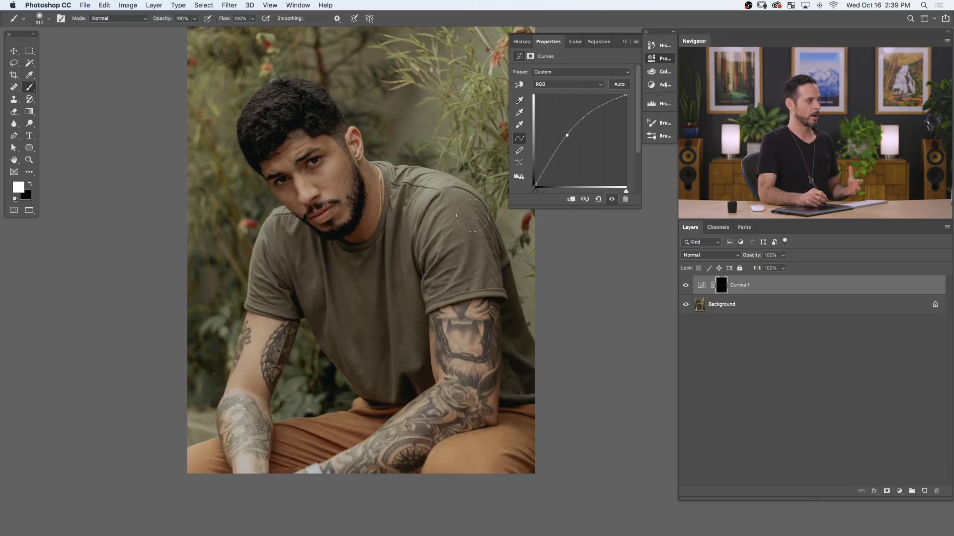
# Step: Enable Transfer so brush flow follows pen pressure, then undo a test stroke on the forearm
pyautogui.click(653, 124)
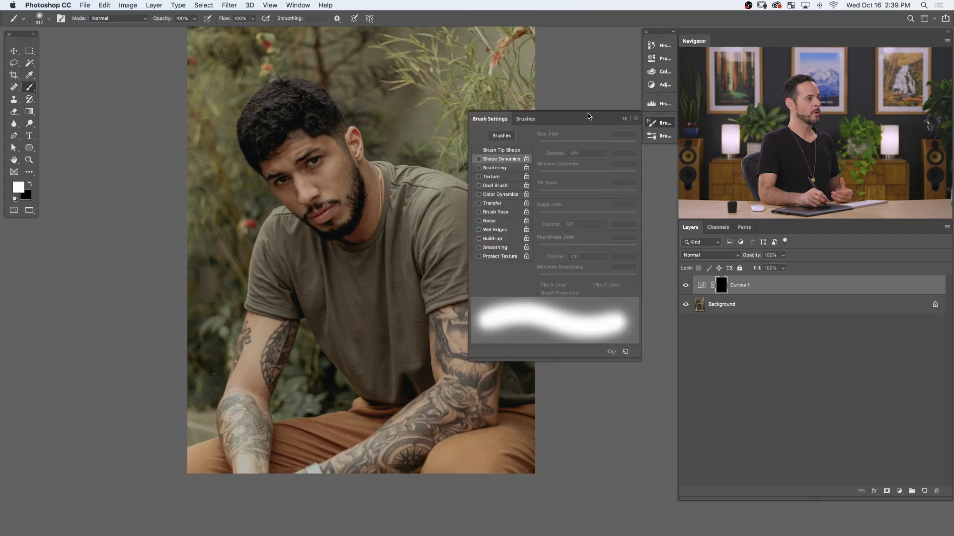
pyautogui.click(490, 204)
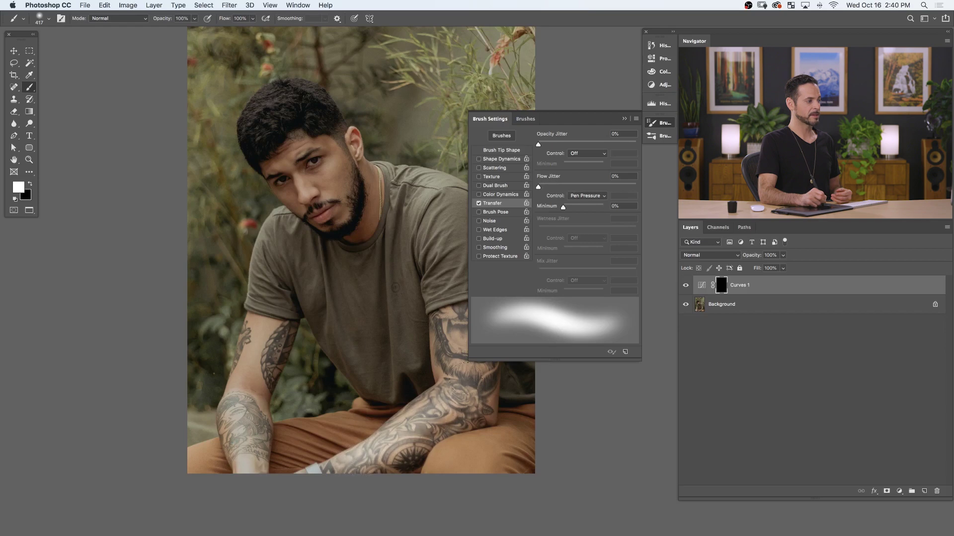
pyautogui.moveTo(465, 378)
pyautogui.mouseDown()
pyautogui.moveTo(465, 324)
pyautogui.moveTo(465, 366)
pyautogui.moveTo(374, 375)
pyautogui.mouseUp()
pyautogui.press('super+z')
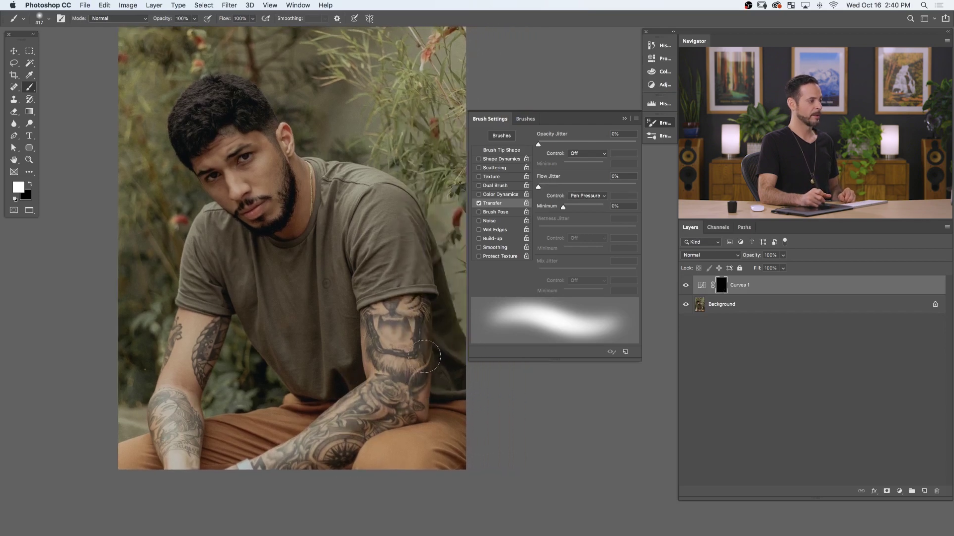
# Step: Turn on Shape Dynamics with Size Jitter set to Pen Pressure and 47% minimum diameter
pyautogui.click(499, 160)
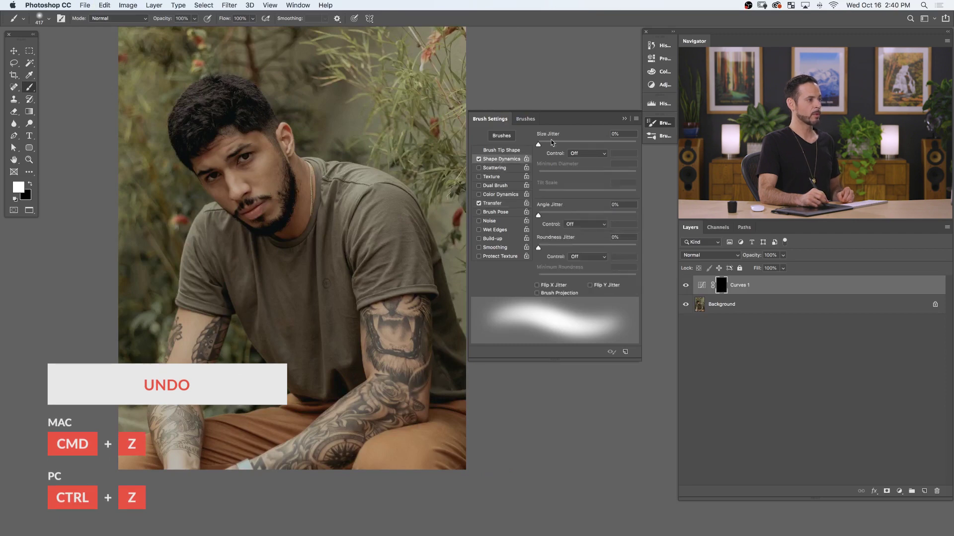
pyautogui.click(586, 156)
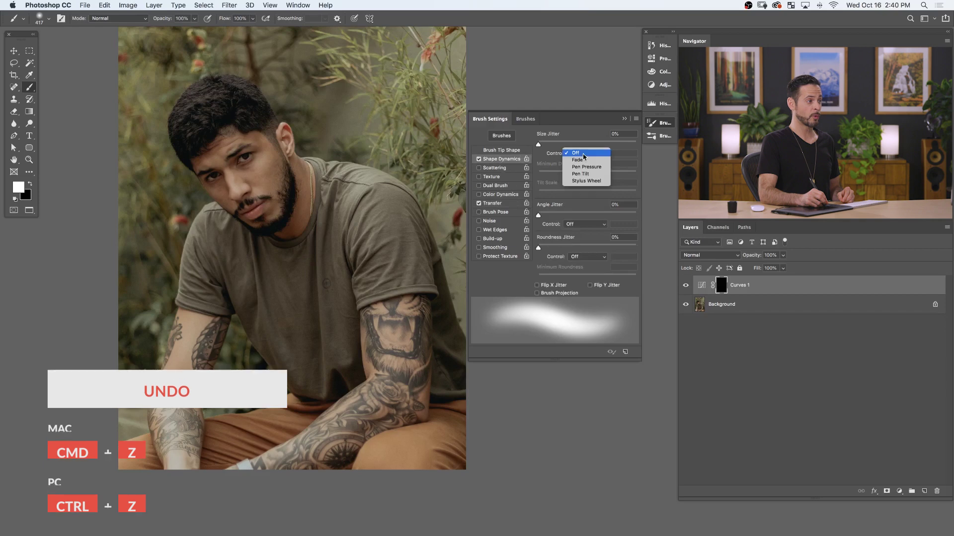
pyautogui.click(593, 167)
pyautogui.moveTo(538, 173); pyautogui.dragTo(585, 174)
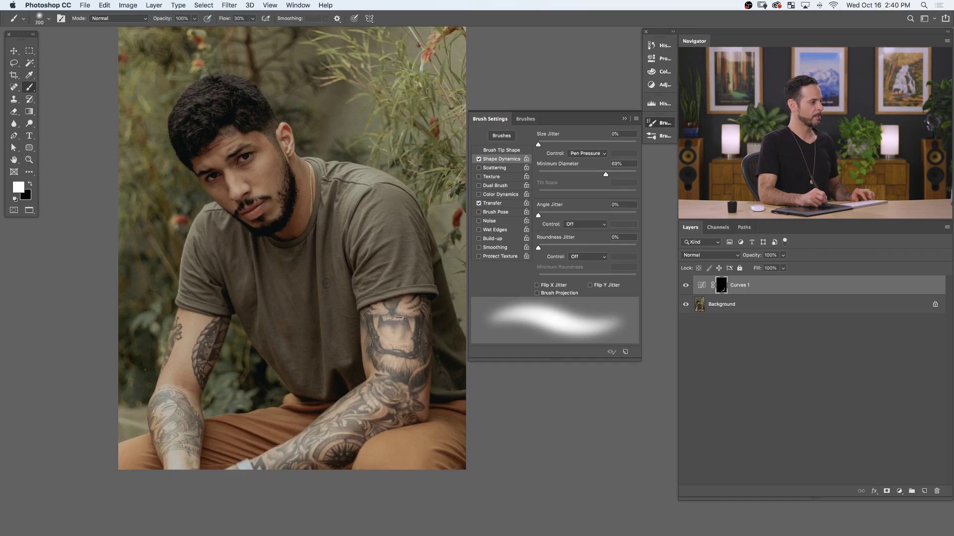
# Step: Shrink the brush from 700 to 392 px and paint the left arm into the mask
pyautogui.moveTo(189, 364); pyautogui.dragTo(165, 371)
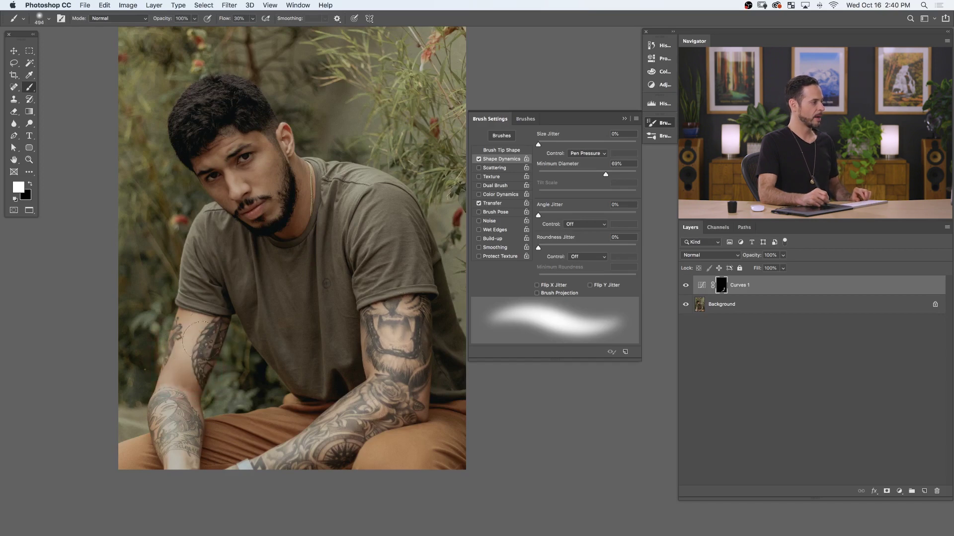
pyautogui.moveTo(179, 435); pyautogui.dragTo(172, 435)
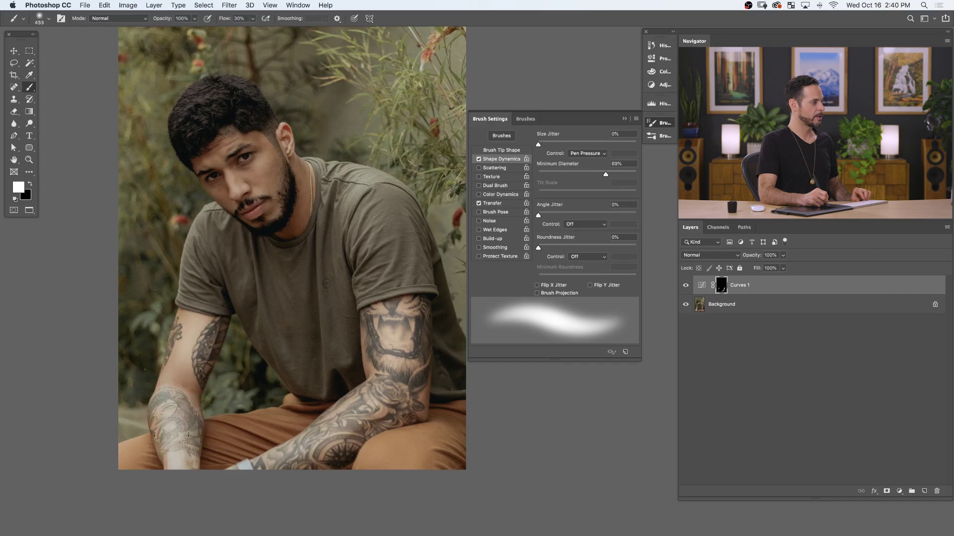
pyautogui.moveTo(308, 263); pyautogui.dragTo(298, 264)
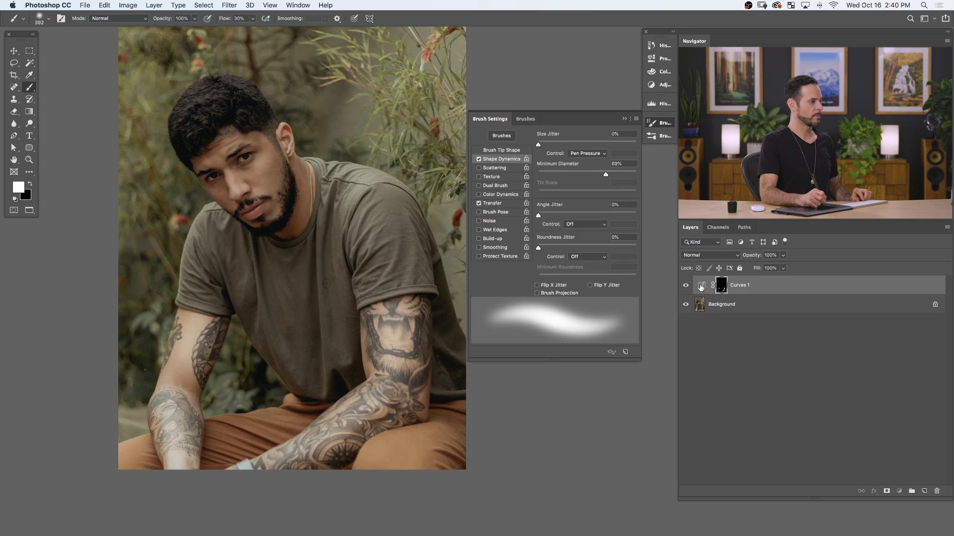
# Step: Nudge the Curves 1 midtone point, compare it on and off, then target its mask with black
pyautogui.doubleClick(701, 286)
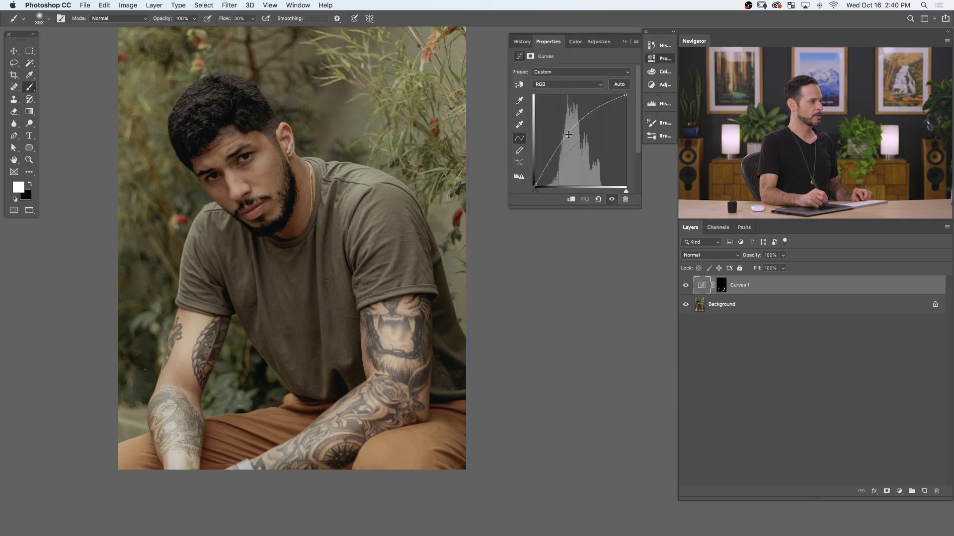
pyautogui.moveTo(569, 135); pyautogui.dragTo(575, 135)
pyautogui.moveTo(309, 223); pyautogui.dragTo(344, 229)
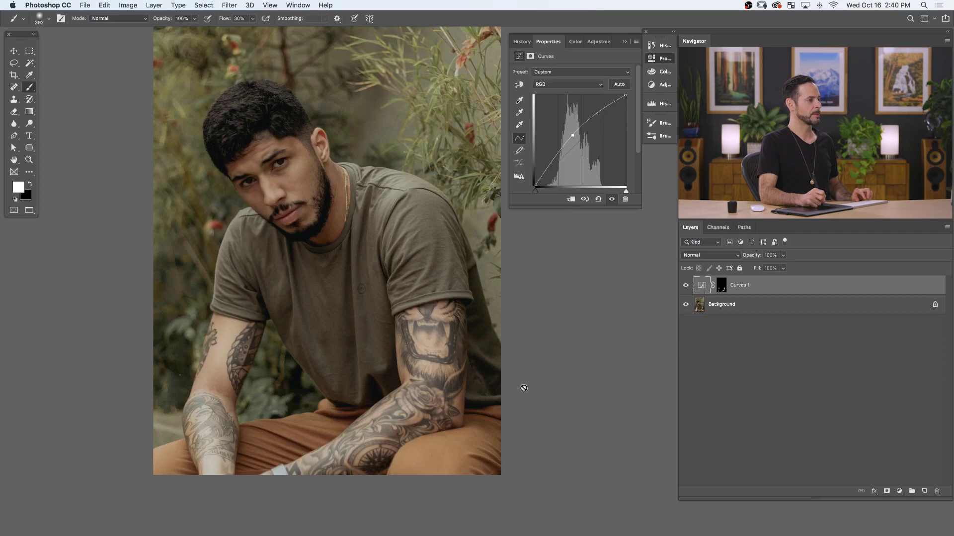
pyautogui.click(685, 287)
pyautogui.click(686, 286)
pyautogui.click(685, 286)
pyautogui.click(685, 286)
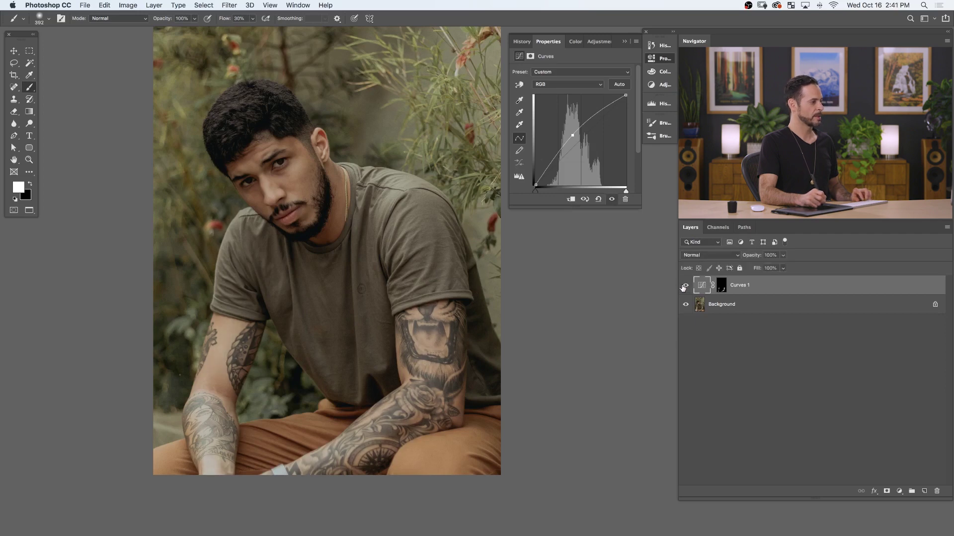
pyautogui.click(722, 289)
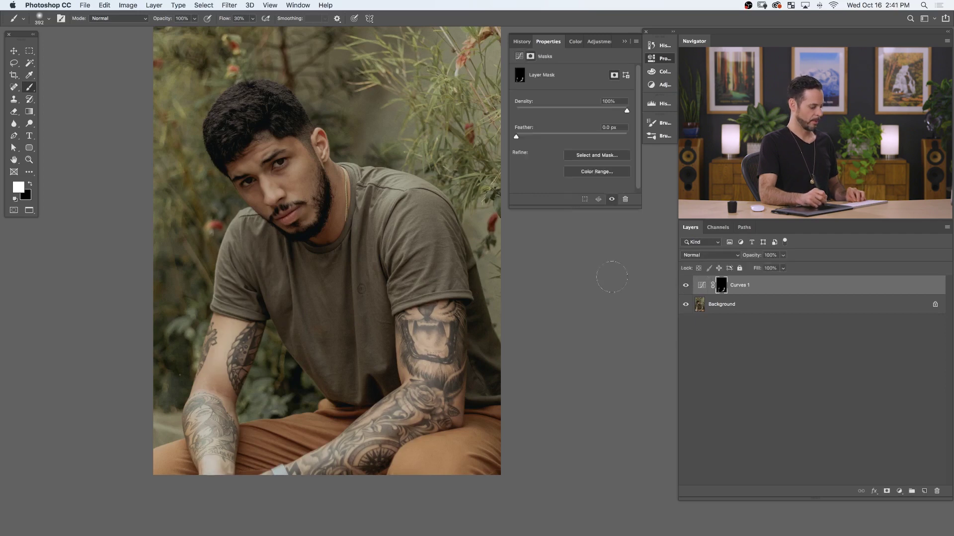
pyautogui.press('x')
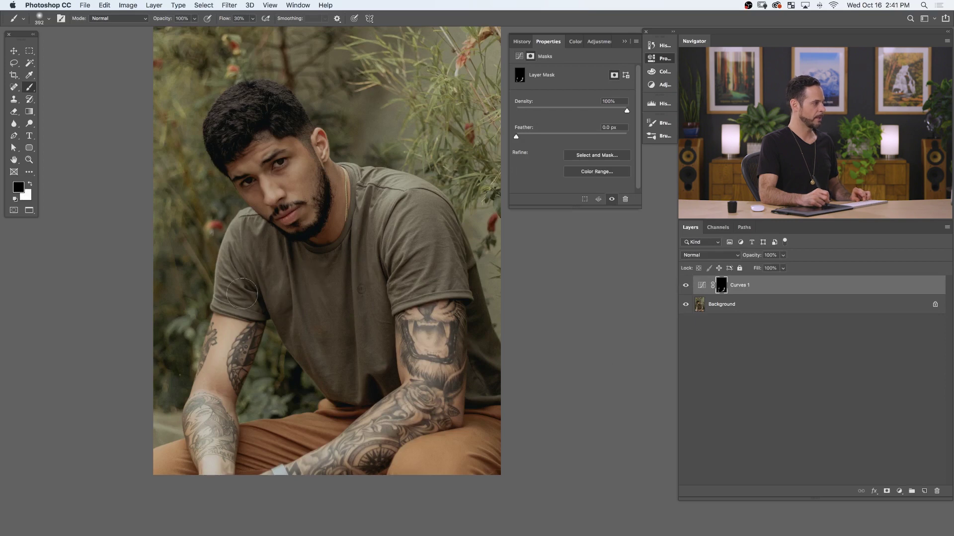
pyautogui.click(899, 490)
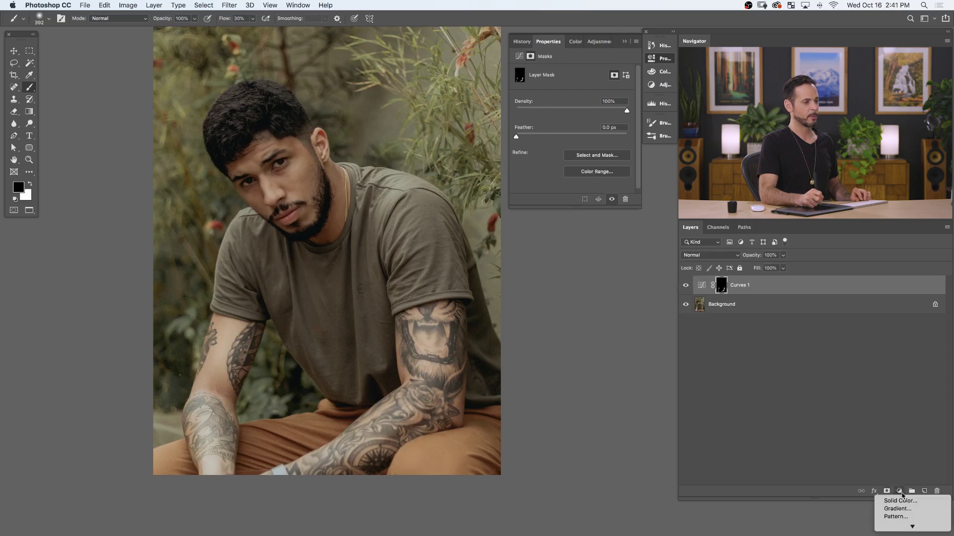
pyautogui.click(896, 482)
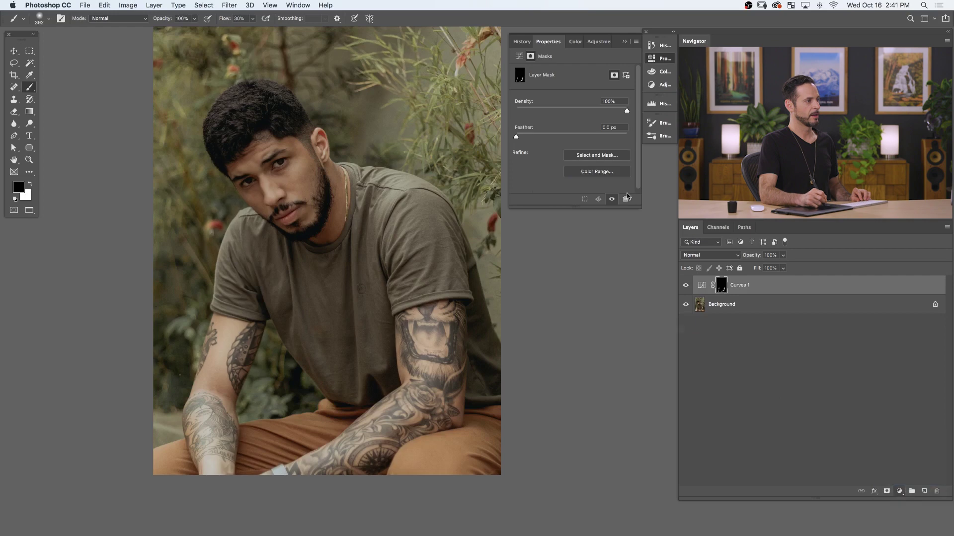
pyautogui.moveTo(584, 137); pyautogui.dragTo(586, 147)
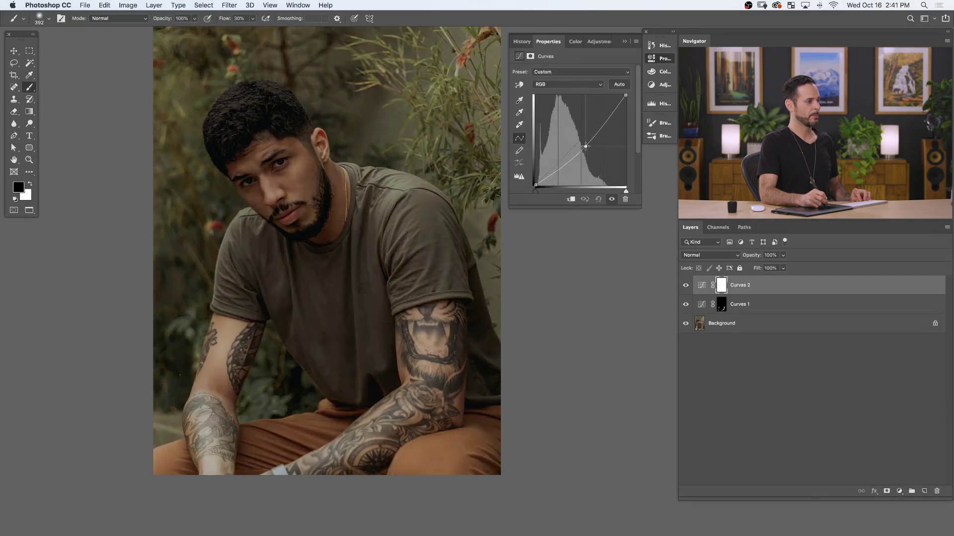
pyautogui.hotkey('ctrl', 'i')
pyautogui.moveTo(440, 371); pyautogui.dragTo(463, 374)
pyautogui.press('x')
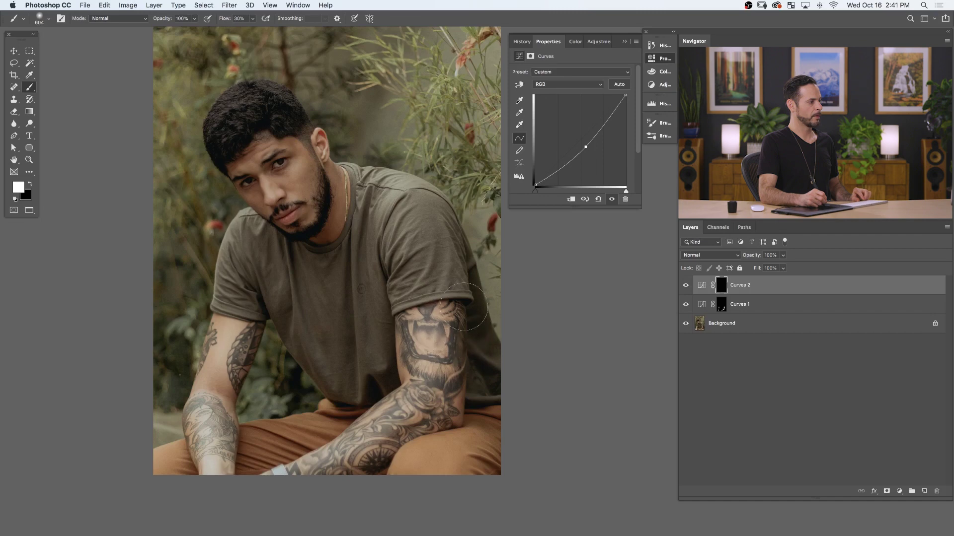
pyautogui.moveTo(417, 444)
pyautogui.keyDown('ctrl'); pyautogui.keyDown('alt'); pyautogui.mouseDown()
pyautogui.moveTo(355, 468)
pyautogui.moveTo(307, 464)
pyautogui.mouseUp(); pyautogui.keyUp('alt'); pyautogui.keyUp('ctrl')
pyautogui.hotkey('shift', '2')
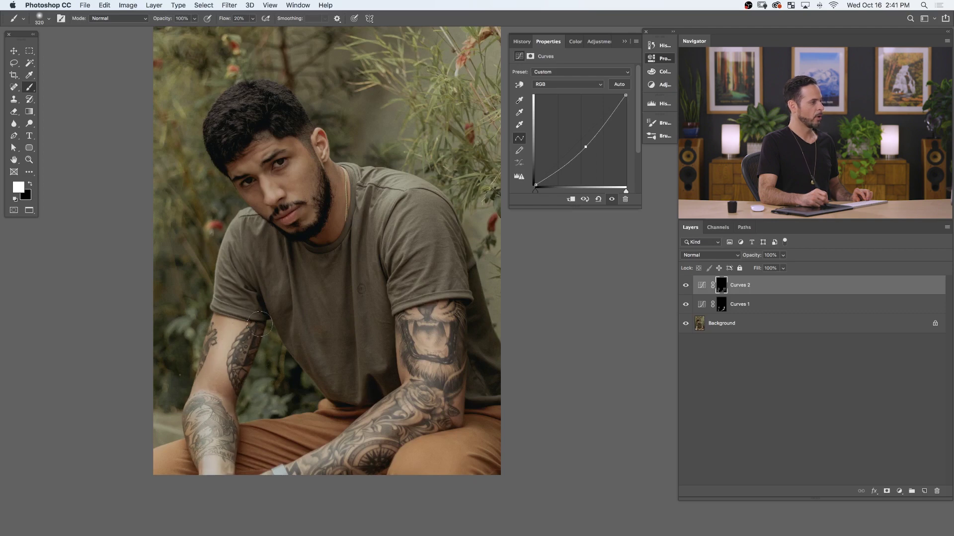
pyautogui.moveTo(413, 419); pyautogui.dragTo(445, 409)
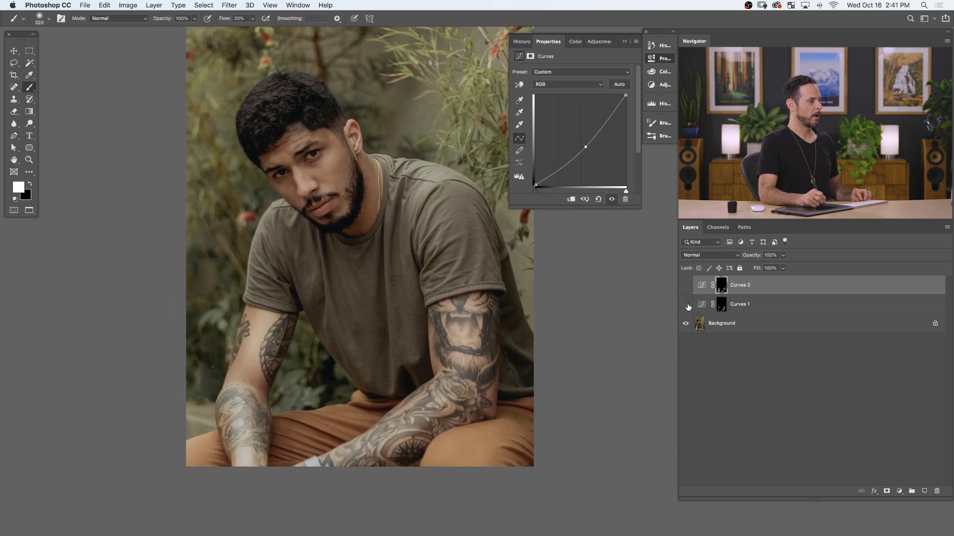
pyautogui.click(688, 288)
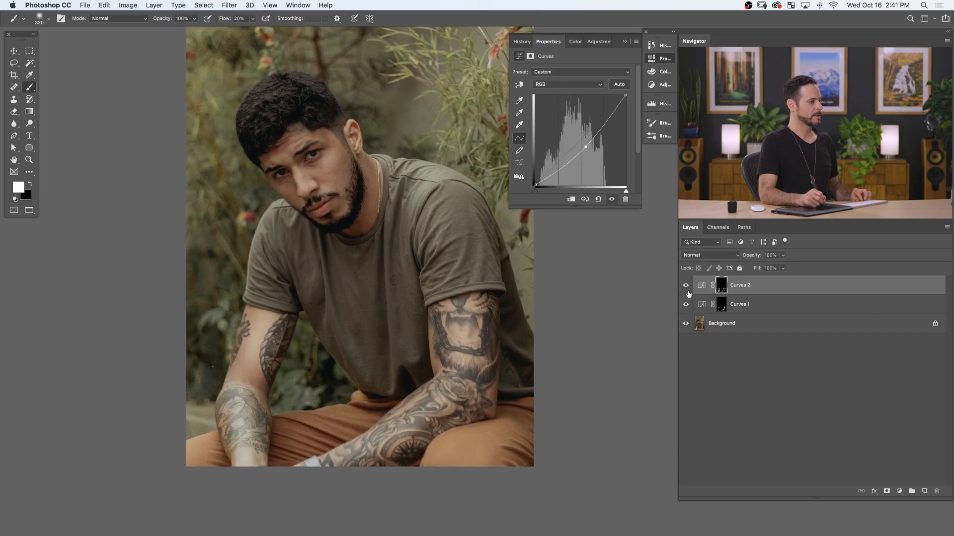
pyautogui.click(686, 305)
pyautogui.click(686, 305)
pyautogui.click(701, 307)
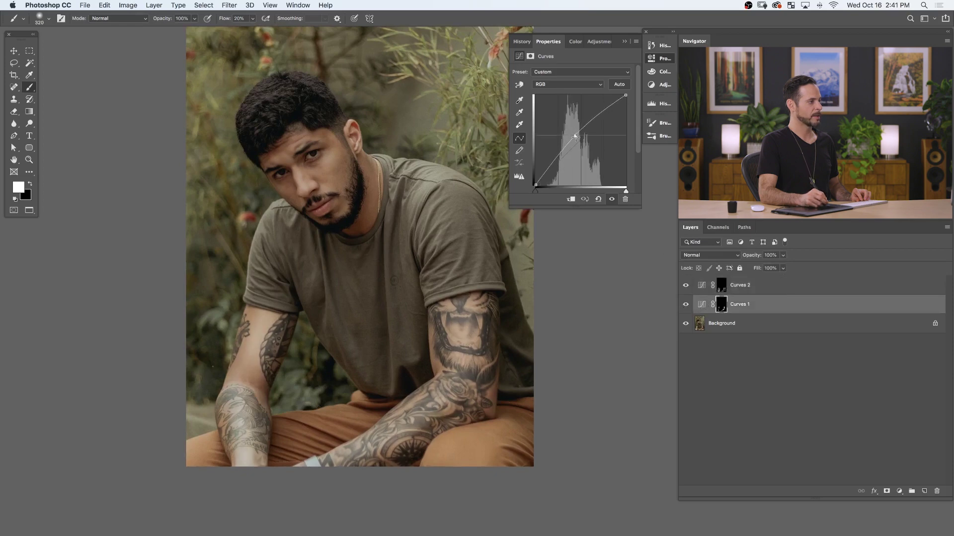
pyautogui.click(687, 304)
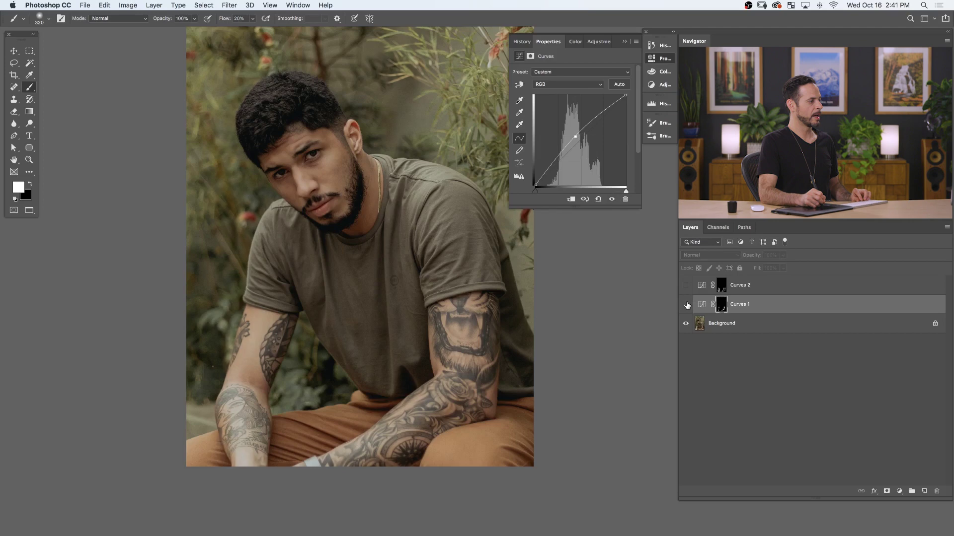
pyautogui.moveTo(687, 292); pyautogui.dragTo(691, 283)
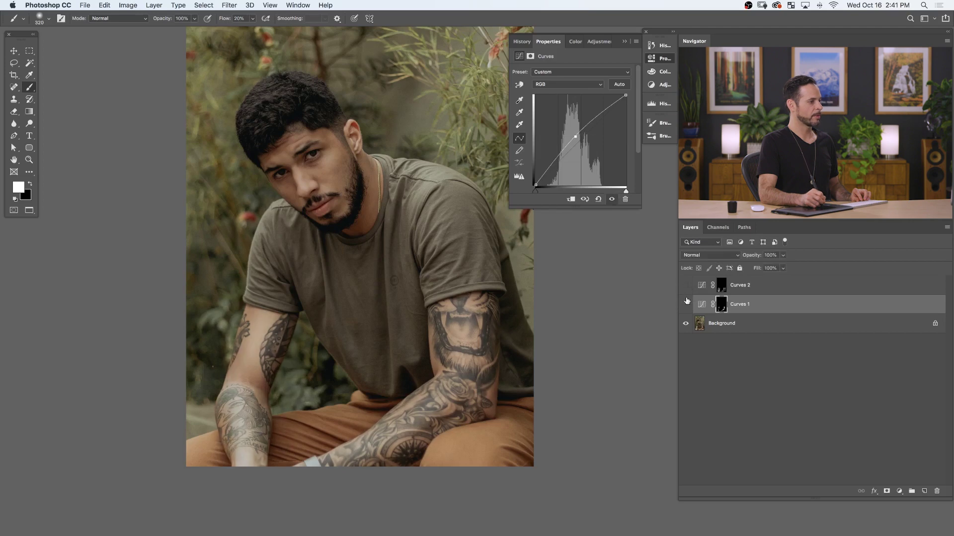
pyautogui.click(686, 304)
pyautogui.click(687, 304)
pyautogui.click(685, 285)
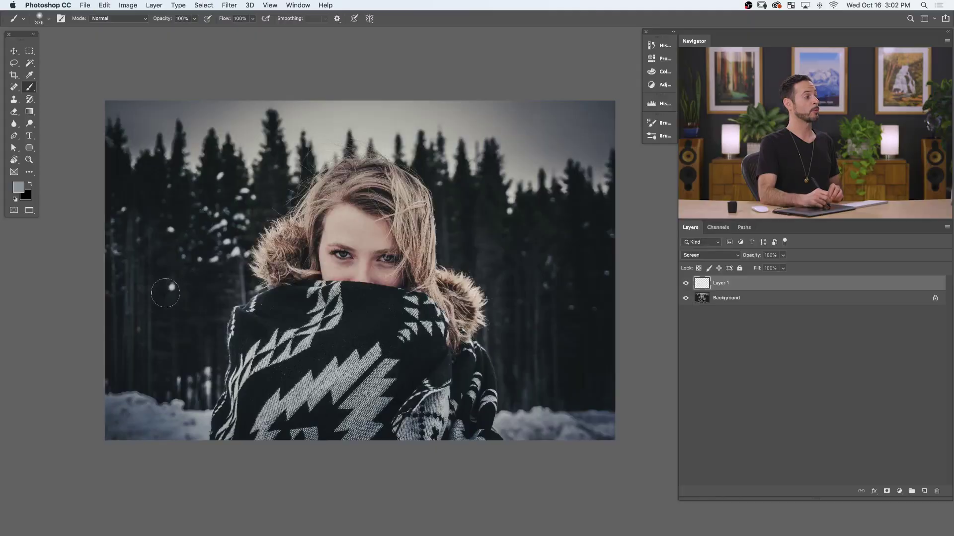
# Step: Undo a test stroke and set brush Scattering to 1000% with Both Axes
pyautogui.moveTo(405, 241)
pyautogui.mouseDown()
pyautogui.moveTo(507, 281)
pyautogui.moveTo(522, 370)
pyautogui.mouseUp()
pyautogui.press('super+z')
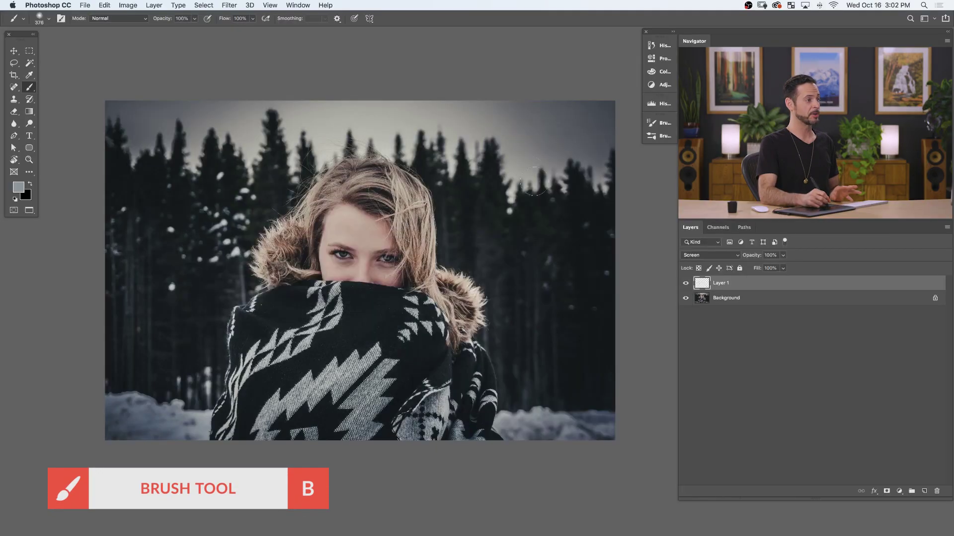
pyautogui.click(662, 126)
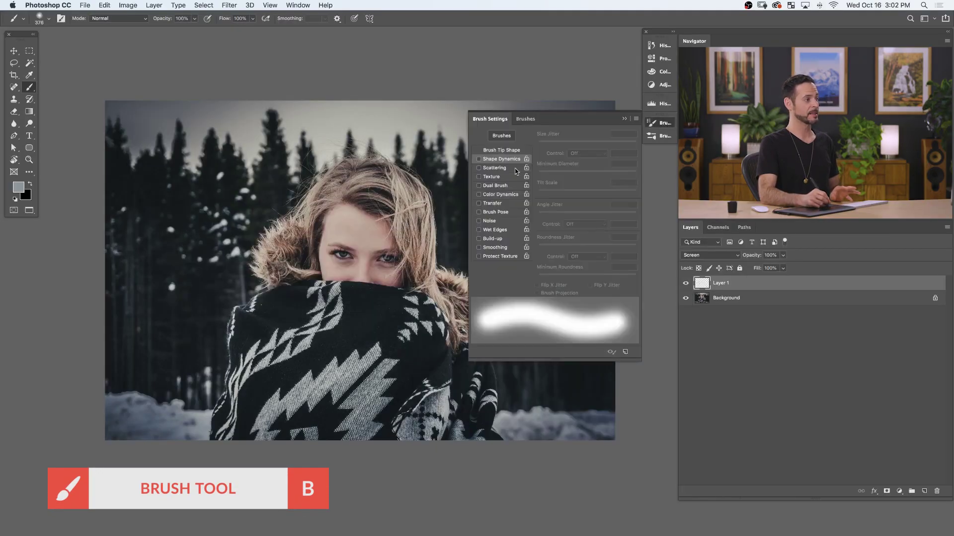
pyautogui.click(495, 169)
pyautogui.moveTo(548, 140); pyautogui.dragTo(645, 143)
pyautogui.click(569, 135)
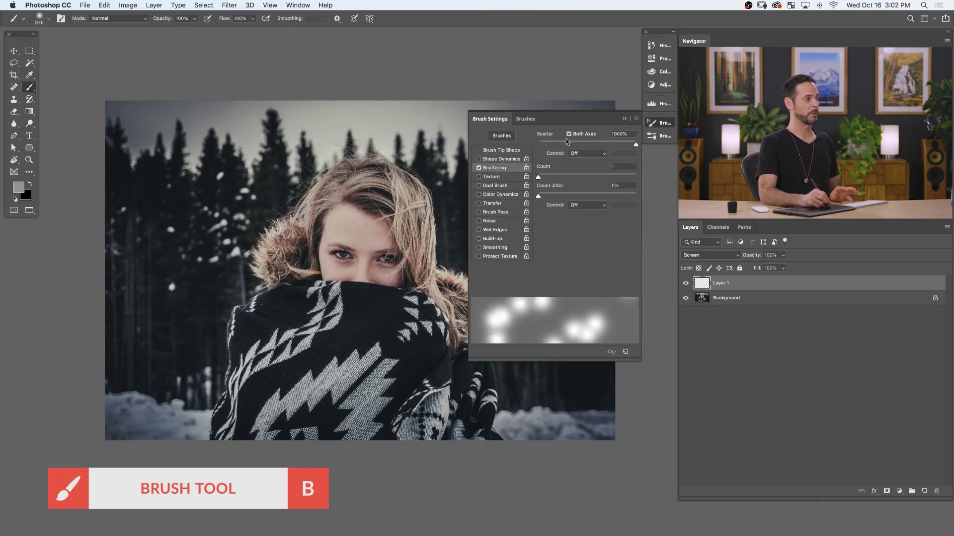
# Step: Harden the brush tip, set Spacing to 1000%, and enable Transfer with slightly lower opacity jitter
pyautogui.click(506, 151)
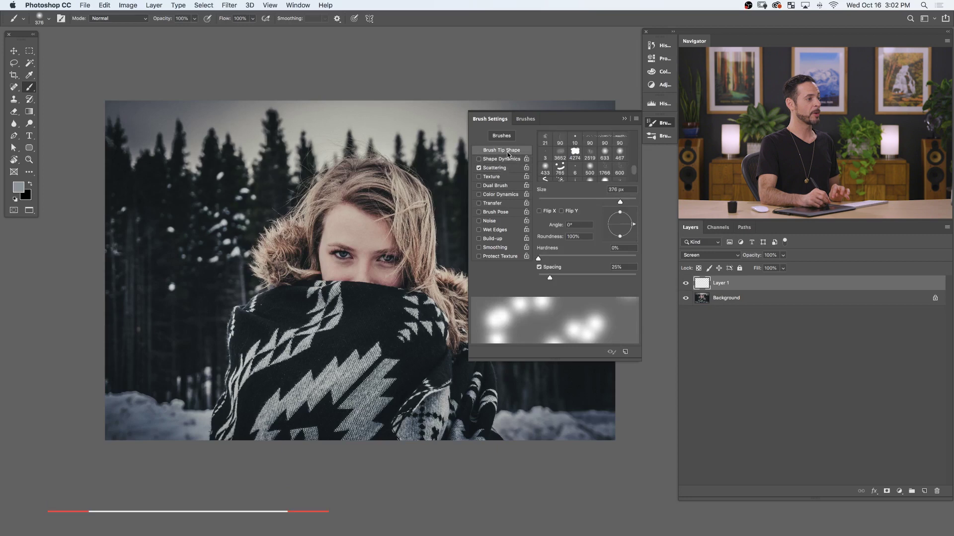
pyautogui.moveTo(538, 257); pyautogui.dragTo(603, 257)
pyautogui.moveTo(550, 277); pyautogui.dragTo(635, 274)
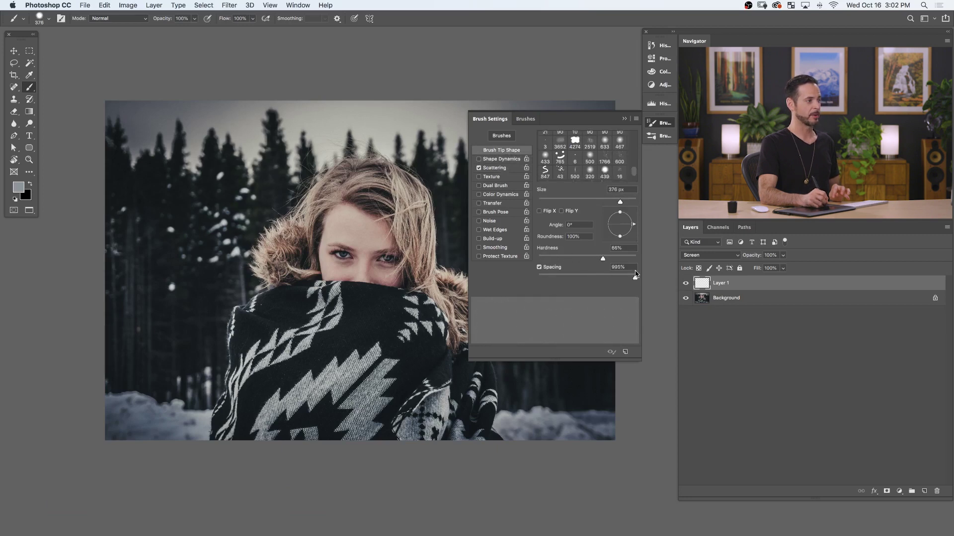
pyautogui.click(493, 204)
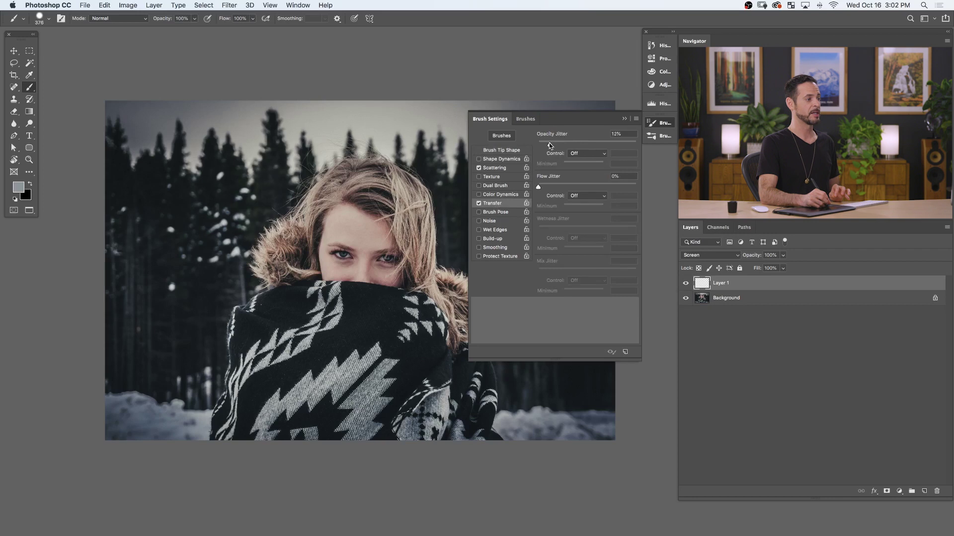
pyautogui.moveTo(578, 143); pyautogui.dragTo(575, 145)
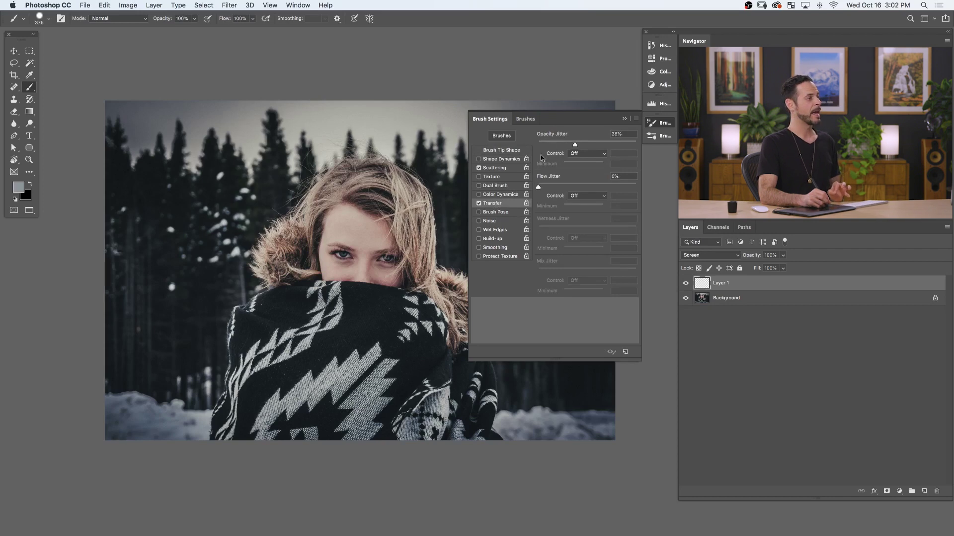
# Step: Enable Shape Dynamics with pen-pressure size, then paint snow dots down the photo's left side
pyautogui.click(497, 160)
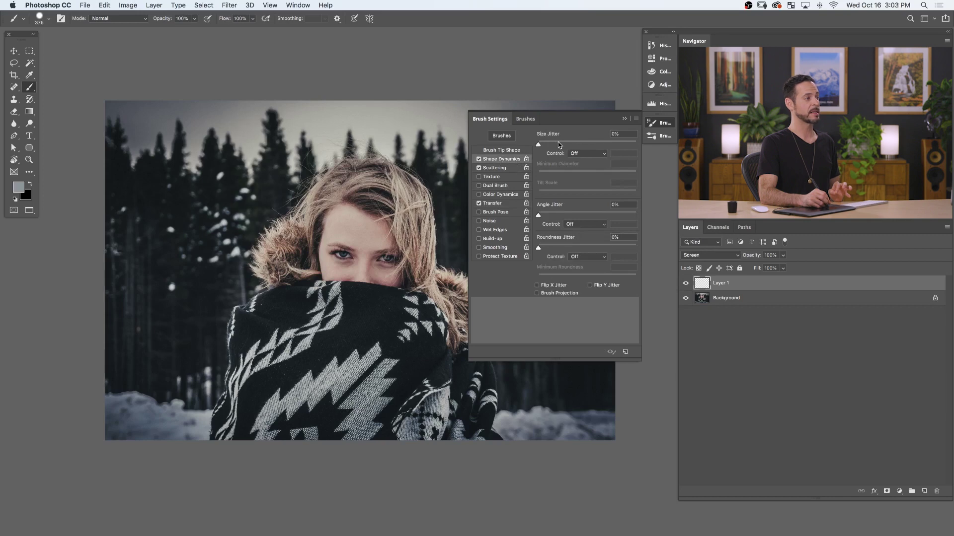
pyautogui.click(594, 155)
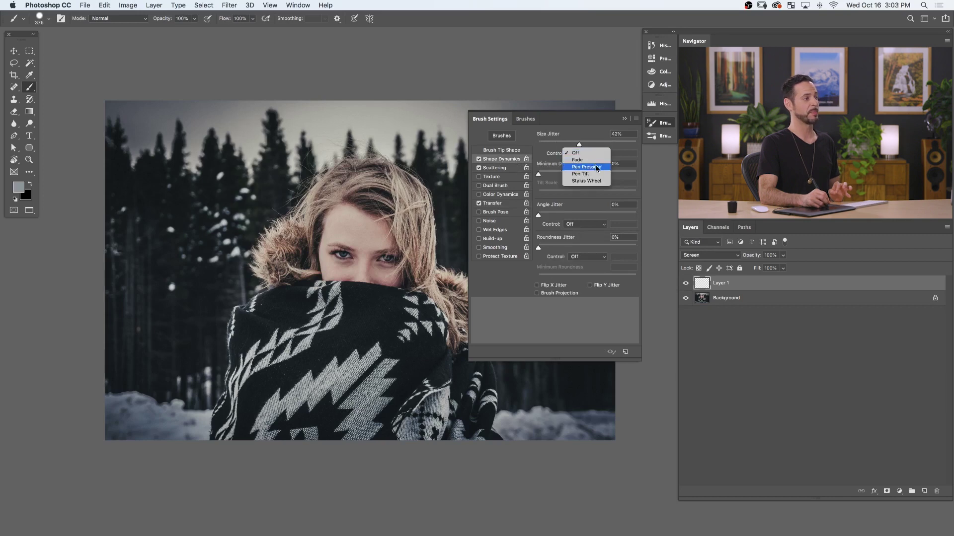
pyautogui.click(592, 168)
pyautogui.moveTo(213, 112)
pyautogui.mouseDown()
pyautogui.moveTo(77, 132)
pyautogui.moveTo(152, 210)
pyautogui.moveTo(133, 294)
pyautogui.moveTo(159, 342)
pyautogui.moveTo(209, 350)
pyautogui.moveTo(176, 428)
pyautogui.mouseUp()
# Step: Paint small snow dots across the top, the sky and the trees on both sides of her hair
pyautogui.click(656, 125)
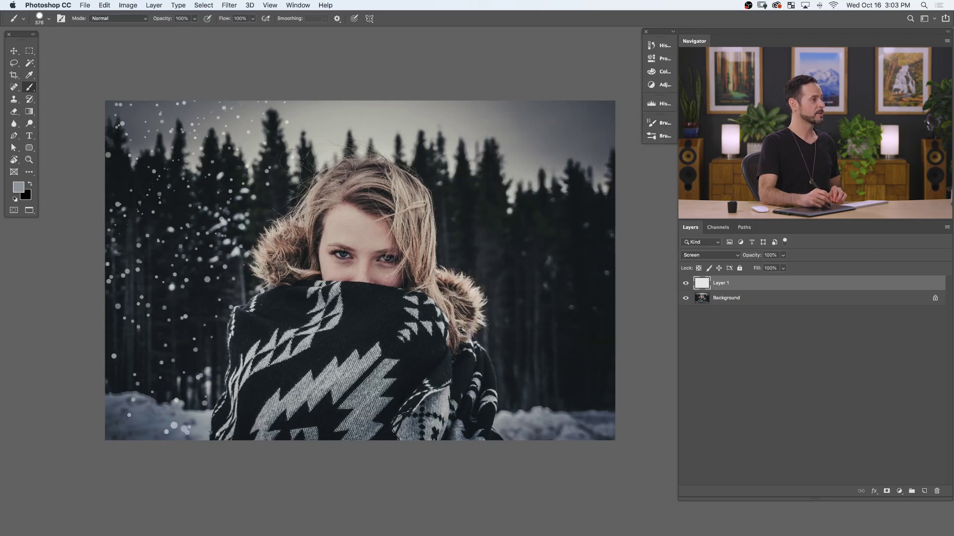
pyautogui.moveTo(440, 127); pyautogui.dragTo(403, 119)
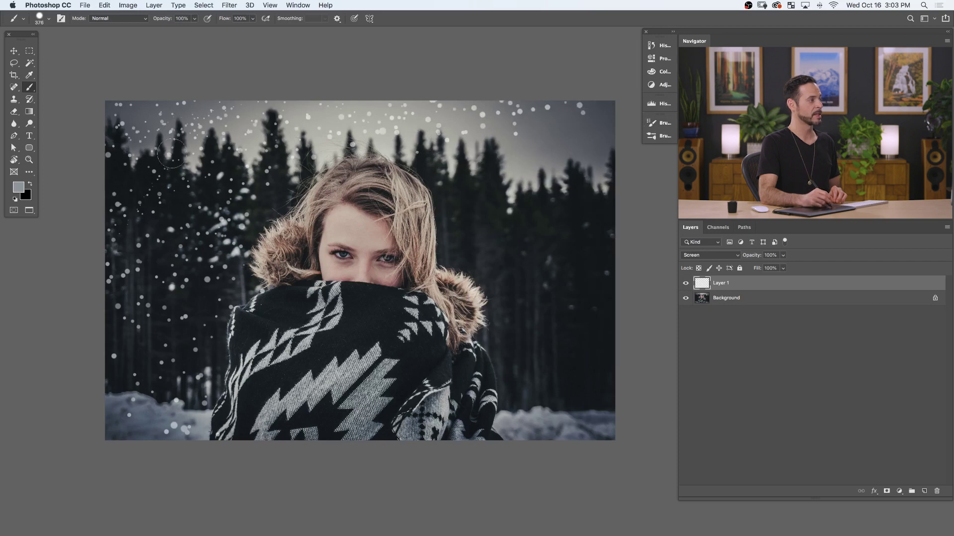
pyautogui.moveTo(172, 153)
pyautogui.mouseDown()
pyautogui.moveTo(230, 159)
pyautogui.moveTo(251, 231)
pyautogui.moveTo(276, 197)
pyautogui.moveTo(203, 308)
pyautogui.moveTo(60, 352)
pyautogui.moveTo(197, 310)
pyautogui.moveTo(122, 328)
pyautogui.moveTo(162, 367)
pyautogui.moveTo(316, 207)
pyautogui.mouseUp()
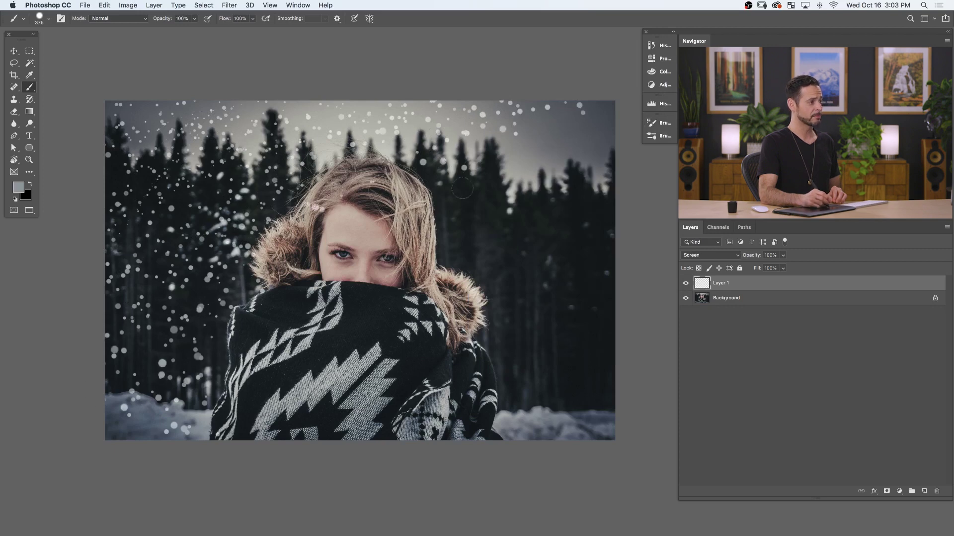
pyautogui.moveTo(462, 187); pyautogui.dragTo(474, 182)
pyautogui.moveTo(566, 129)
pyautogui.mouseDown()
pyautogui.moveTo(546, 149)
pyautogui.moveTo(541, 179)
pyautogui.mouseUp()
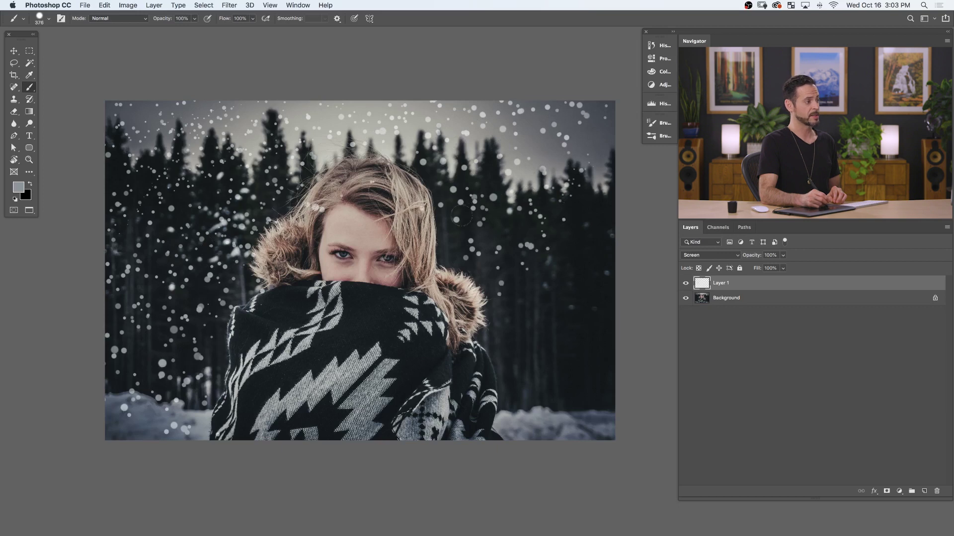
pyautogui.moveTo(461, 215)
pyautogui.mouseDown()
pyautogui.moveTo(472, 253)
pyautogui.moveTo(531, 259)
pyautogui.moveTo(527, 318)
pyautogui.moveTo(494, 385)
pyautogui.mouseUp()
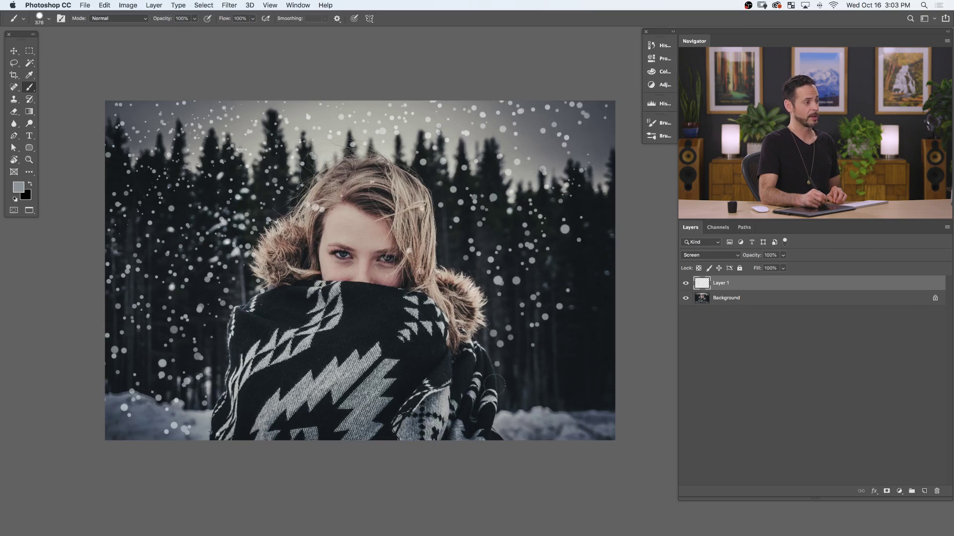
pyautogui.moveTo(573, 396)
pyautogui.mouseDown()
pyautogui.moveTo(584, 358)
pyautogui.moveTo(551, 168)
pyautogui.moveTo(546, 278)
pyautogui.moveTo(506, 233)
pyautogui.moveTo(547, 318)
pyautogui.moveTo(477, 395)
pyautogui.moveTo(591, 228)
pyautogui.moveTo(447, 149)
pyautogui.moveTo(338, 159)
pyautogui.moveTo(308, 126)
pyautogui.mouseUp()
# Step: Paint large soft snow circles in the upper left, the lower area and along the left edge
pyautogui.moveTo(169, 131)
pyautogui.mouseDown()
pyautogui.moveTo(194, 153)
pyautogui.moveTo(352, 96)
pyautogui.mouseUp()
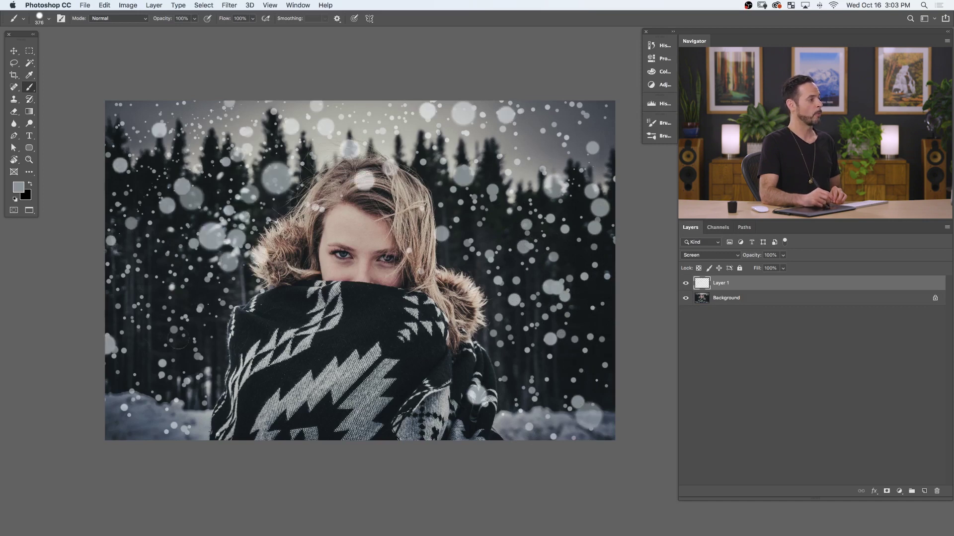
pyautogui.moveTo(190, 269); pyautogui.dragTo(154, 361)
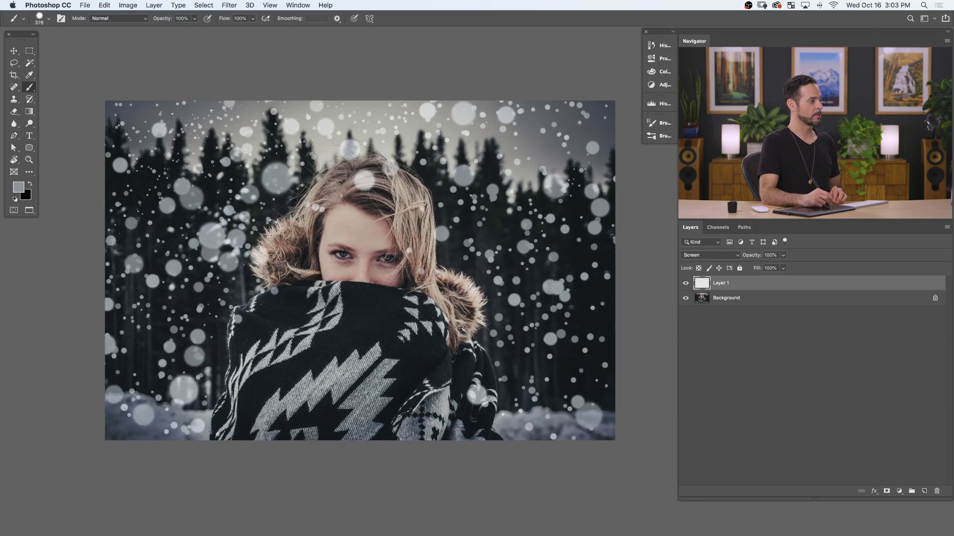
pyautogui.moveTo(243, 343); pyautogui.dragTo(227, 193)
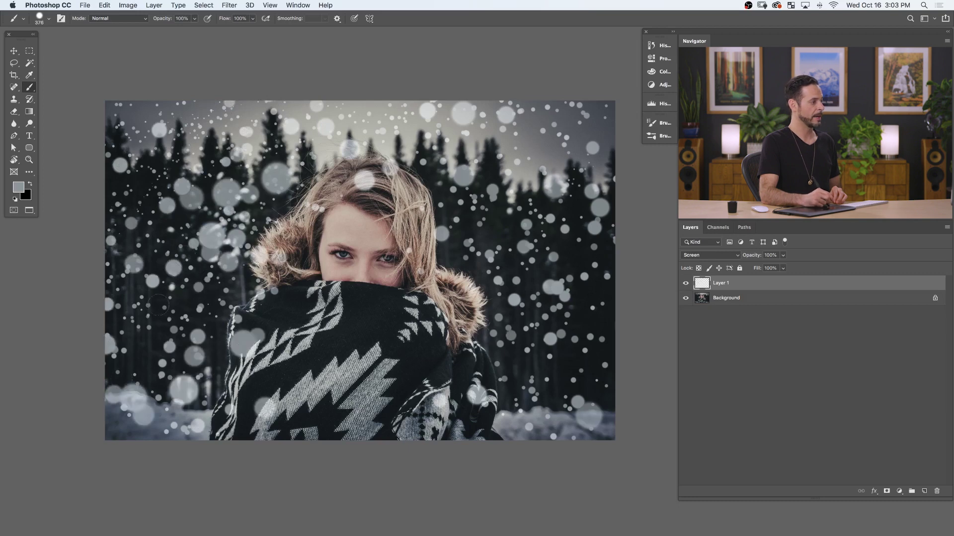
pyautogui.moveTo(86, 238); pyautogui.dragTo(207, 113)
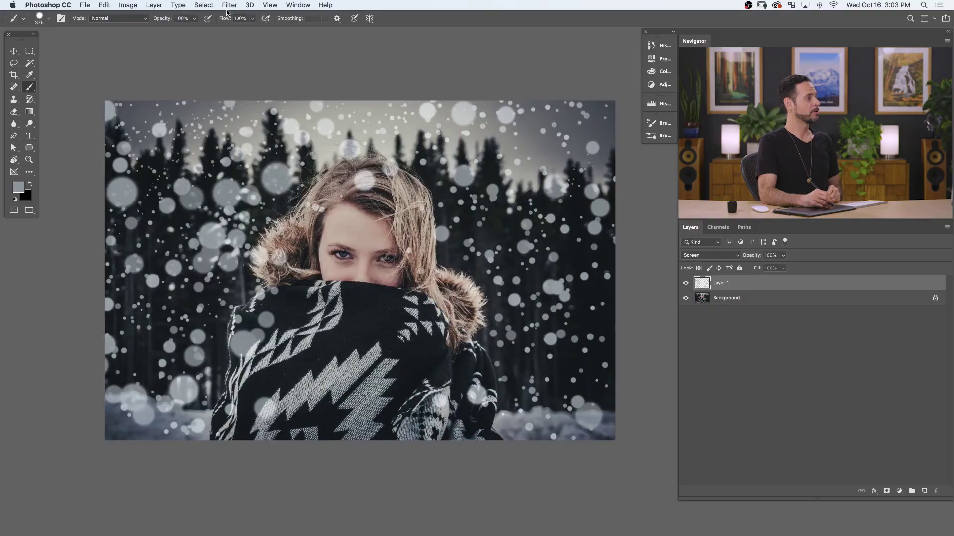
pyautogui.click(229, 6)
# Step: Apply a Path Blur to Layer 1 along a curved path from the bottom-left to the top-right corner
pyautogui.moveTo(256, 126)
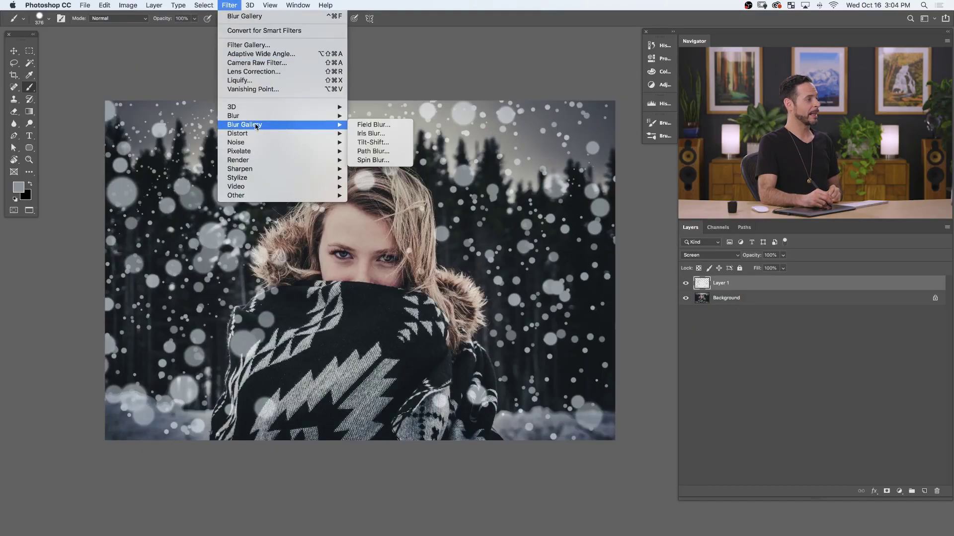
pyautogui.click(404, 160)
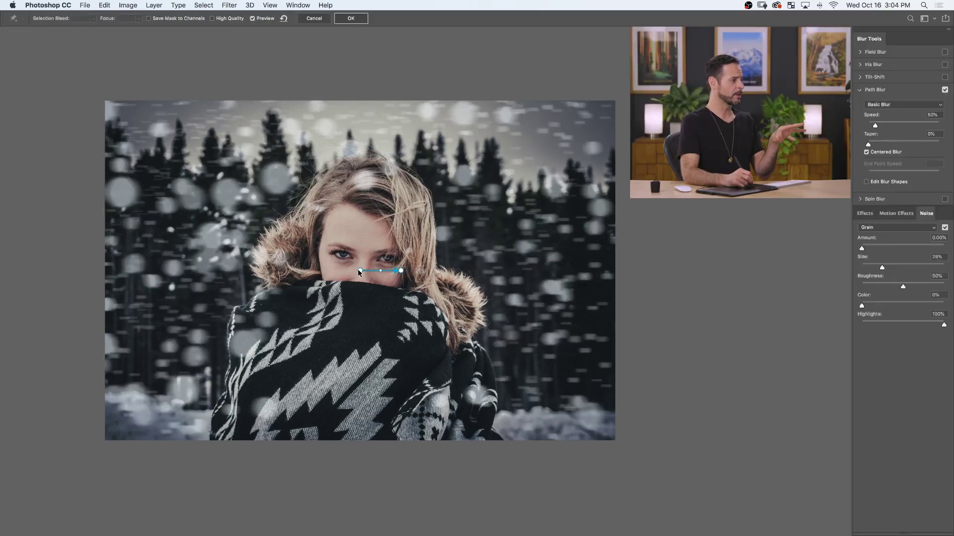
pyautogui.moveTo(331, 288); pyautogui.dragTo(139, 439)
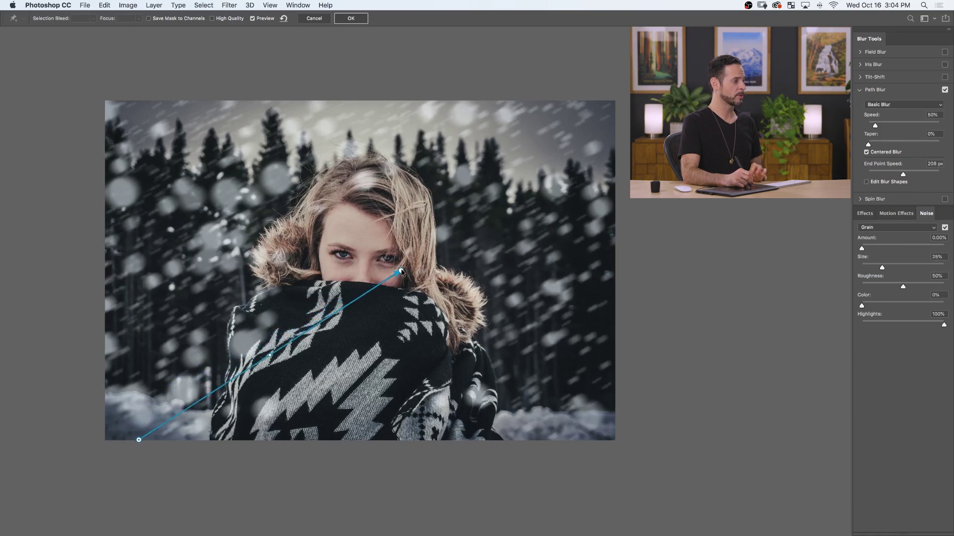
pyautogui.moveTo(402, 271); pyautogui.dragTo(617, 102)
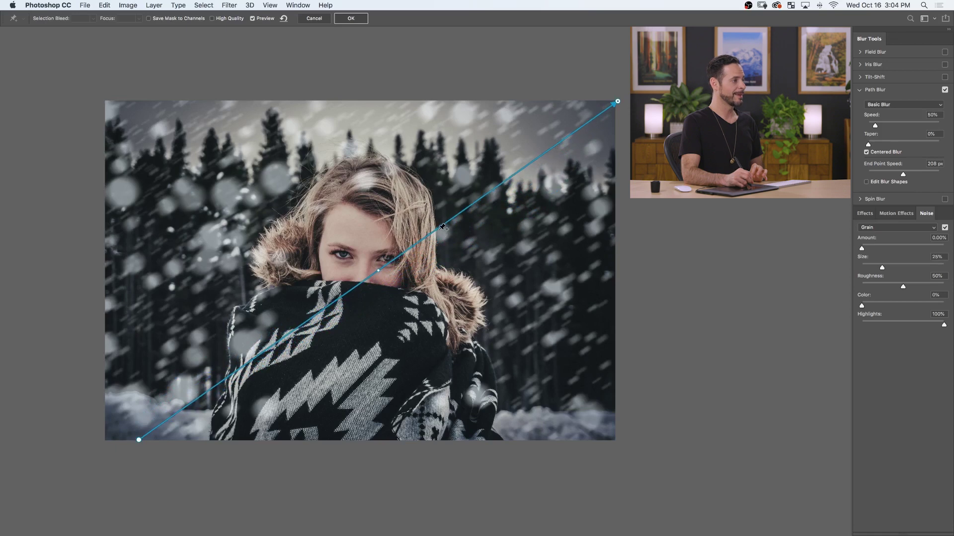
pyautogui.moveTo(439, 229); pyautogui.dragTo(460, 242)
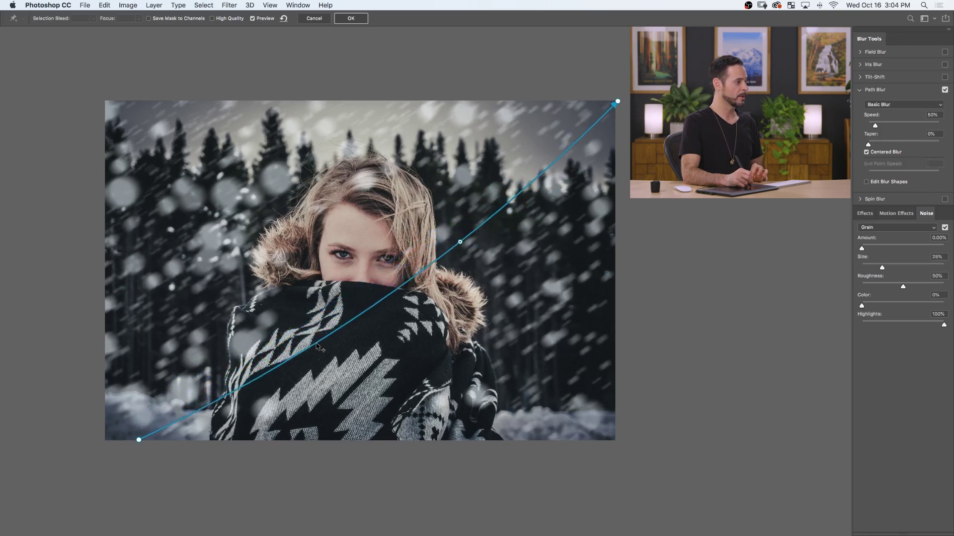
pyautogui.moveTo(317, 345); pyautogui.dragTo(272, 327)
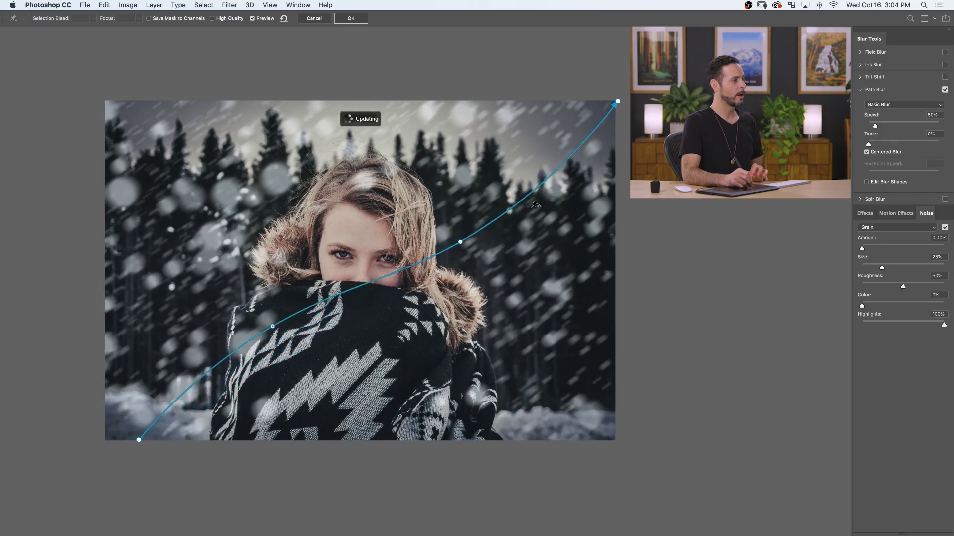
pyautogui.moveTo(618, 101); pyautogui.dragTo(641, 85)
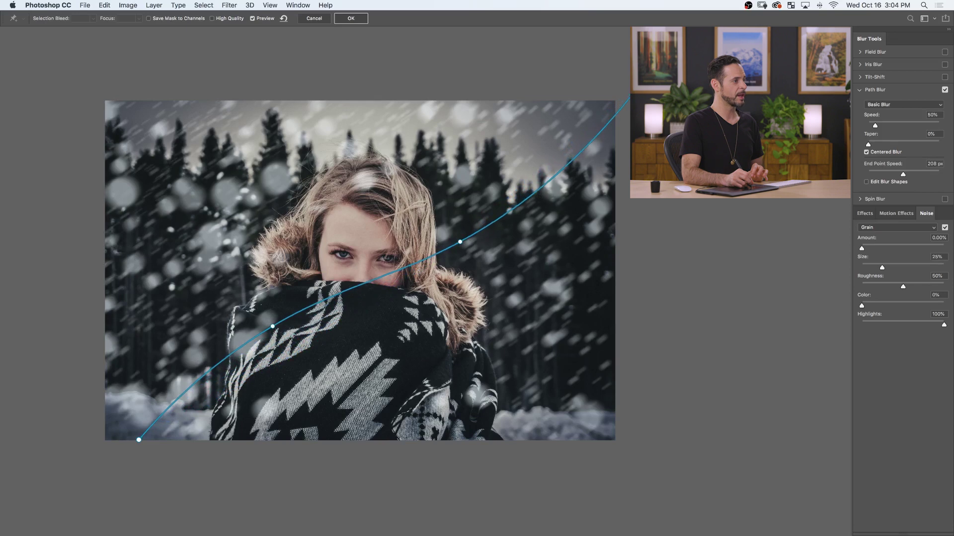
pyautogui.moveTo(460, 242); pyautogui.dragTo(474, 223)
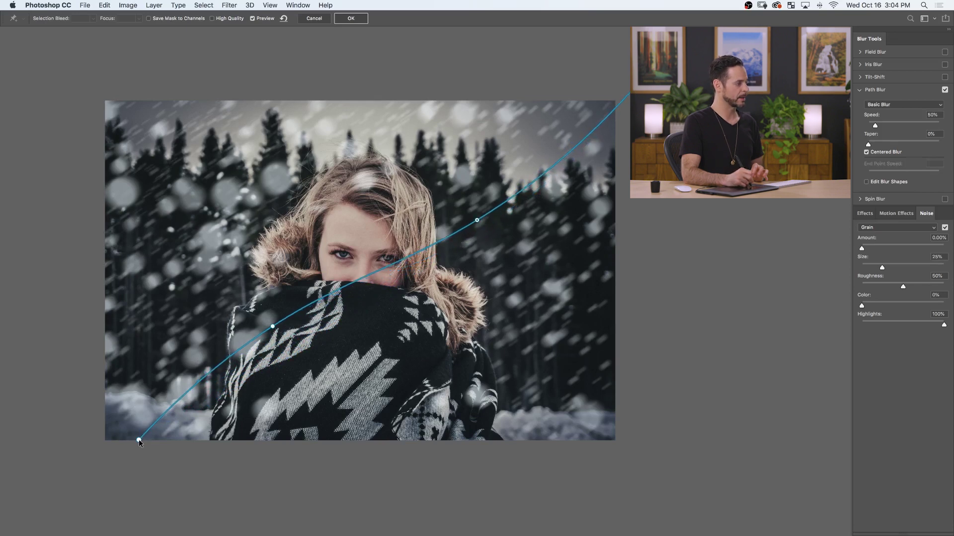
pyautogui.moveTo(105, 478); pyautogui.dragTo(96, 481)
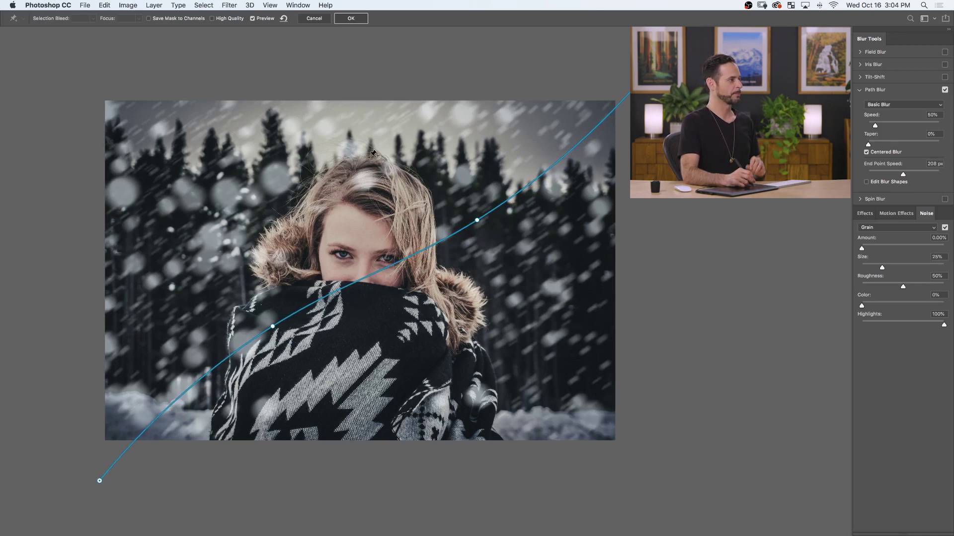
pyautogui.click(353, 20)
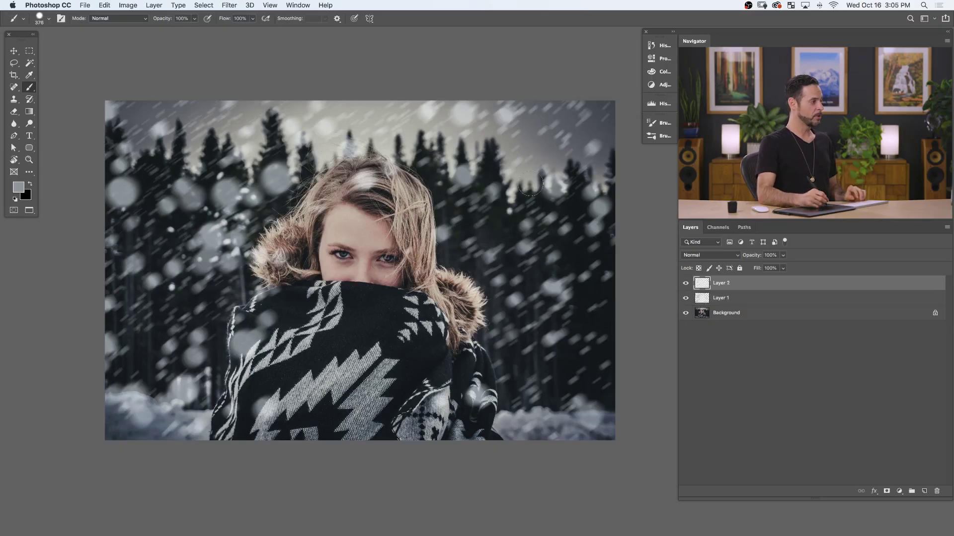
# Step: Enlarge the brush and set the new snow layer's blend mode to Screen
pyautogui.moveTo(449, 231); pyautogui.dragTo(465, 232)
pyautogui.moveTo(516, 213); pyautogui.dragTo(568, 208)
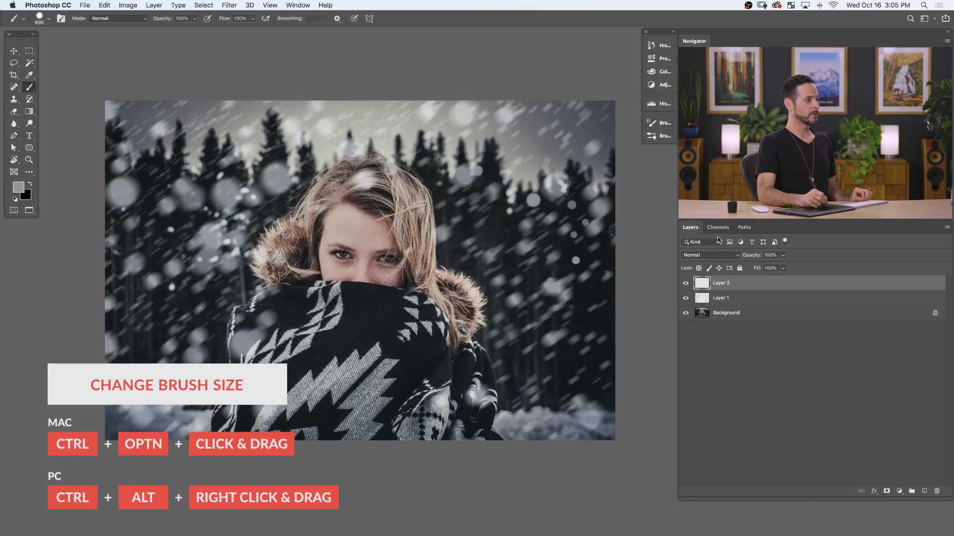
pyautogui.click(704, 255)
pyautogui.click(701, 324)
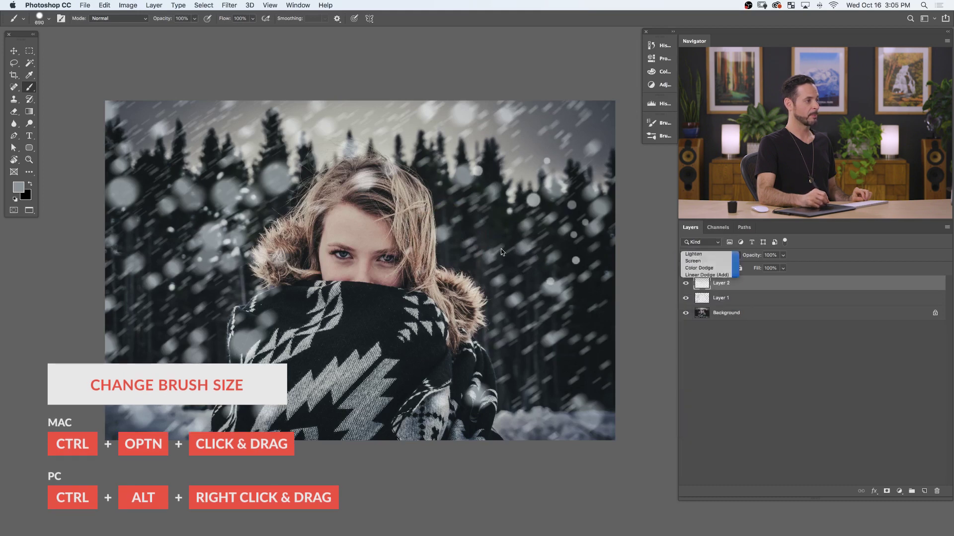
# Step: Dab large soft snow dots over the right side, top, scarf, trees, fur collar and left edge
pyautogui.click(576, 174)
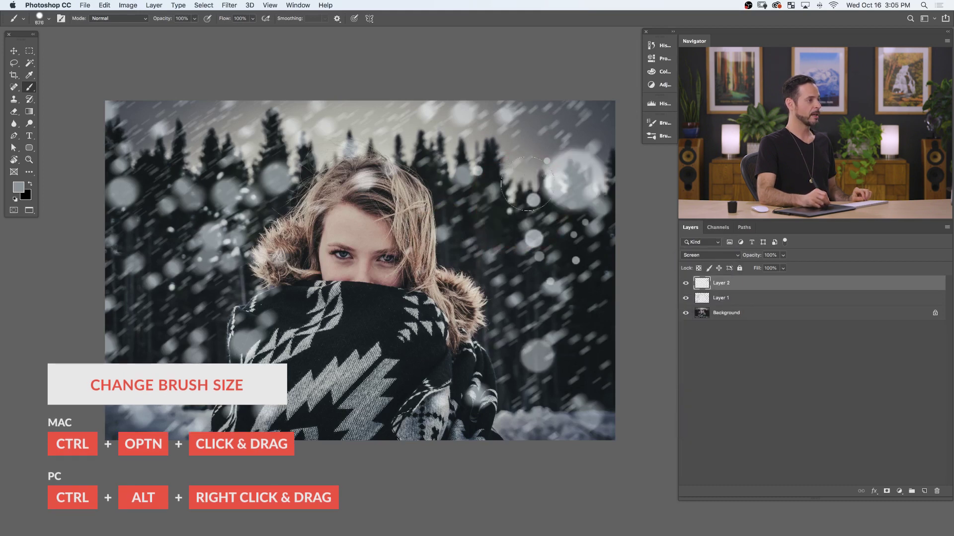
pyautogui.click(534, 157)
pyautogui.click(544, 118)
pyautogui.click(552, 334)
pyautogui.click(304, 180)
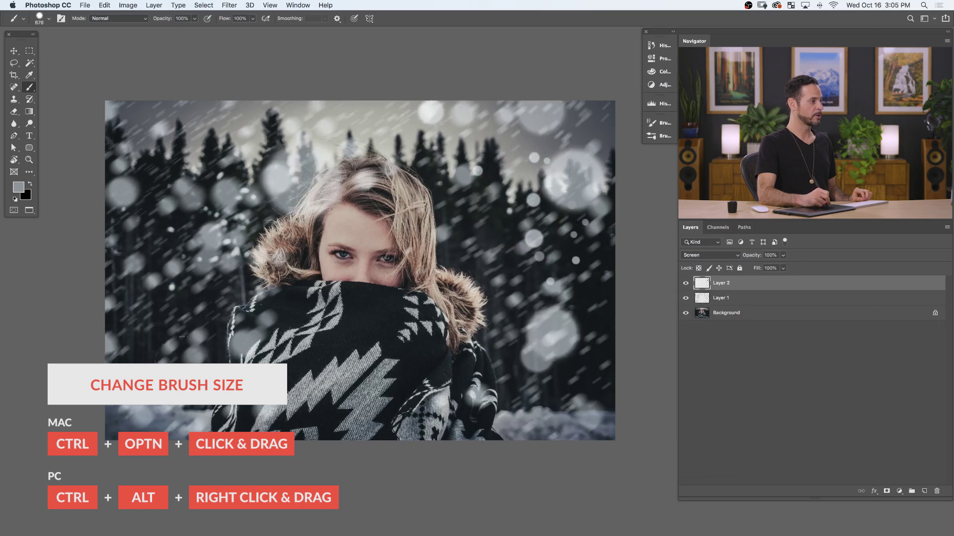
pyautogui.click(571, 101)
pyautogui.click(475, 346)
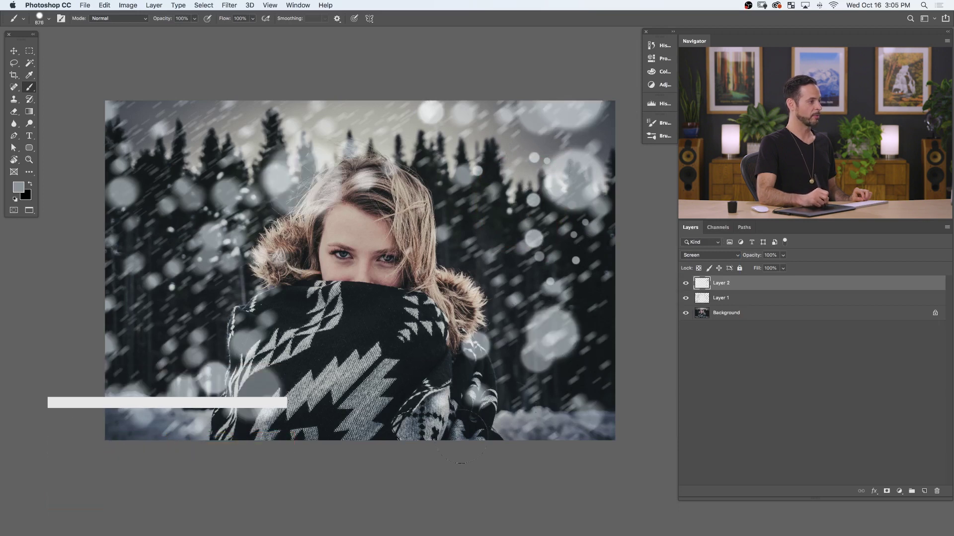
pyautogui.click(478, 427)
pyautogui.click(228, 422)
pyautogui.click(396, 320)
pyautogui.click(358, 208)
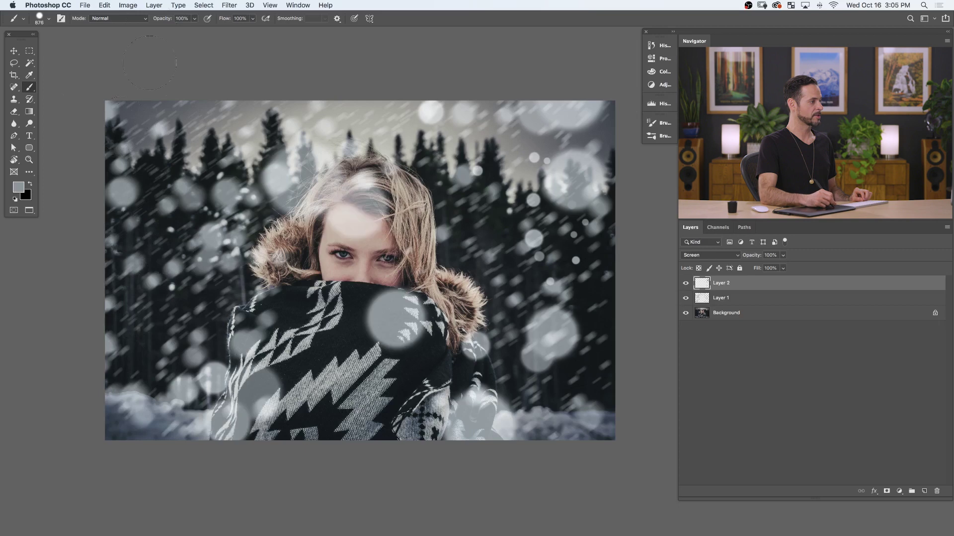
pyautogui.click(204, 197)
pyautogui.click(182, 118)
pyautogui.click(276, 267)
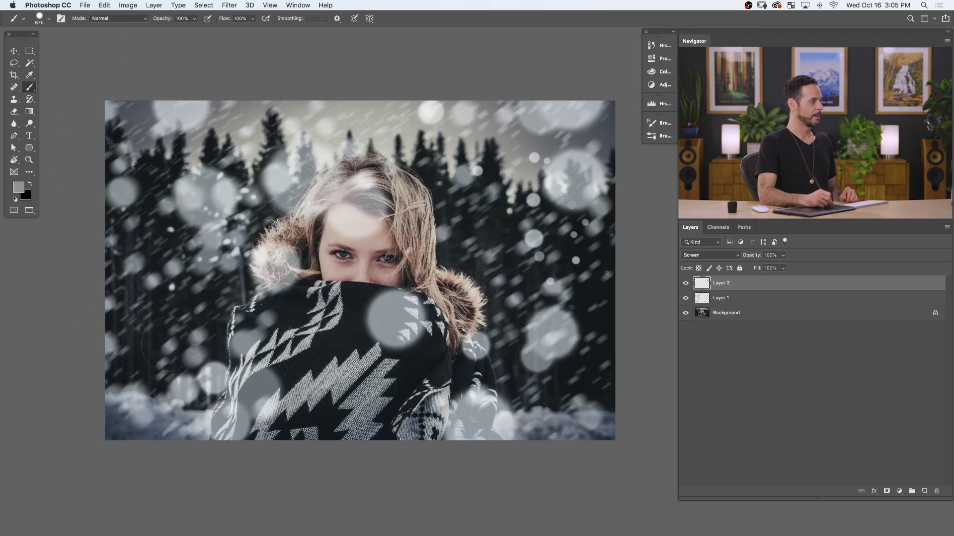
pyautogui.click(132, 256)
pyautogui.click(169, 352)
pyautogui.click(189, 347)
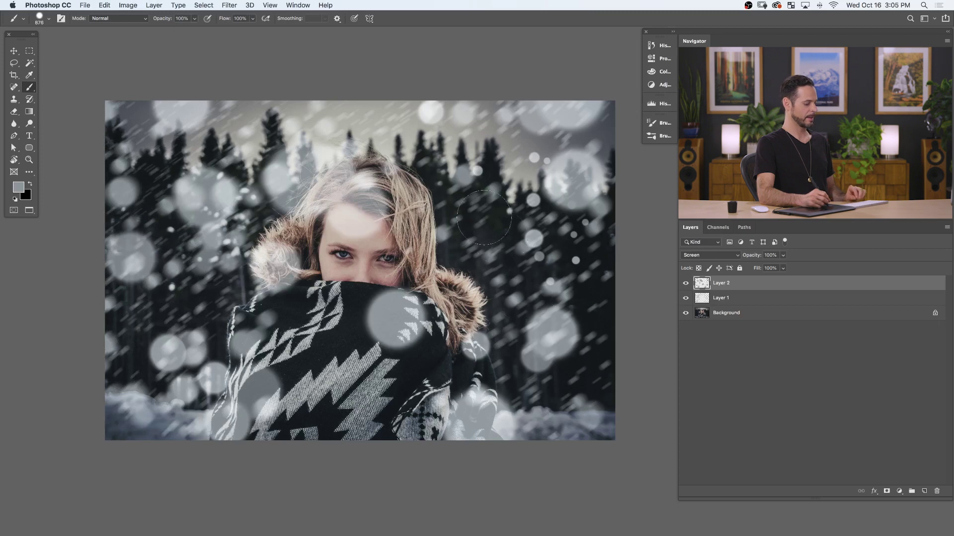
# Step: Erase the snow blob over the forehead with a large eraser, then undo
pyautogui.press('e')
pyautogui.moveTo(366, 253)
pyautogui.mouseDown()
pyautogui.moveTo(347, 207)
pyautogui.moveTo(351, 219)
pyautogui.moveTo(362, 205)
pyautogui.moveTo(350, 198)
pyautogui.mouseUp()
pyautogui.moveTo(398, 303); pyautogui.dragTo(390, 328)
pyautogui.press('super+z')
pyautogui.press('super+z')
# Step: Erase the forehead snow blob, then fade edge blobs with the eraser at 20% flow
pyautogui.moveTo(376, 226)
pyautogui.mouseDown()
pyautogui.moveTo(370, 217)
pyautogui.moveTo(364, 229)
pyautogui.mouseUp()
pyautogui.moveTo(387, 347); pyautogui.dragTo(395, 318)
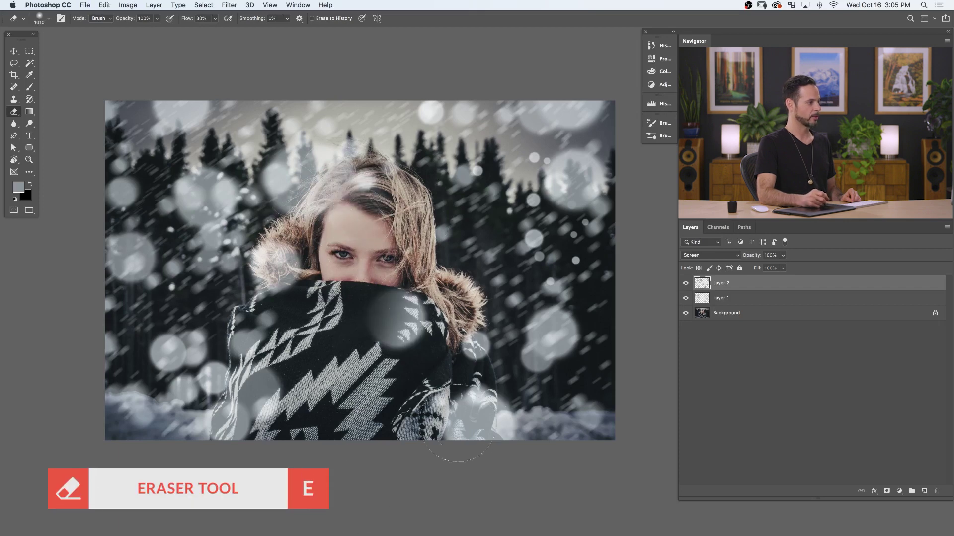
pyautogui.press('super+z')
pyautogui.hotkey('shift', '2')
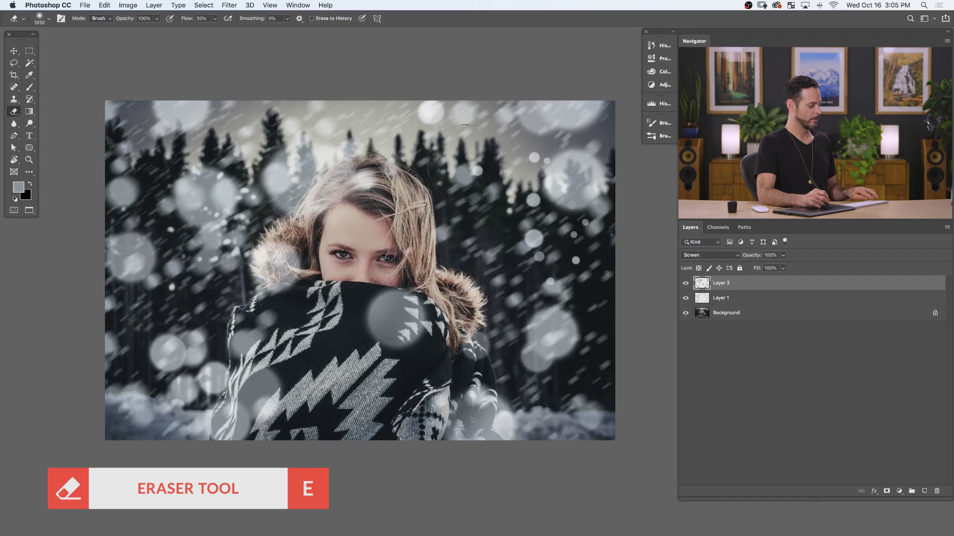
pyautogui.moveTo(580, 166)
pyautogui.mouseDown()
pyautogui.moveTo(206, 203)
pyautogui.moveTo(261, 382)
pyautogui.moveTo(213, 378)
pyautogui.mouseUp()
# Step: Add Layer 3 with two huge soft flakes at left and right, set it to Screen, and compare
pyautogui.press('super+shift+alt+n')
pyautogui.press('b')
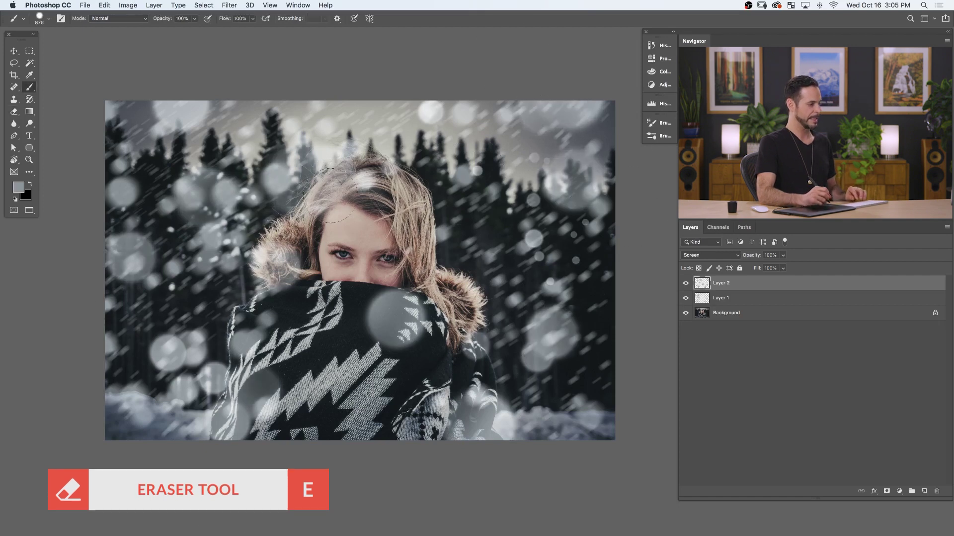
pyautogui.moveTo(155, 213); pyautogui.dragTo(170, 213)
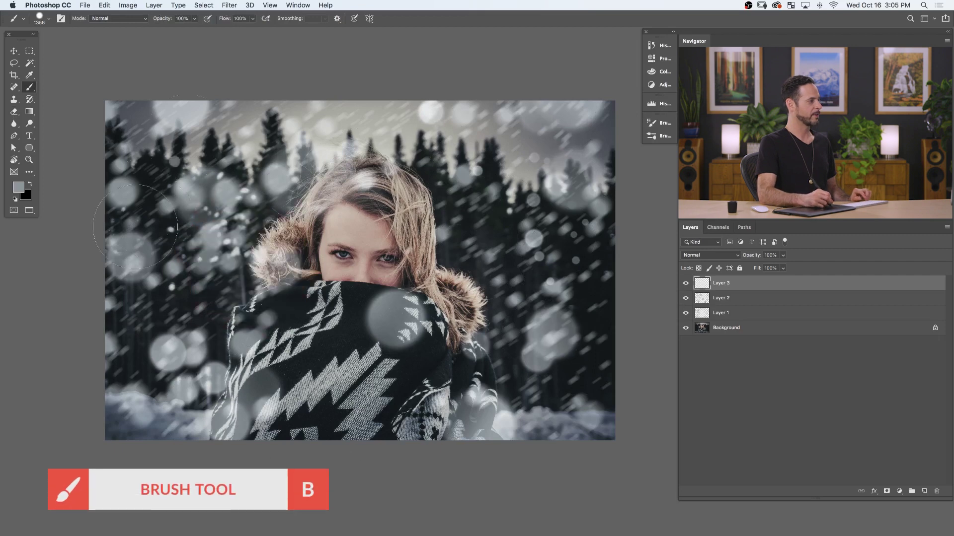
pyautogui.click(551, 286)
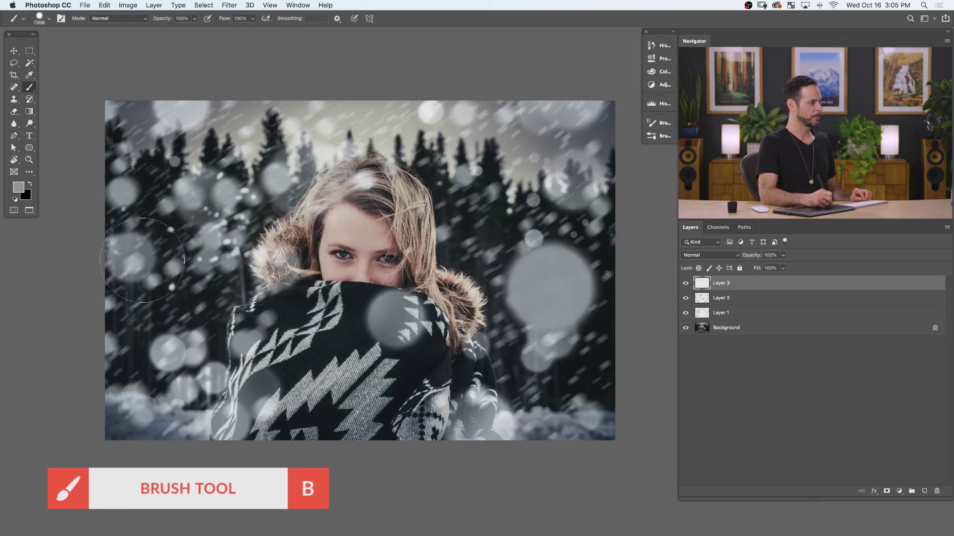
pyautogui.click(133, 234)
pyautogui.click(721, 256)
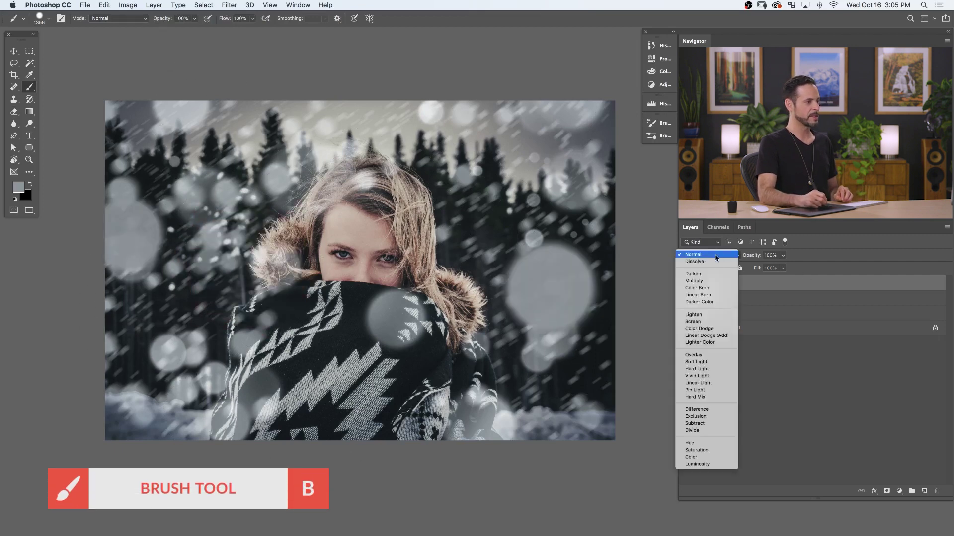
pyautogui.click(700, 330)
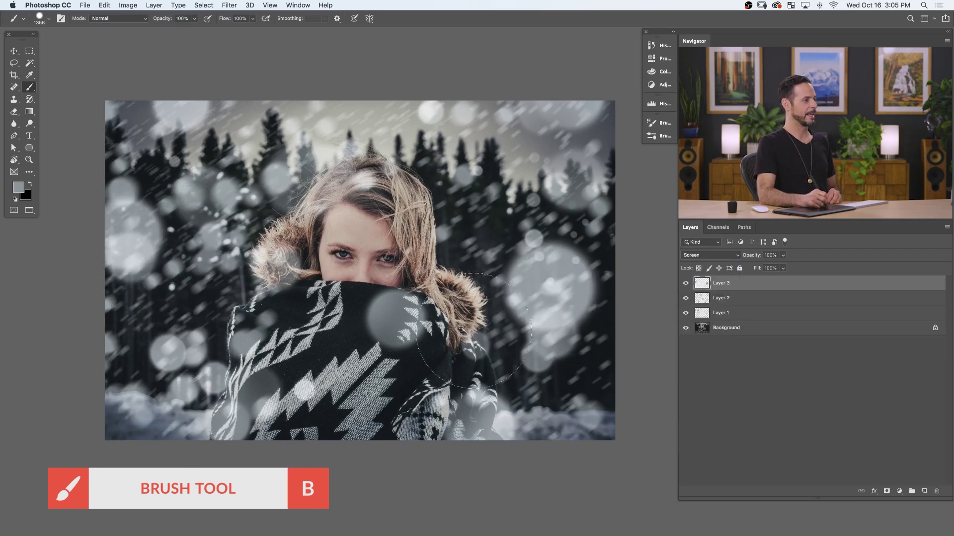
pyautogui.click(685, 298)
# Step: Apply a Path Blur to Layer 2, curving up from the lower left through the eye, with higher Speed
pyautogui.click(686, 298)
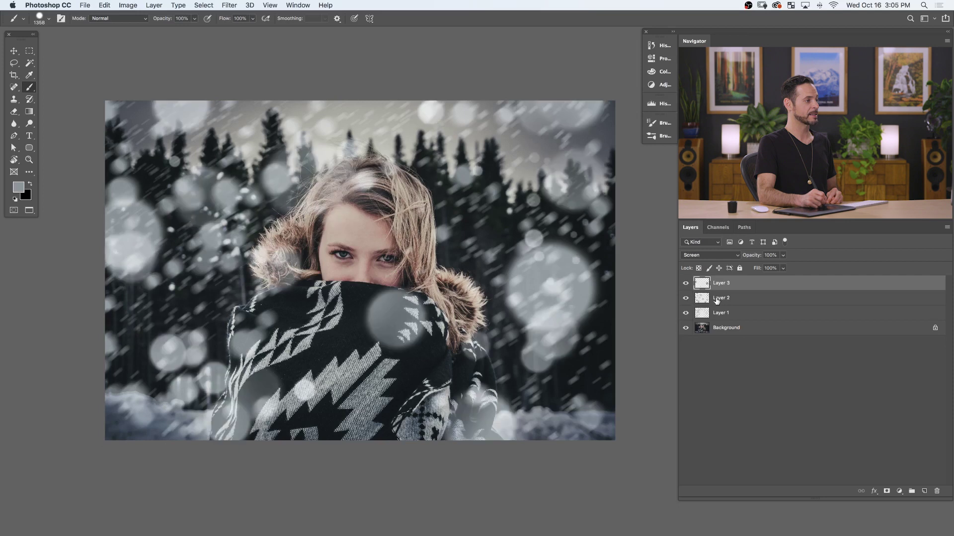
pyautogui.click(737, 300)
pyautogui.click(230, 7)
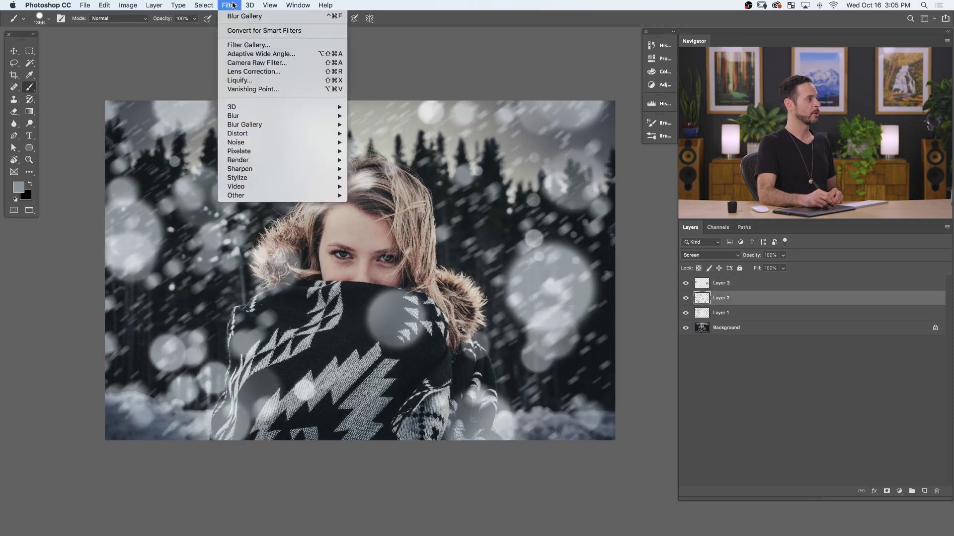
pyautogui.moveTo(262, 130)
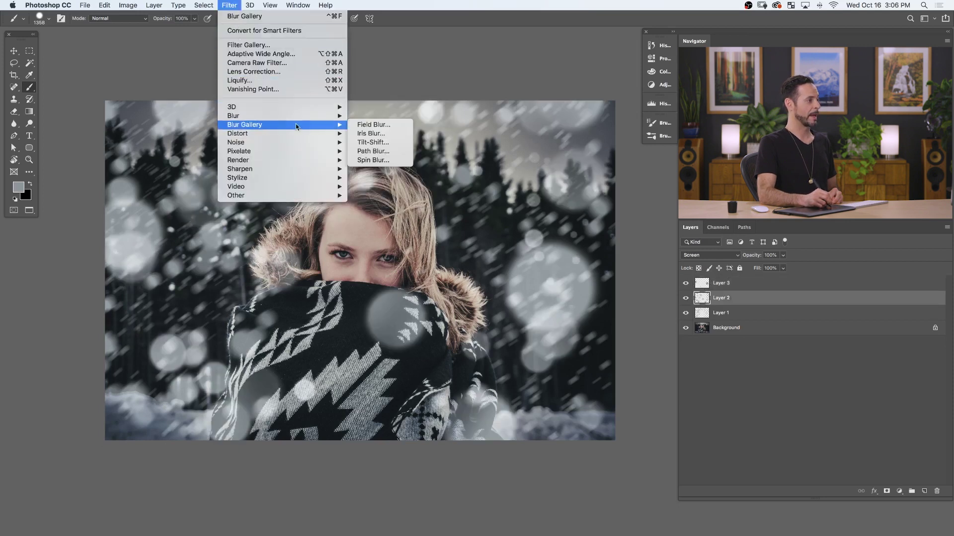
pyautogui.click(377, 151)
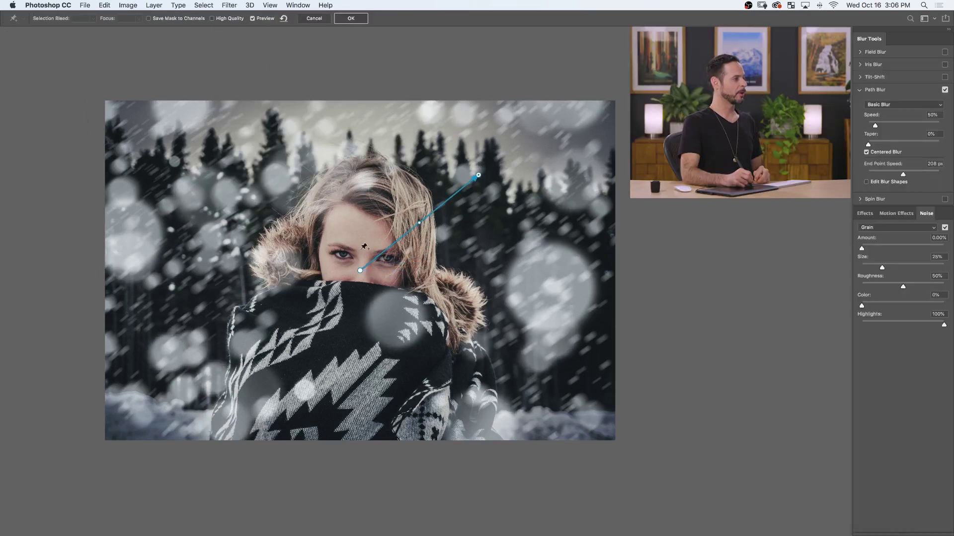
pyautogui.moveTo(360, 278); pyautogui.dragTo(223, 406)
pyautogui.moveTo(372, 268); pyautogui.dragTo(351, 252)
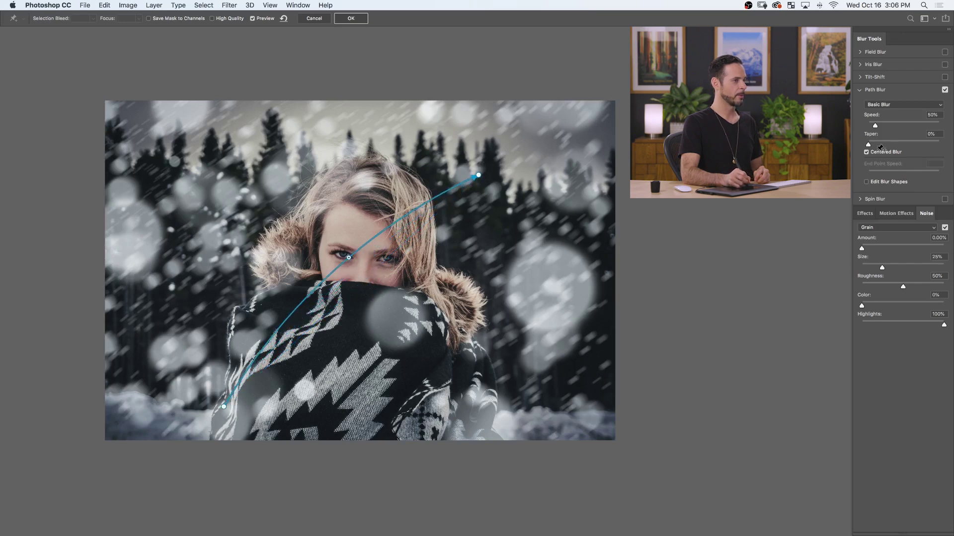
pyautogui.moveTo(881, 126); pyautogui.dragTo(892, 125)
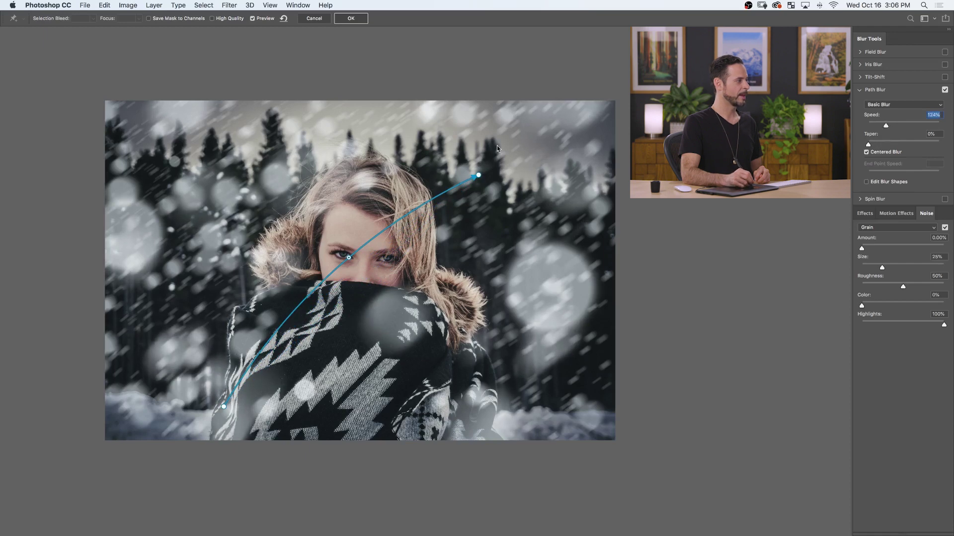
pyautogui.click(356, 23)
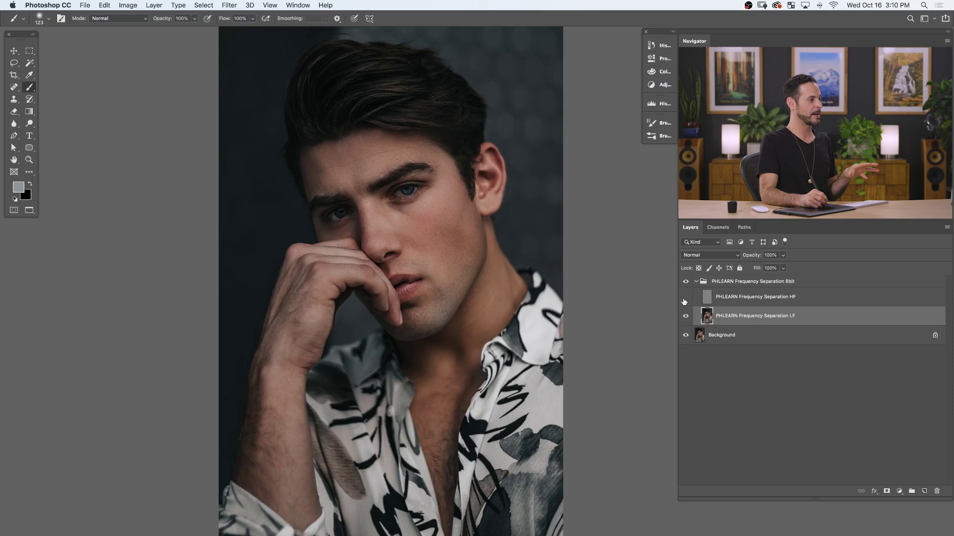
# Step: Hide the HF layer to view the man's portrait as the blurred LF layer only
pyautogui.click(685, 299)
pyautogui.click(685, 299)
pyautogui.click(685, 299)
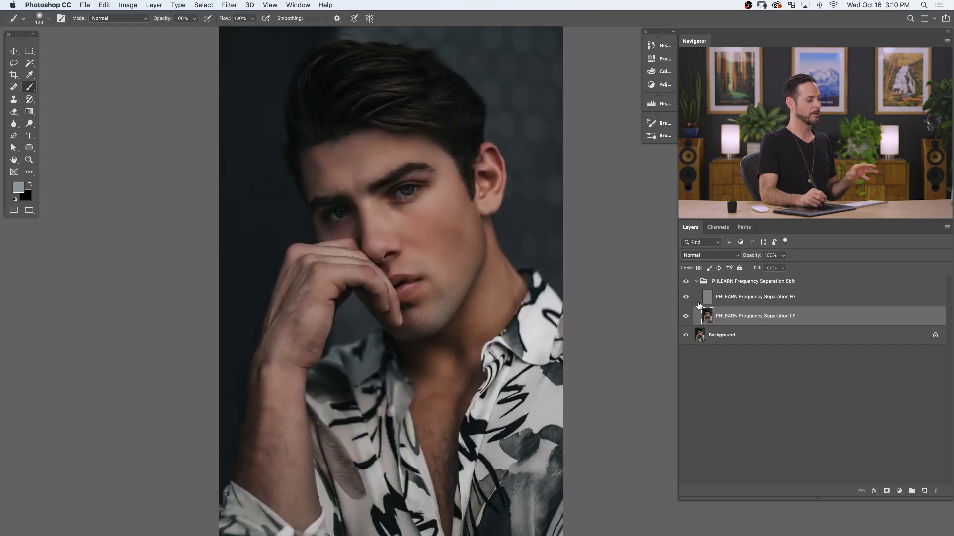
pyautogui.press('super+alt+shift+n')
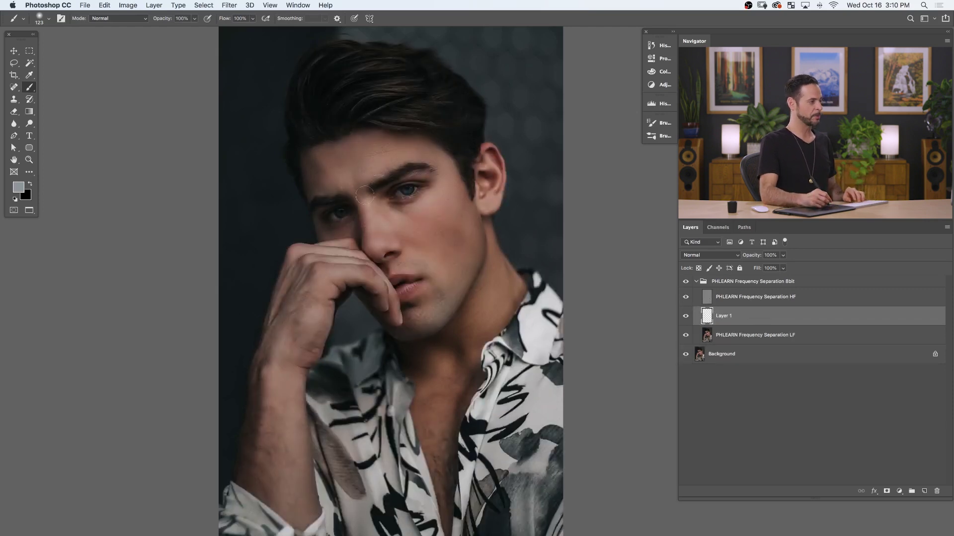
pyautogui.click(660, 124)
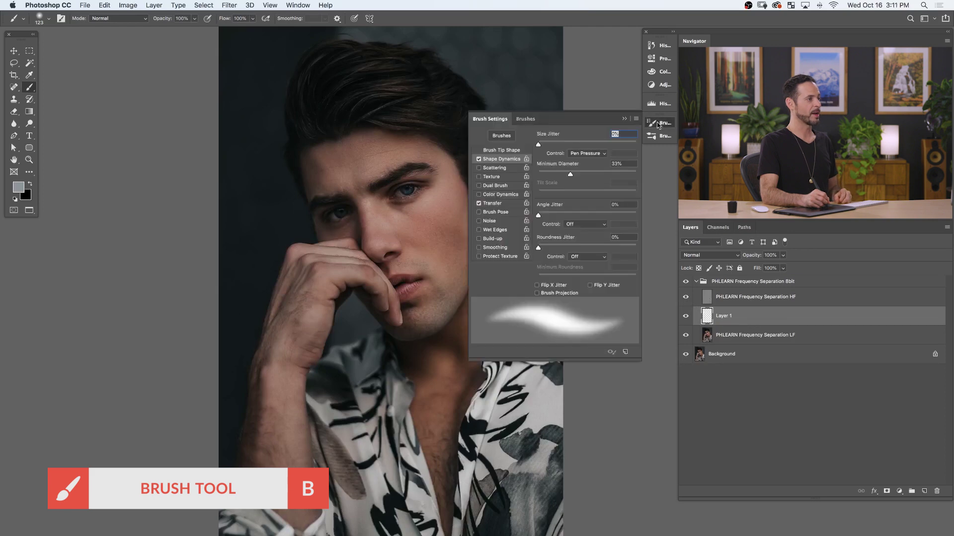
pyautogui.click(506, 204)
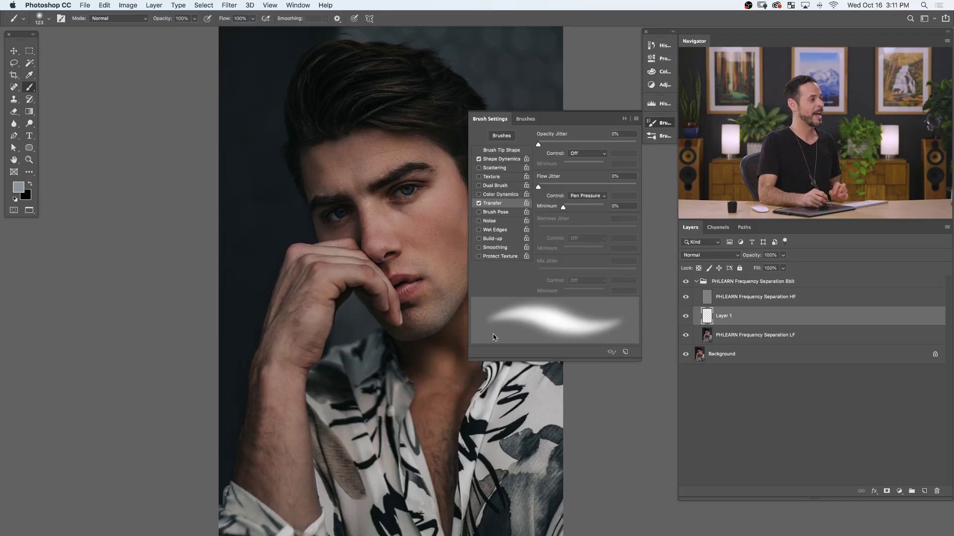
pyautogui.click(494, 160)
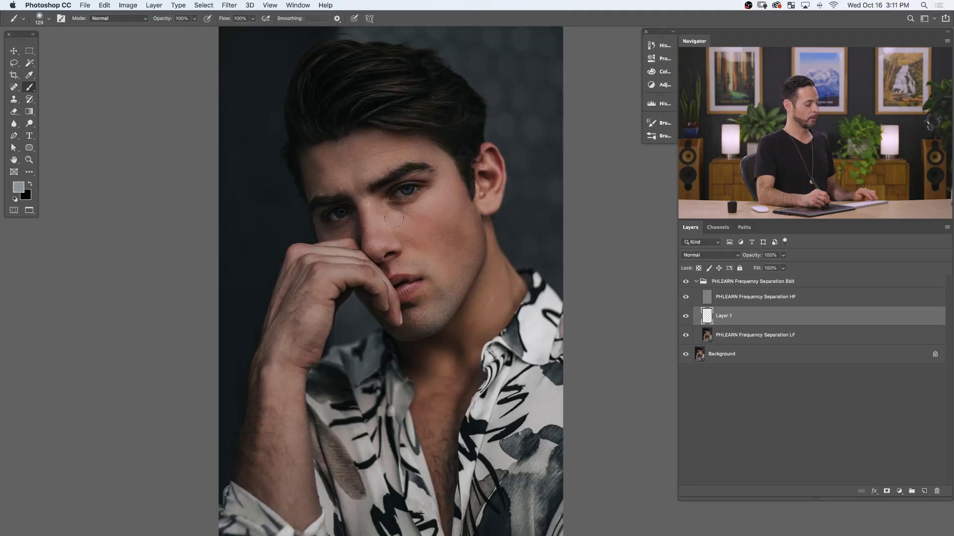
# Step: Set brush flow to 20% and sample cheek skin tones with the brush at about 324 px
pyautogui.hotkey('shift', '2')
pyautogui.keyDown('alt'); pyautogui.click(395, 217); pyautogui.keyUp('alt')
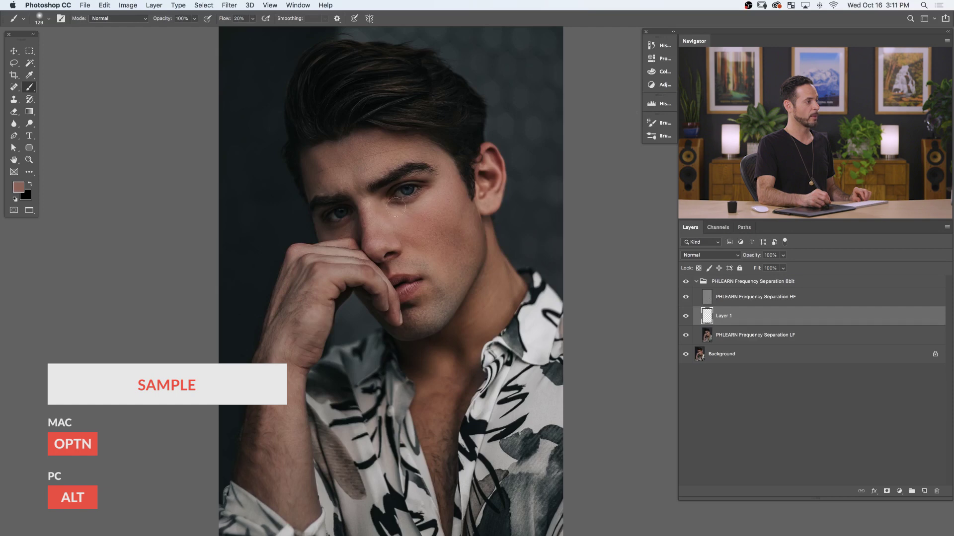
pyautogui.keyDown('alt'); pyautogui.click(397, 202); pyautogui.keyUp('alt')
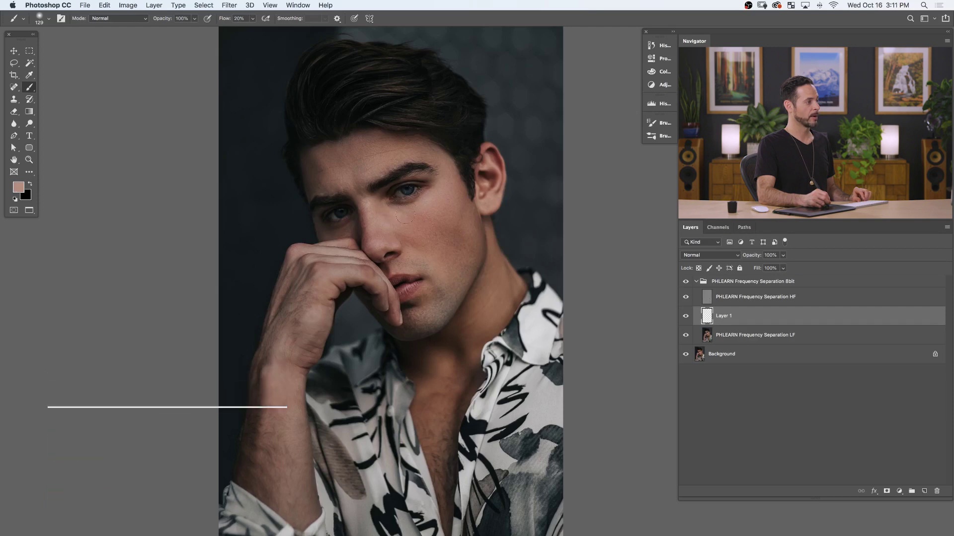
pyautogui.moveTo(386, 217); pyautogui.dragTo(392, 215)
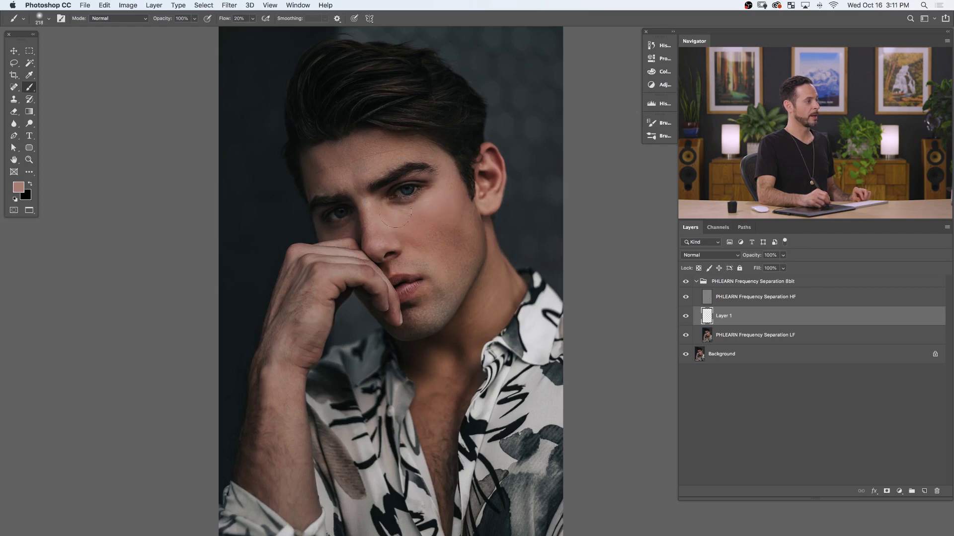
pyautogui.moveTo(417, 233)
pyautogui.mouseDown()
pyautogui.moveTo(437, 232)
pyautogui.moveTo(421, 238)
pyautogui.mouseUp()
pyautogui.keyDown('alt'); pyautogui.click(462, 232); pyautogui.keyUp('alt')
pyautogui.keyDown('alt'); pyautogui.click(421, 228); pyautogui.keyUp('alt')
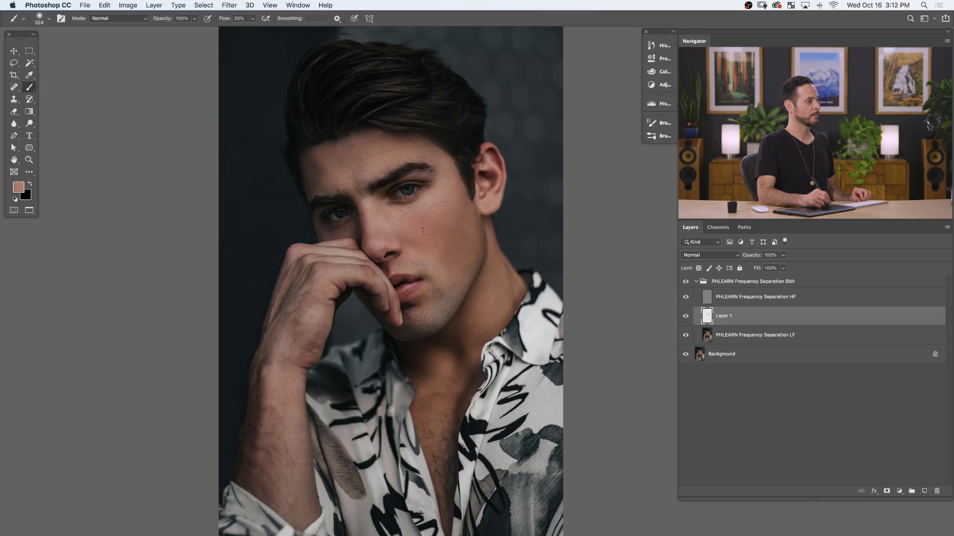
# Step: Sample brow and forehead tones and paint them over the forehead to even its colour
pyautogui.moveTo(363, 178); pyautogui.dragTo(356, 179)
pyautogui.keyDown('alt'); pyautogui.click(360, 180); pyautogui.keyUp('alt')
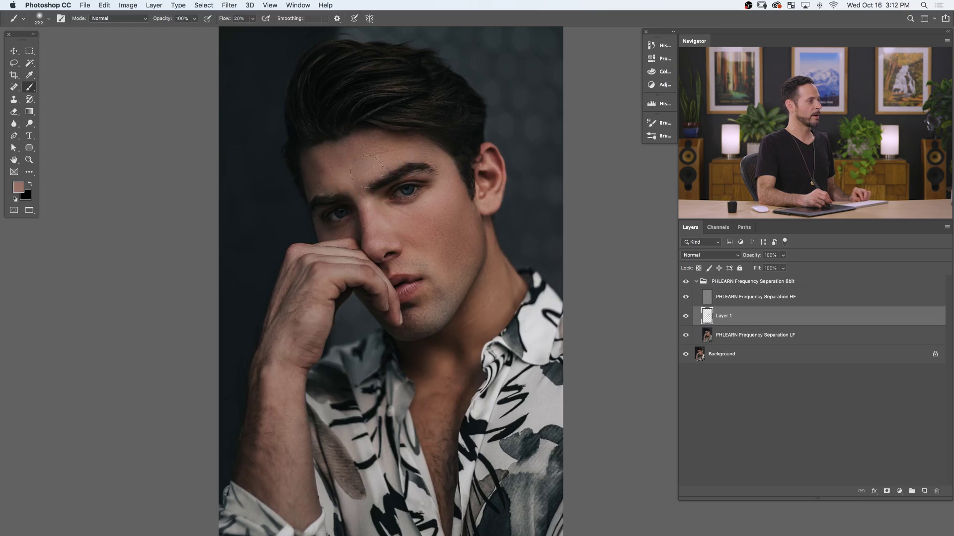
pyautogui.moveTo(382, 150)
pyautogui.mouseDown()
pyautogui.moveTo(393, 140)
pyautogui.moveTo(338, 183)
pyautogui.moveTo(324, 158)
pyautogui.moveTo(333, 177)
pyautogui.mouseUp()
pyautogui.keyDown('alt'); pyautogui.click(394, 143); pyautogui.keyUp('alt')
pyautogui.keyDown('alt'); pyautogui.click(351, 167); pyautogui.keyUp('alt')
pyautogui.keyDown('alt'); pyautogui.click(317, 173); pyautogui.keyUp('alt')
pyautogui.keyDown('alt'); pyautogui.click(331, 174); pyautogui.keyUp('alt')
# Step: Sample cheek and nose skin tones and even out the colour on the nose with a smaller brush
pyautogui.keyDown('alt'); pyautogui.click(399, 233); pyautogui.keyUp('alt')
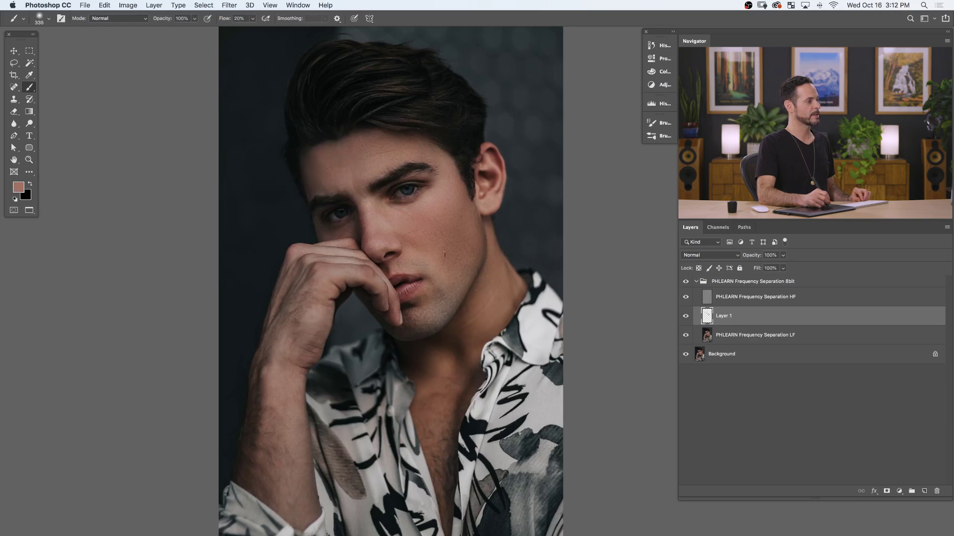
pyautogui.keyDown('alt'); pyautogui.click(449, 273); pyautogui.keyUp('alt')
pyautogui.keyDown('alt'); pyautogui.click(397, 245); pyautogui.keyUp('alt')
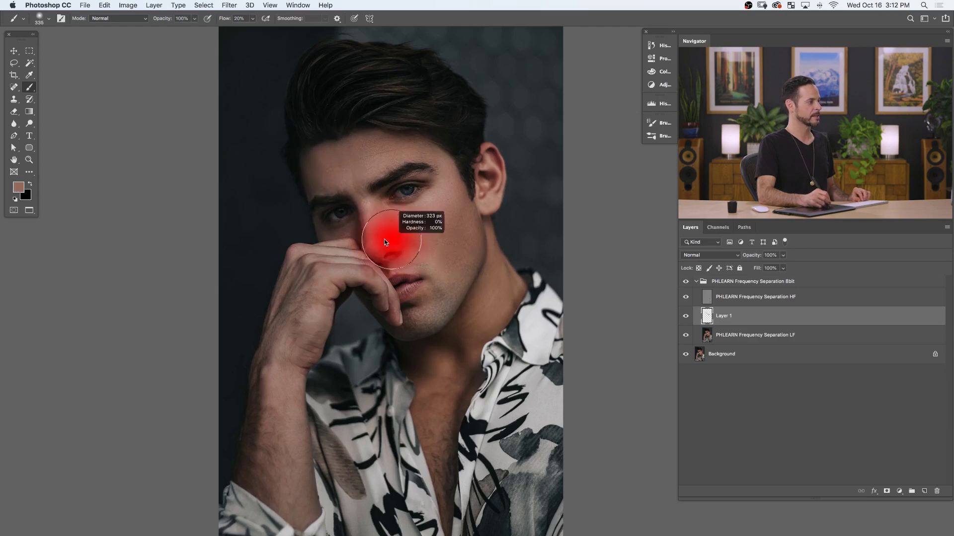
pyautogui.press('[')
pyautogui.press('[')
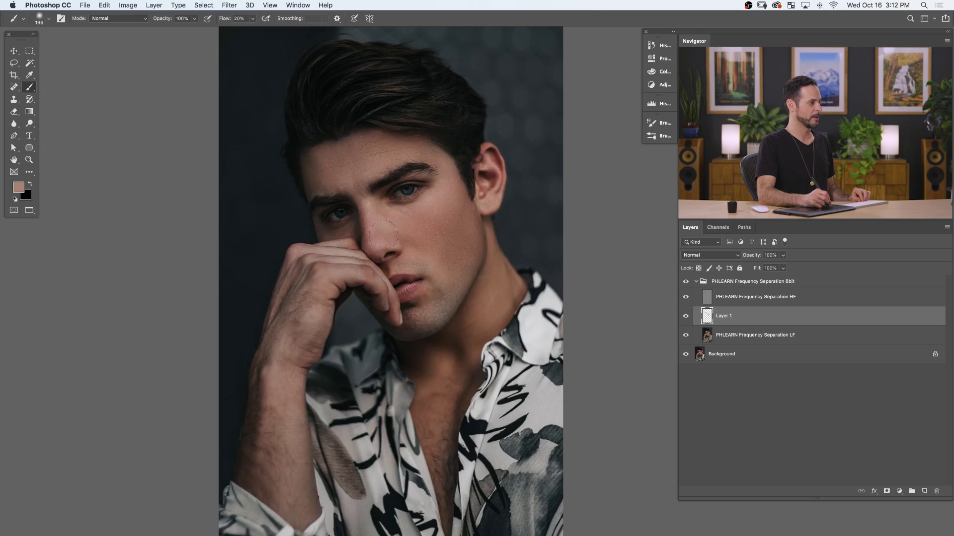
pyautogui.keyDown('alt'); pyautogui.click(385, 228); pyautogui.keyUp('alt')
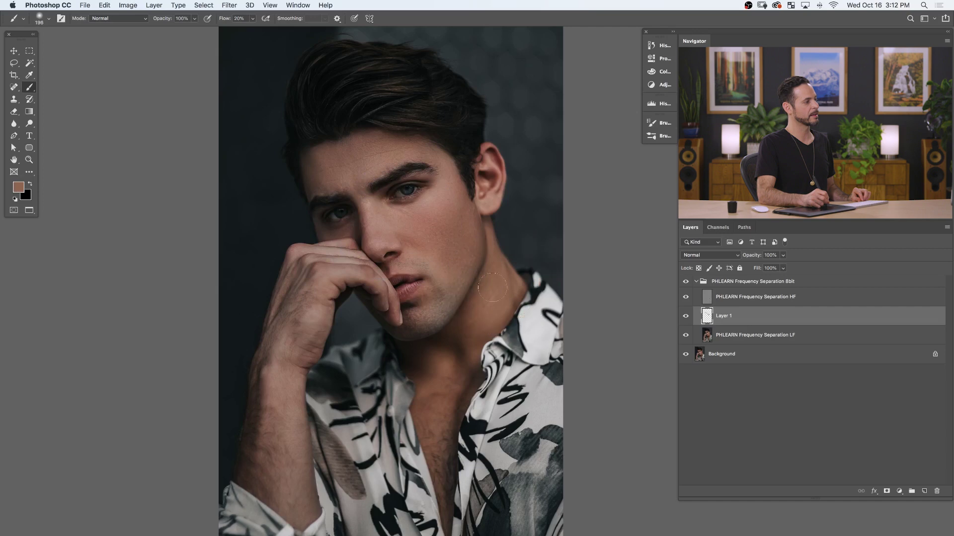
# Step: Sample the pinker hand tone with a ~304 px brush and even out the forearm skin
pyautogui.moveTo(471, 316); pyautogui.dragTo(480, 315)
pyautogui.keyDown('alt'); pyautogui.click(319, 328); pyautogui.keyUp('alt')
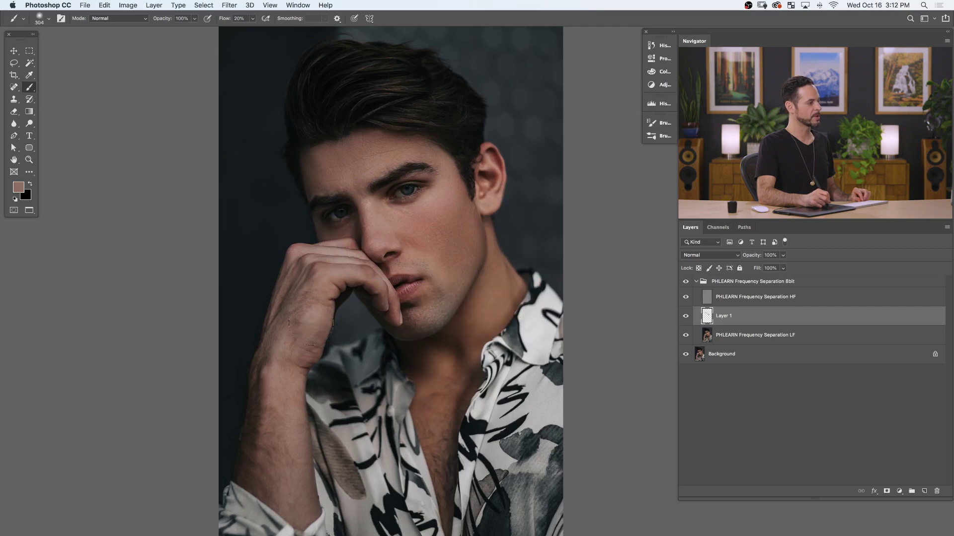
pyautogui.keyDown('alt'); pyautogui.click(277, 389); pyautogui.keyUp('alt')
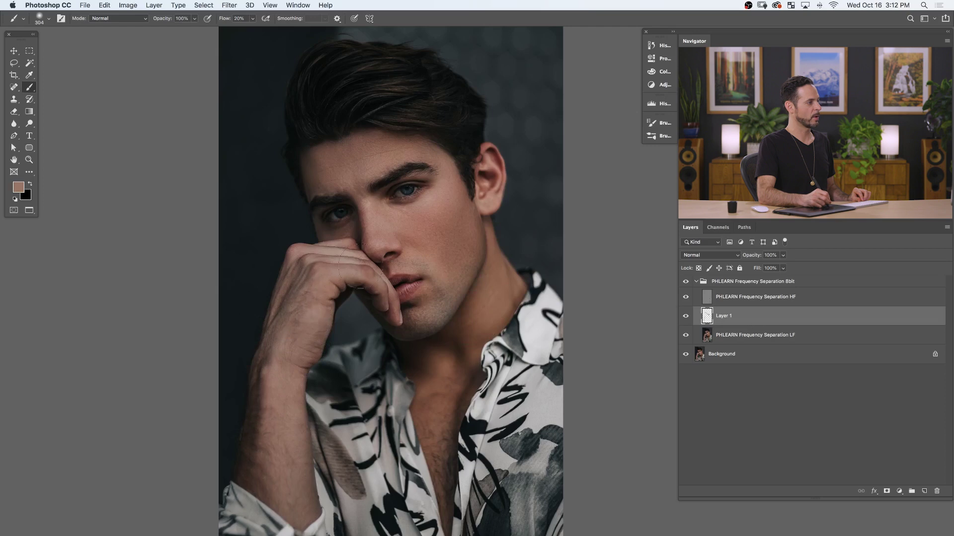
pyautogui.moveTo(365, 270); pyautogui.dragTo(350, 270)
pyautogui.click(750, 297)
# Step: Set the Clone Stamp to sample Current Layer with a brush of about 65 px
pyautogui.press('s')
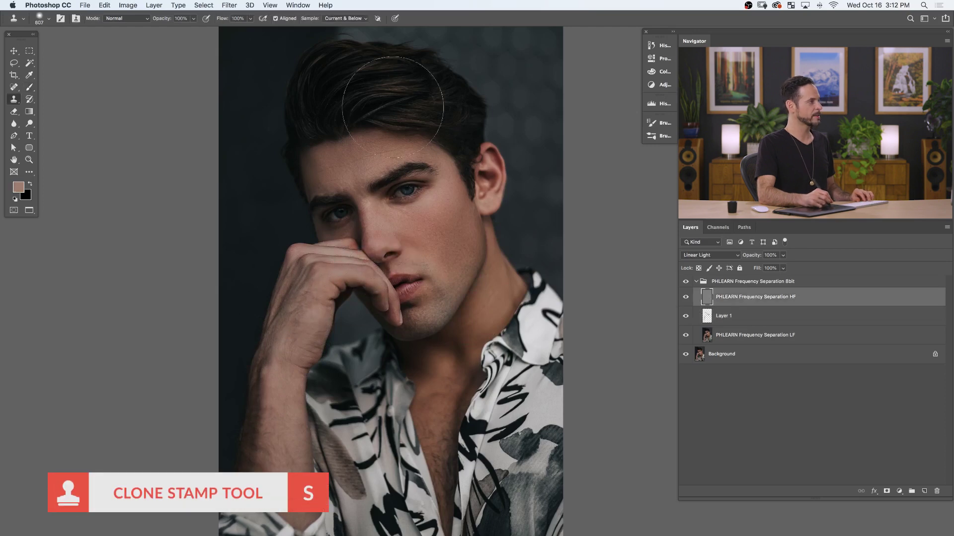
pyautogui.click(347, 18)
pyautogui.click(343, 10)
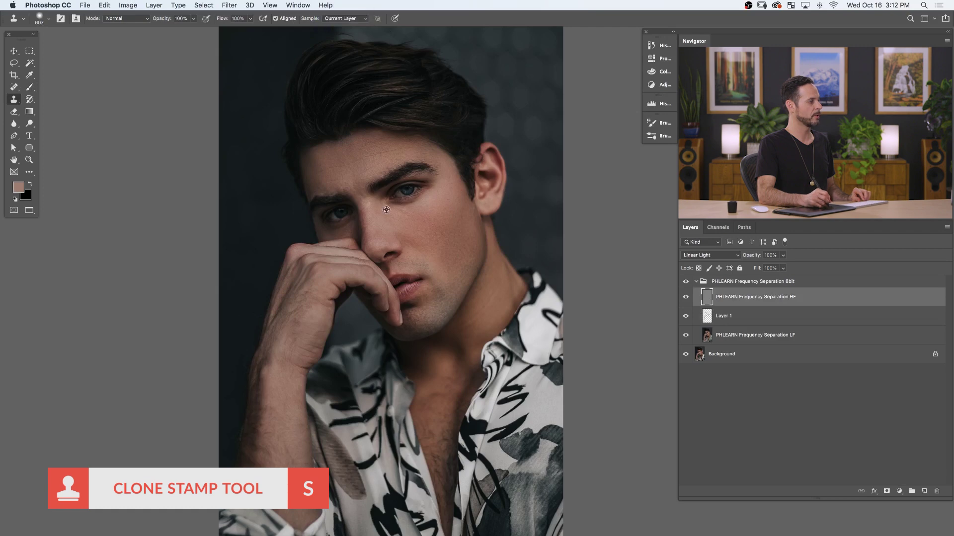
pyautogui.keyDown('ctrl'); pyautogui.keyDown('alt'); pyautogui.click(397, 222); pyautogui.keyUp('alt'); pyautogui.keyUp('ctrl')
pyautogui.moveTo(397, 222)
pyautogui.mouseDown()
pyautogui.moveTo(264, 216)
pyautogui.moveTo(283, 224)
pyautogui.moveTo(393, 218)
pyautogui.mouseUp()
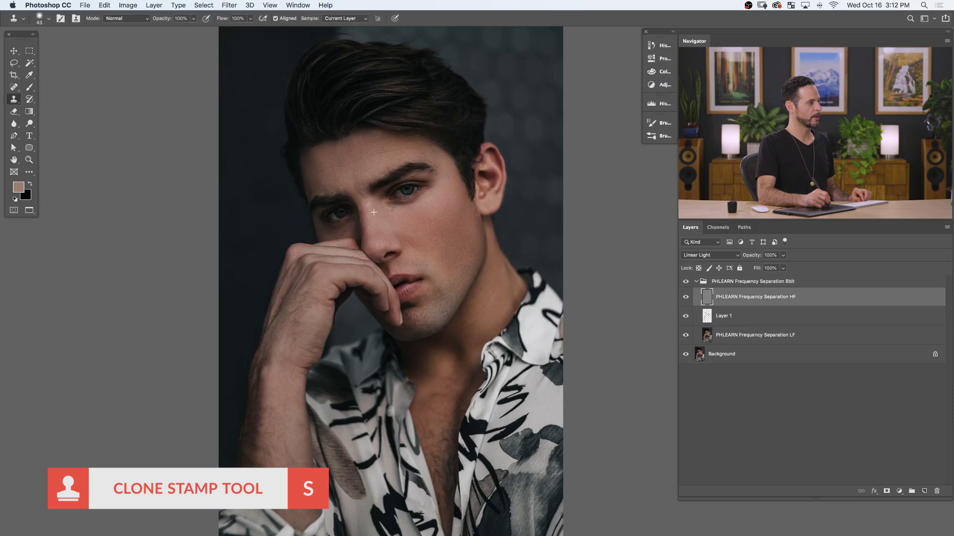
# Step: Clone clean texture over the flaws under the eye, picking a fresh source and zooming in
pyautogui.moveTo(390, 208); pyautogui.dragTo(379, 205)
pyautogui.keyDown('alt'); pyautogui.click(389, 219); pyautogui.keyUp('alt')
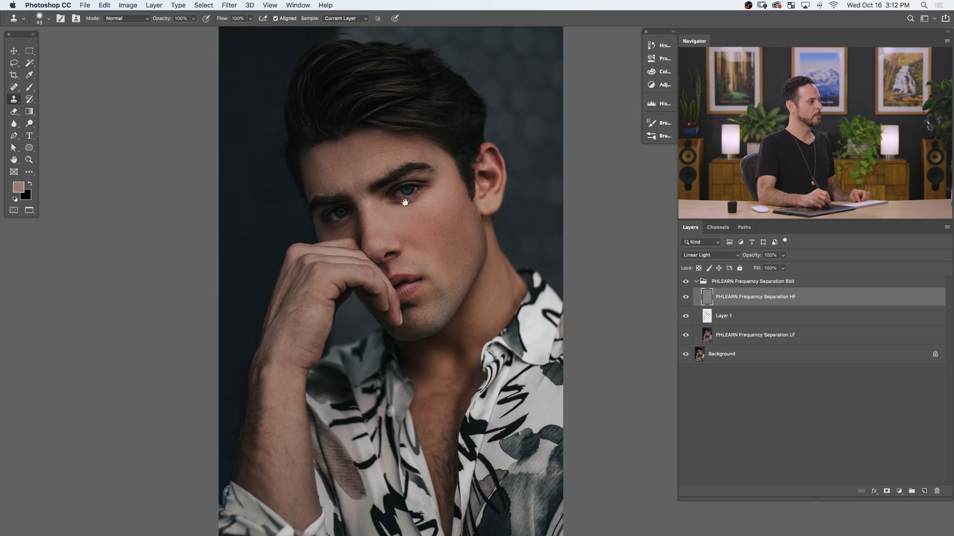
pyautogui.moveTo(396, 205); pyautogui.dragTo(451, 183)
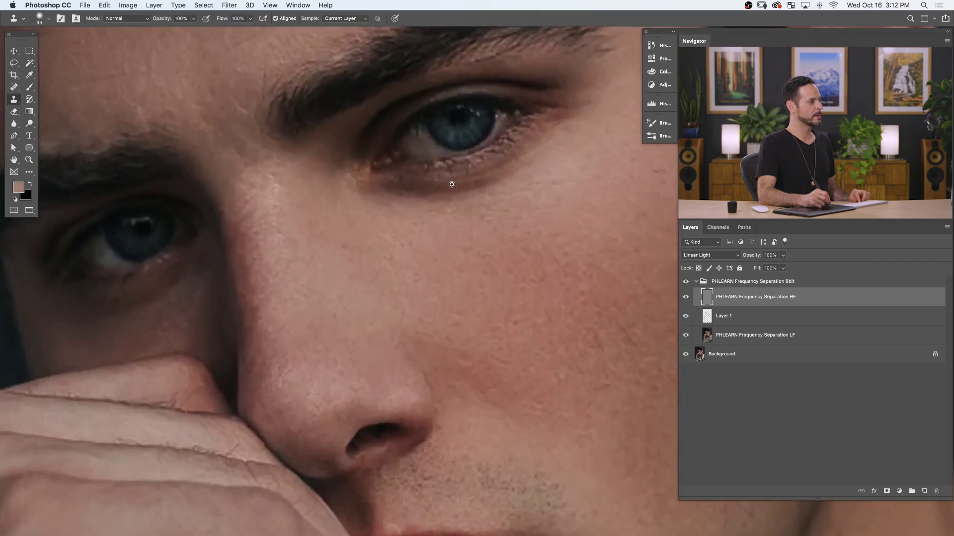
pyautogui.click(686, 282)
pyautogui.click(686, 282)
pyautogui.click(686, 282)
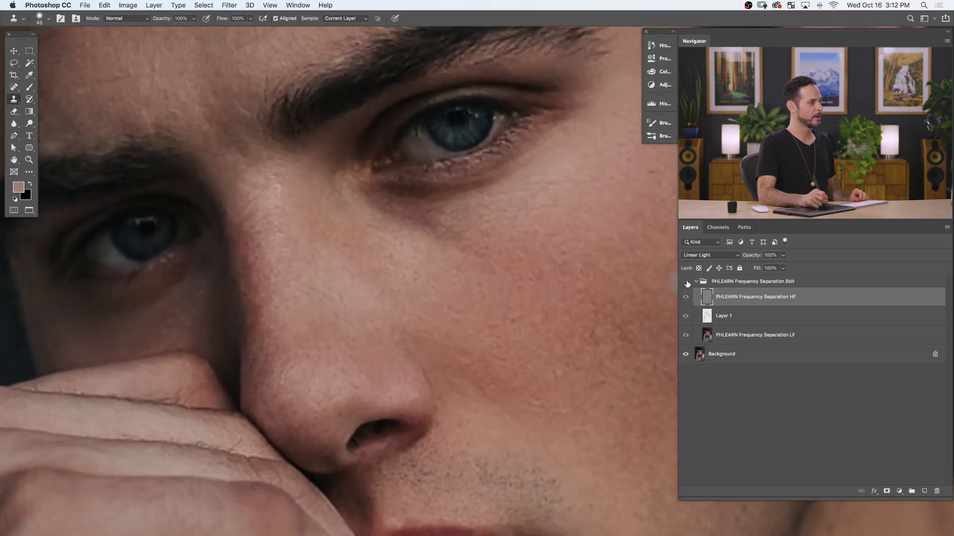
pyautogui.click(686, 282)
pyautogui.moveTo(561, 310); pyautogui.dragTo(497, 332)
pyautogui.moveTo(473, 347); pyautogui.dragTo(331, 287)
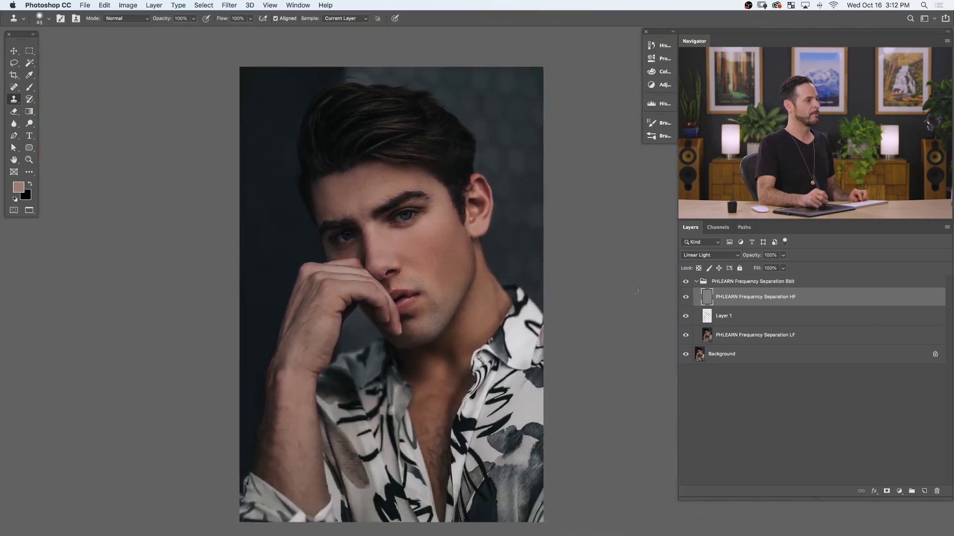
pyautogui.click(684, 282)
pyautogui.click(685, 283)
pyautogui.click(685, 282)
pyautogui.click(685, 282)
pyautogui.click(686, 316)
pyautogui.click(712, 319)
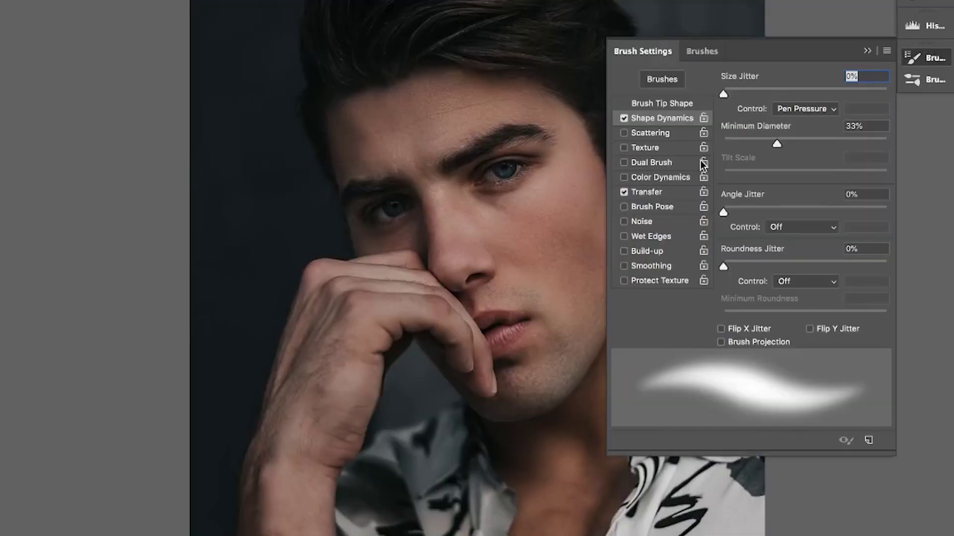
# Step: Show the brush's Transfer settings for opacity and flow jitter
pyautogui.click(654, 192)
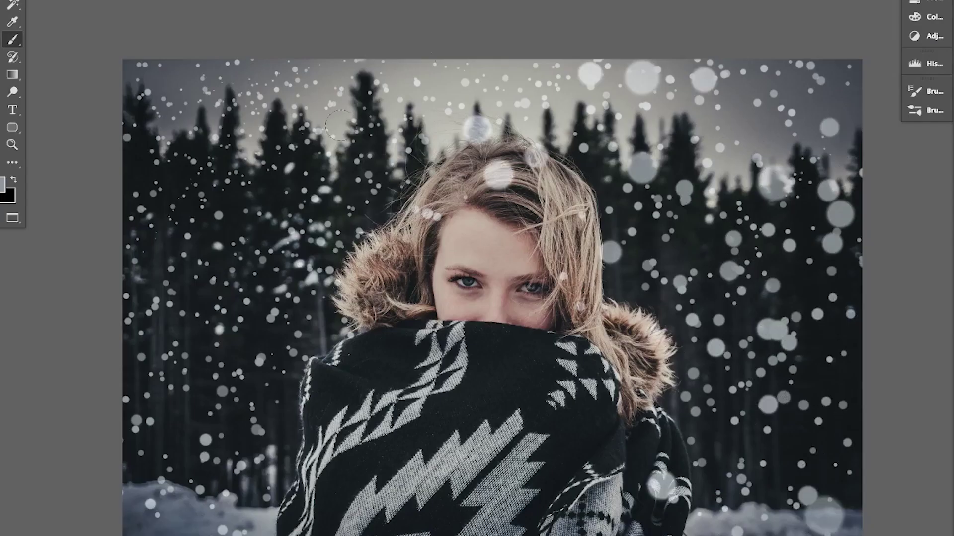